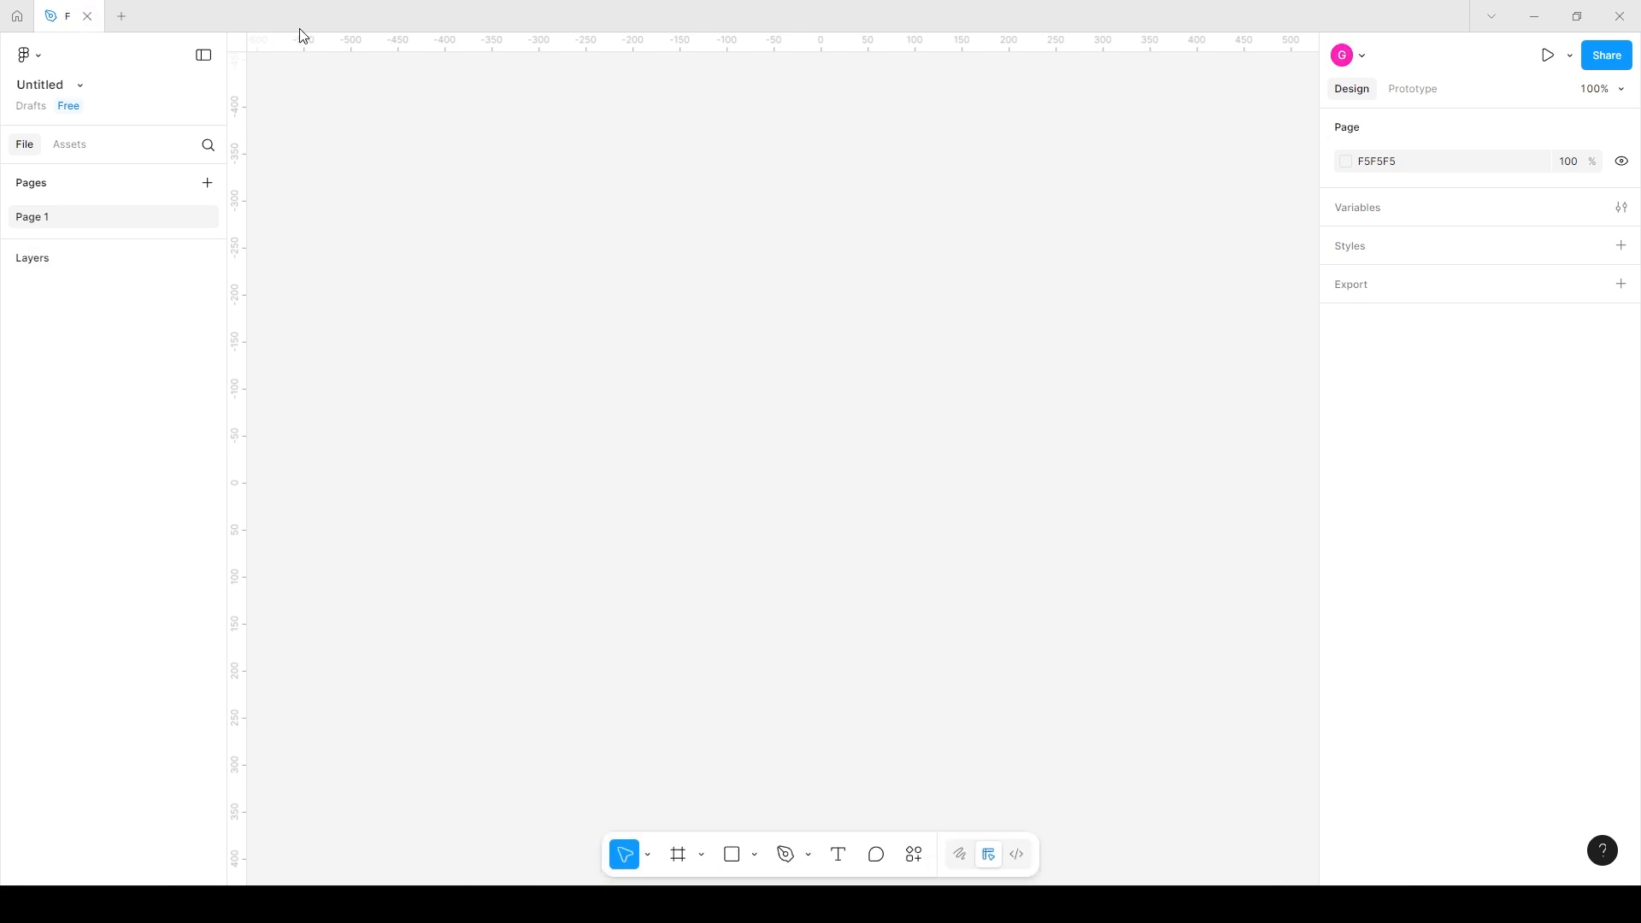
- Rename the file as Flashlight Reveal
text(lashlight Reveal)
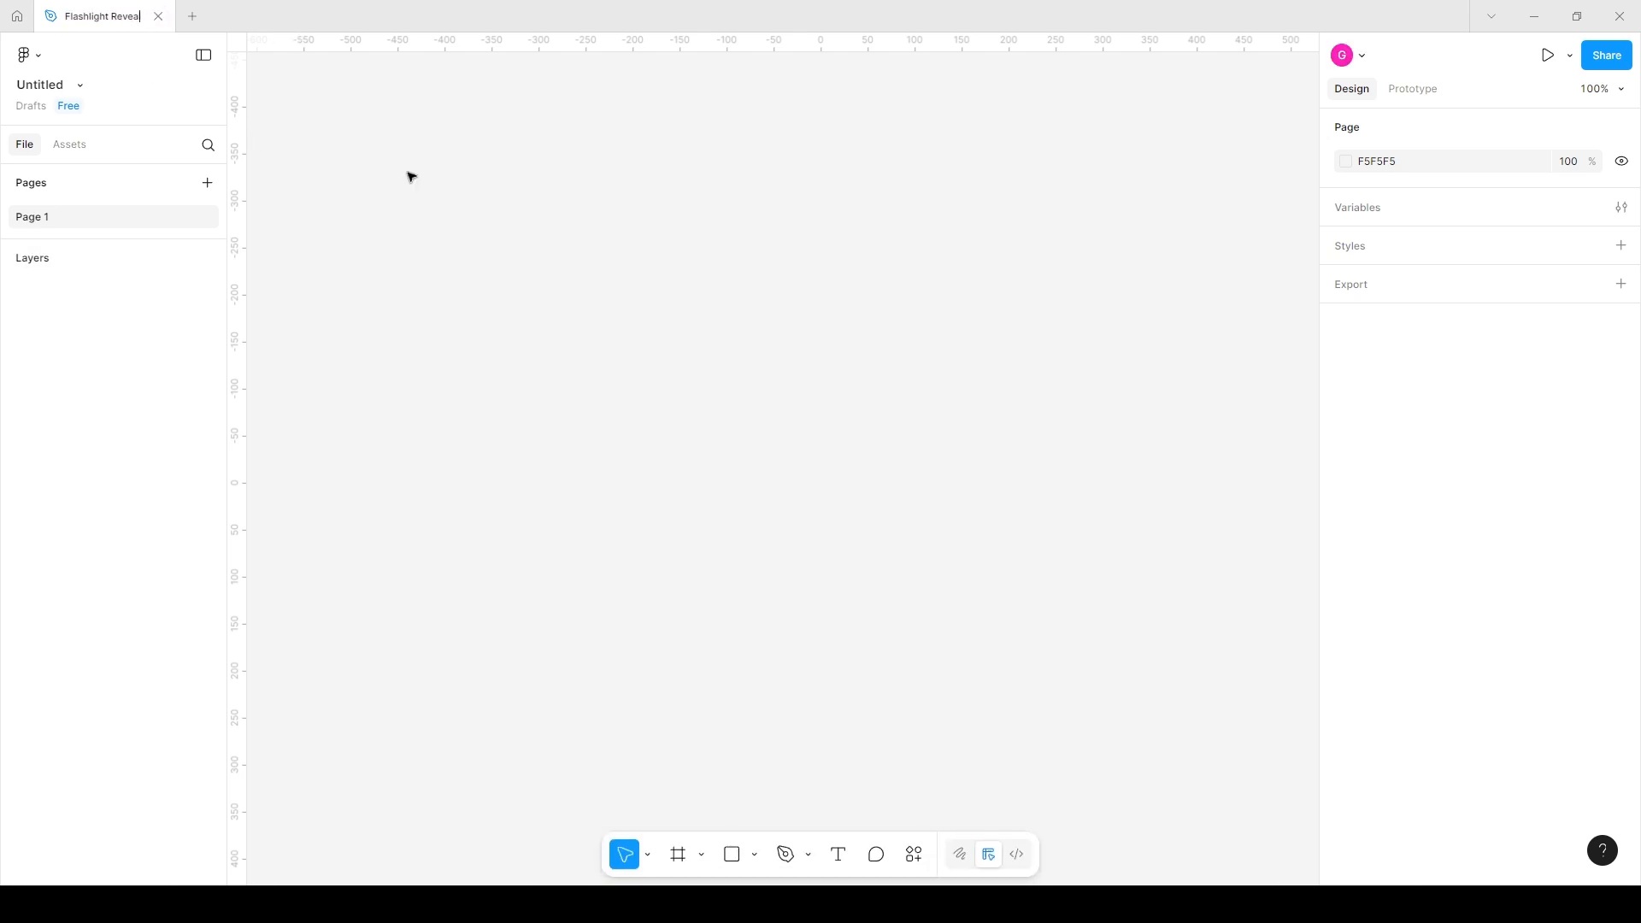
key(Return)
- Add a MacBook Air frame (1280 × 832) to the canvas and name it Final
click(678, 855)
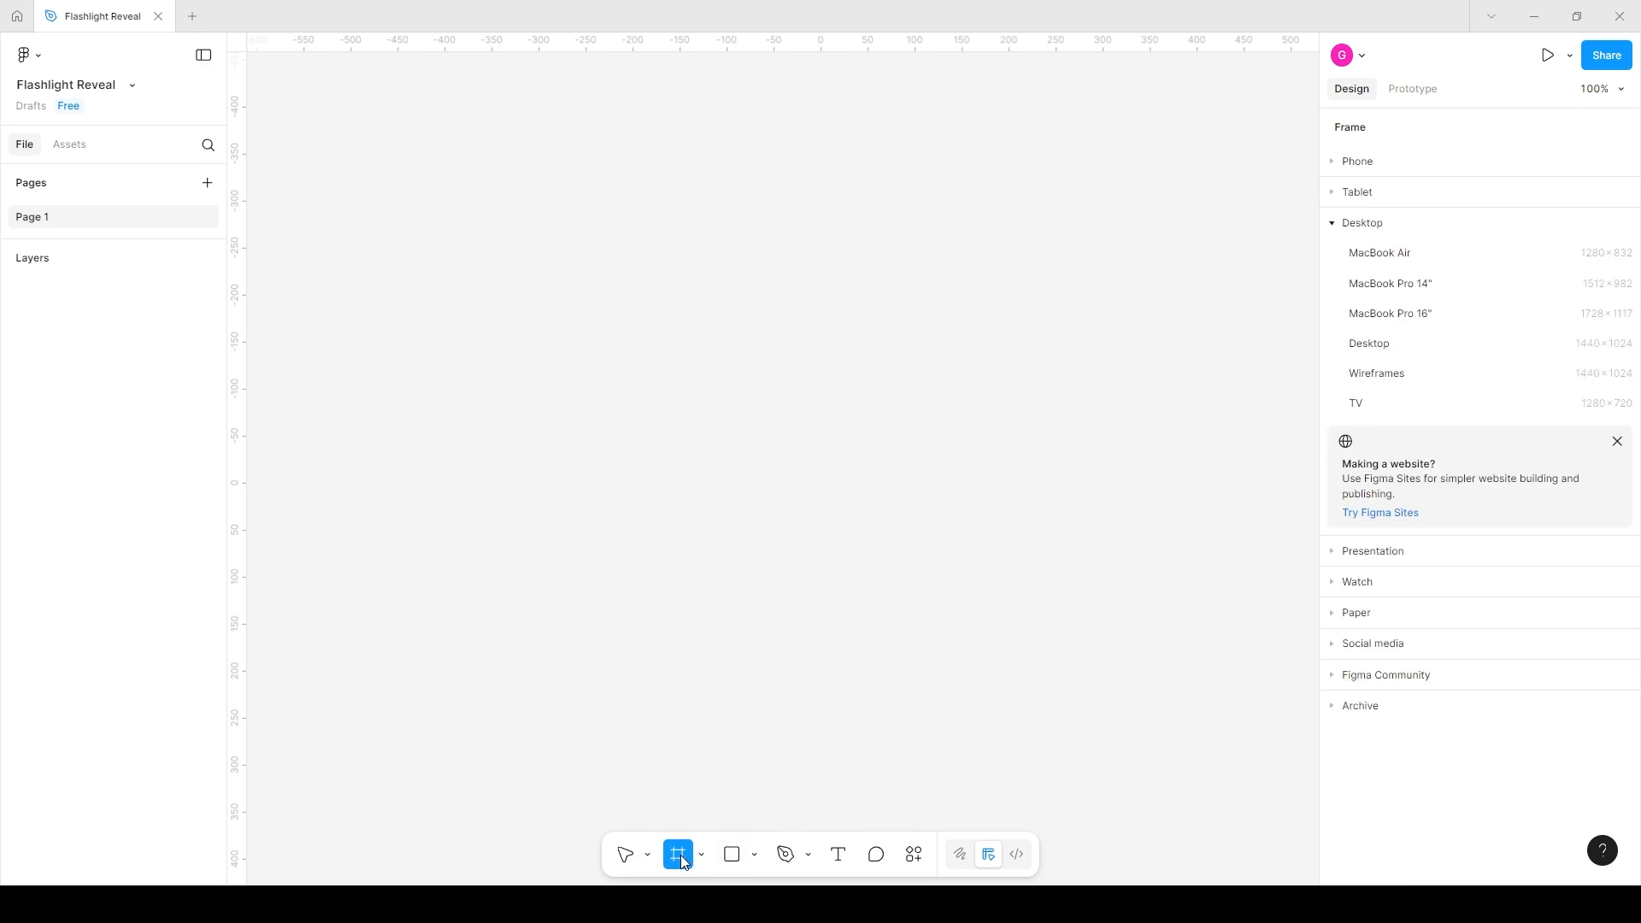
click(1502, 261)
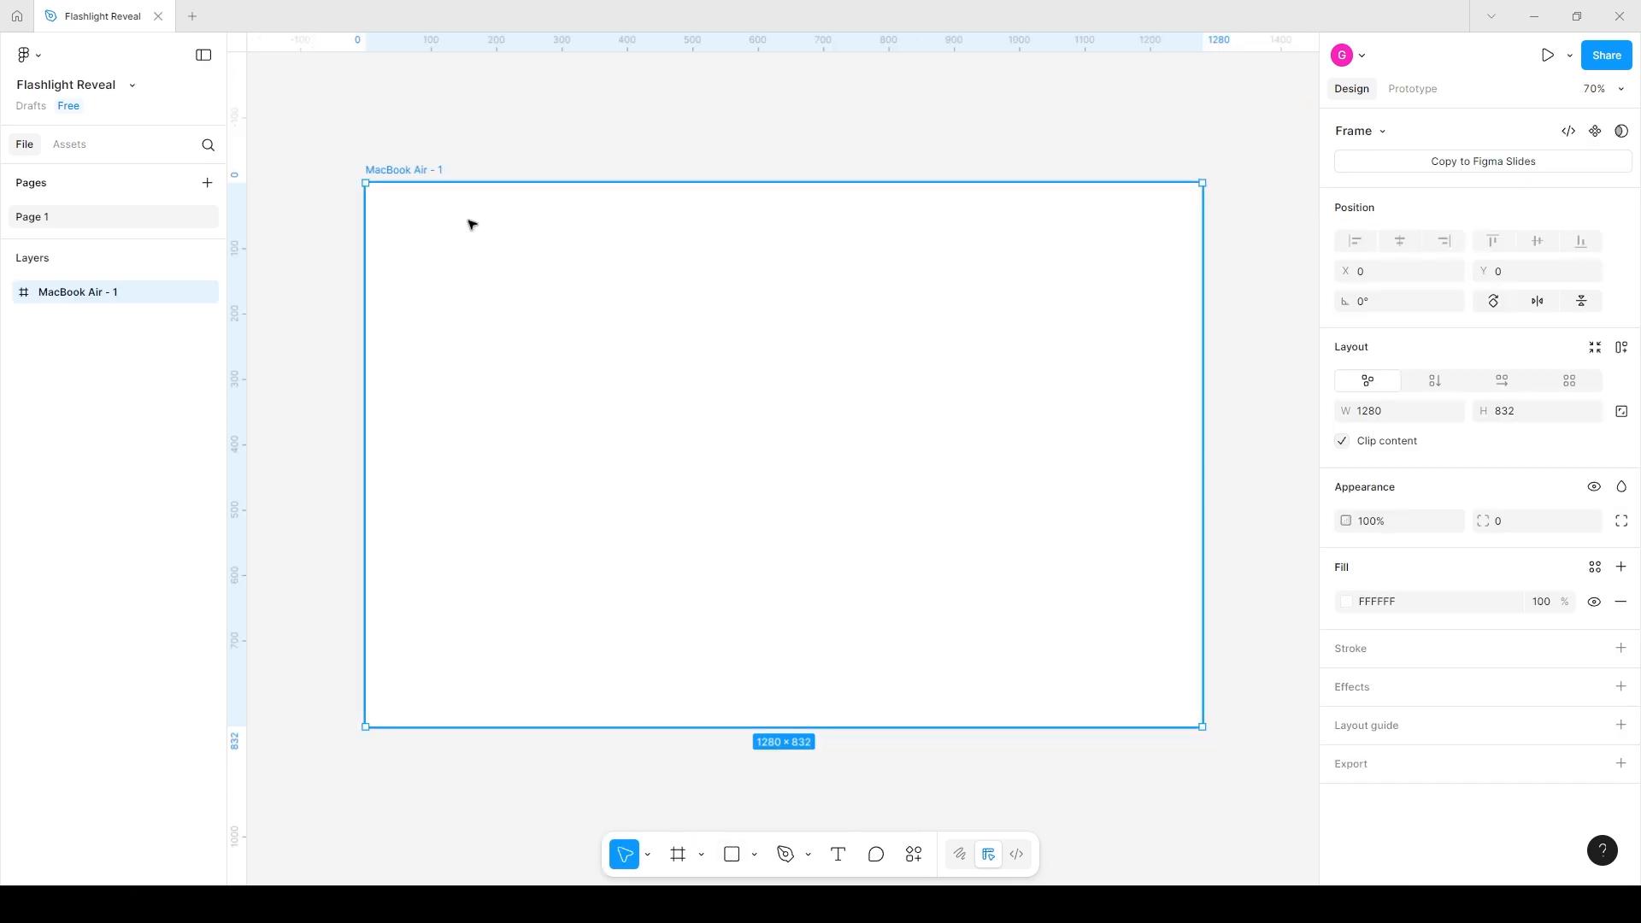
double_click(409, 171)
text(Final)
click(545, 167)
- Draw a second frame of about 500 × 511 to the left of the Final frame and name it Setup
scroll(568, 165, down, 3)
drag(353, 306, 559, 375)
click(677, 853)
drag(465, 241, 636, 416)
double_click(491, 229)
text(Setup)
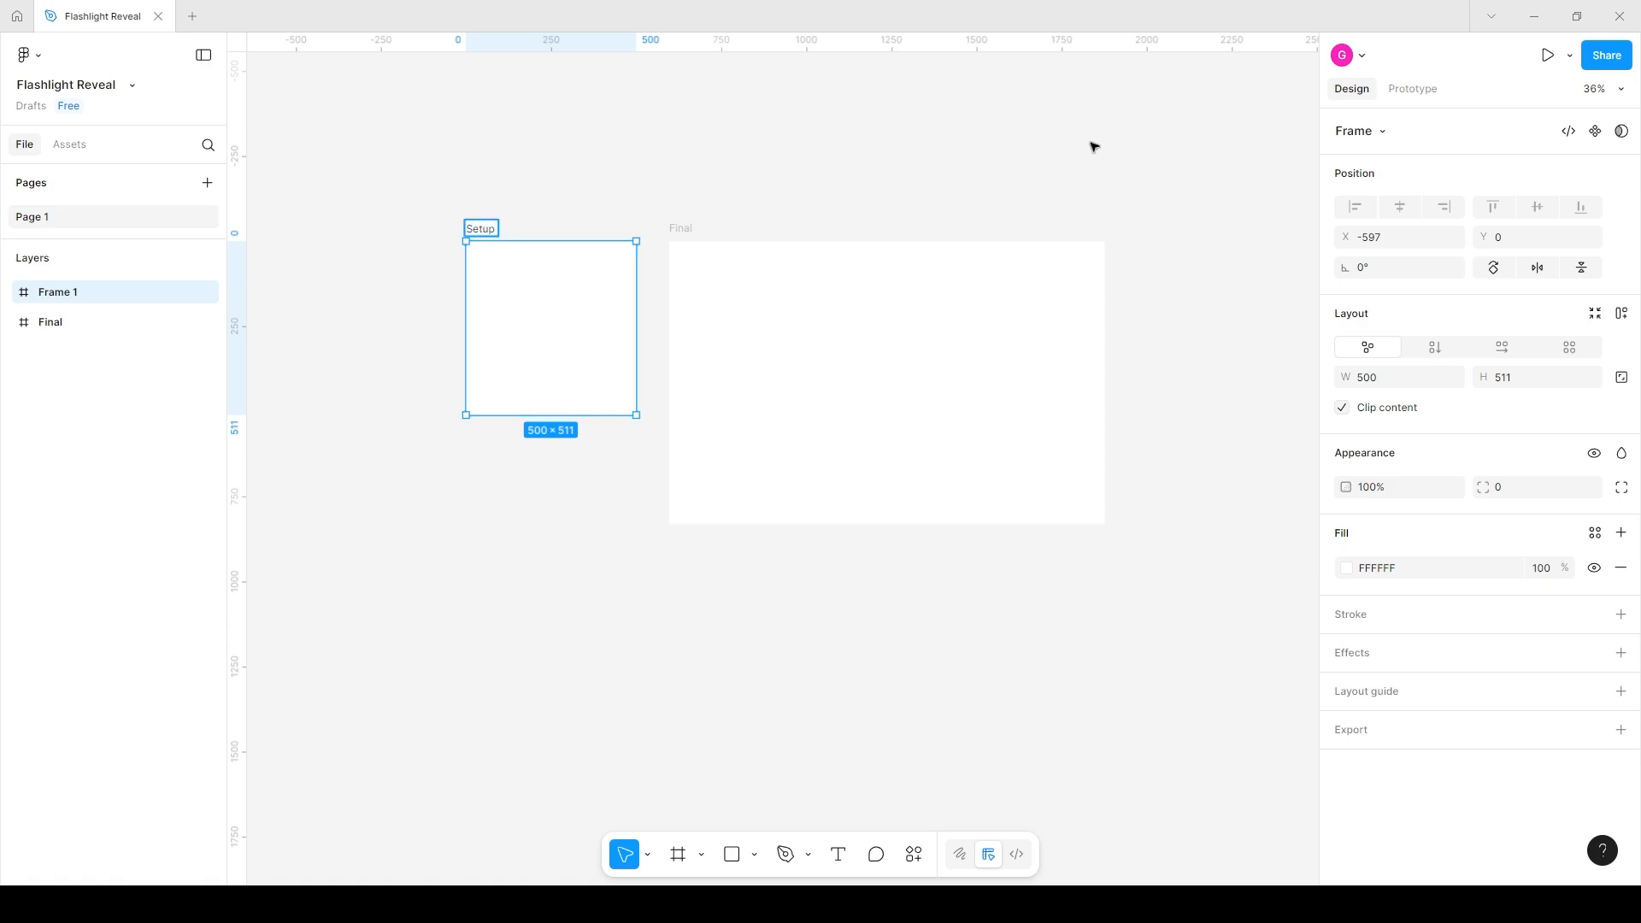
- Set the fill of both the Setup and Final frames to near-black 020202
drag(1094, 146, 598, 359)
click(1347, 632)
drag(1145, 650, 1110, 690)
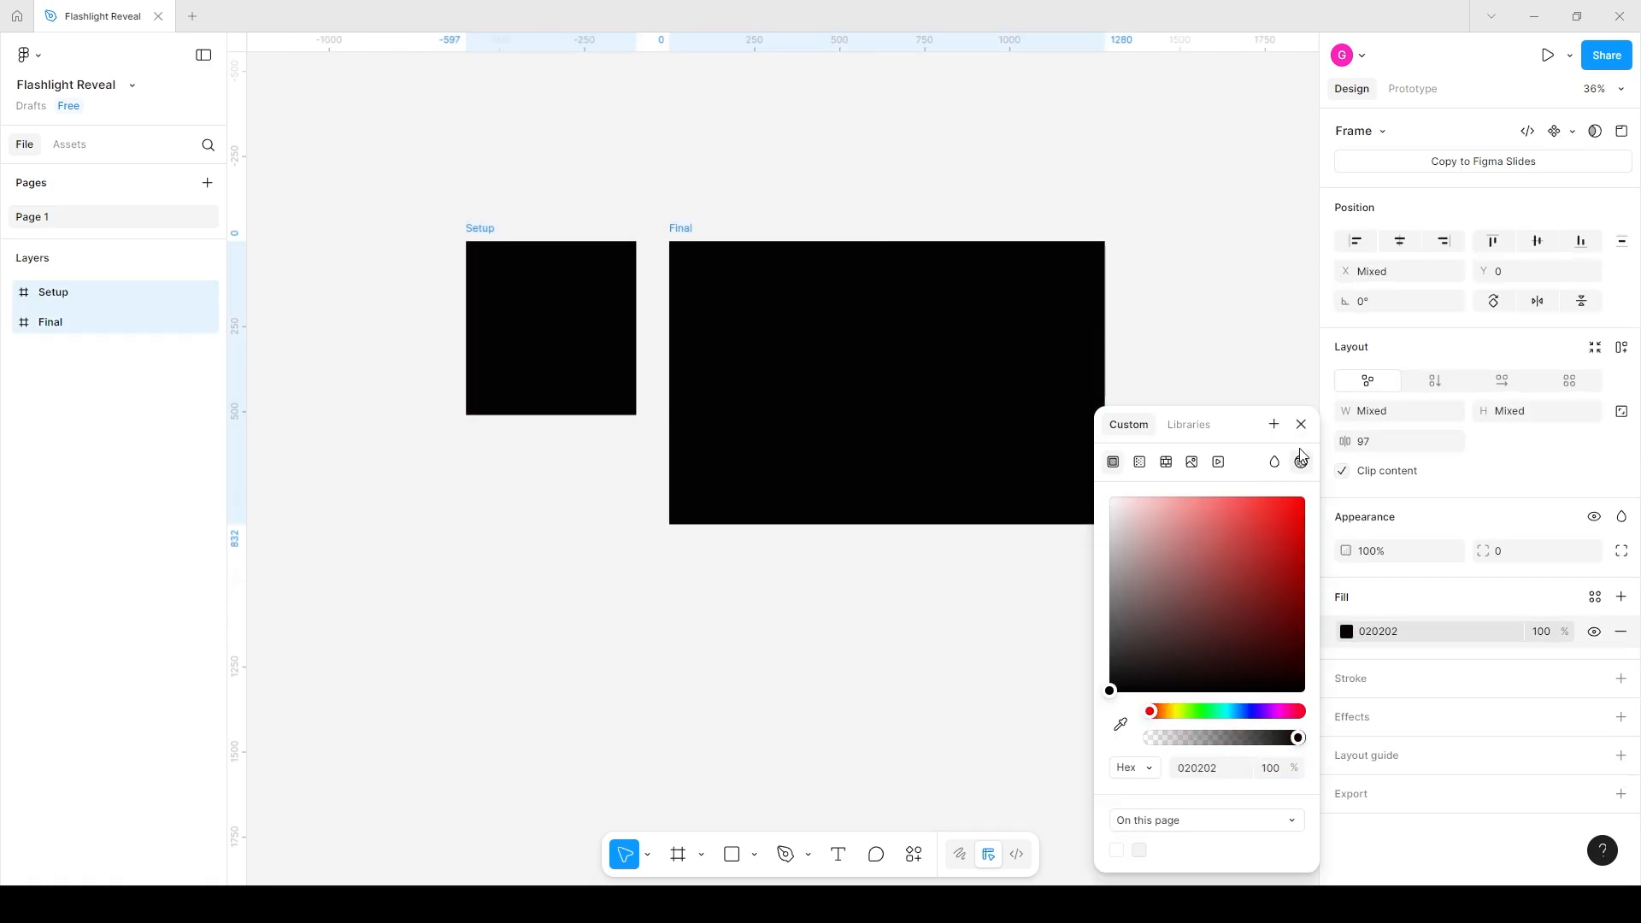
click(1300, 423)
click(1170, 242)
- Draw a text box of about 936 × 735 in the Final frame and set its font to Montserrat Black
click(837, 854)
drag(718, 275, 1038, 524)
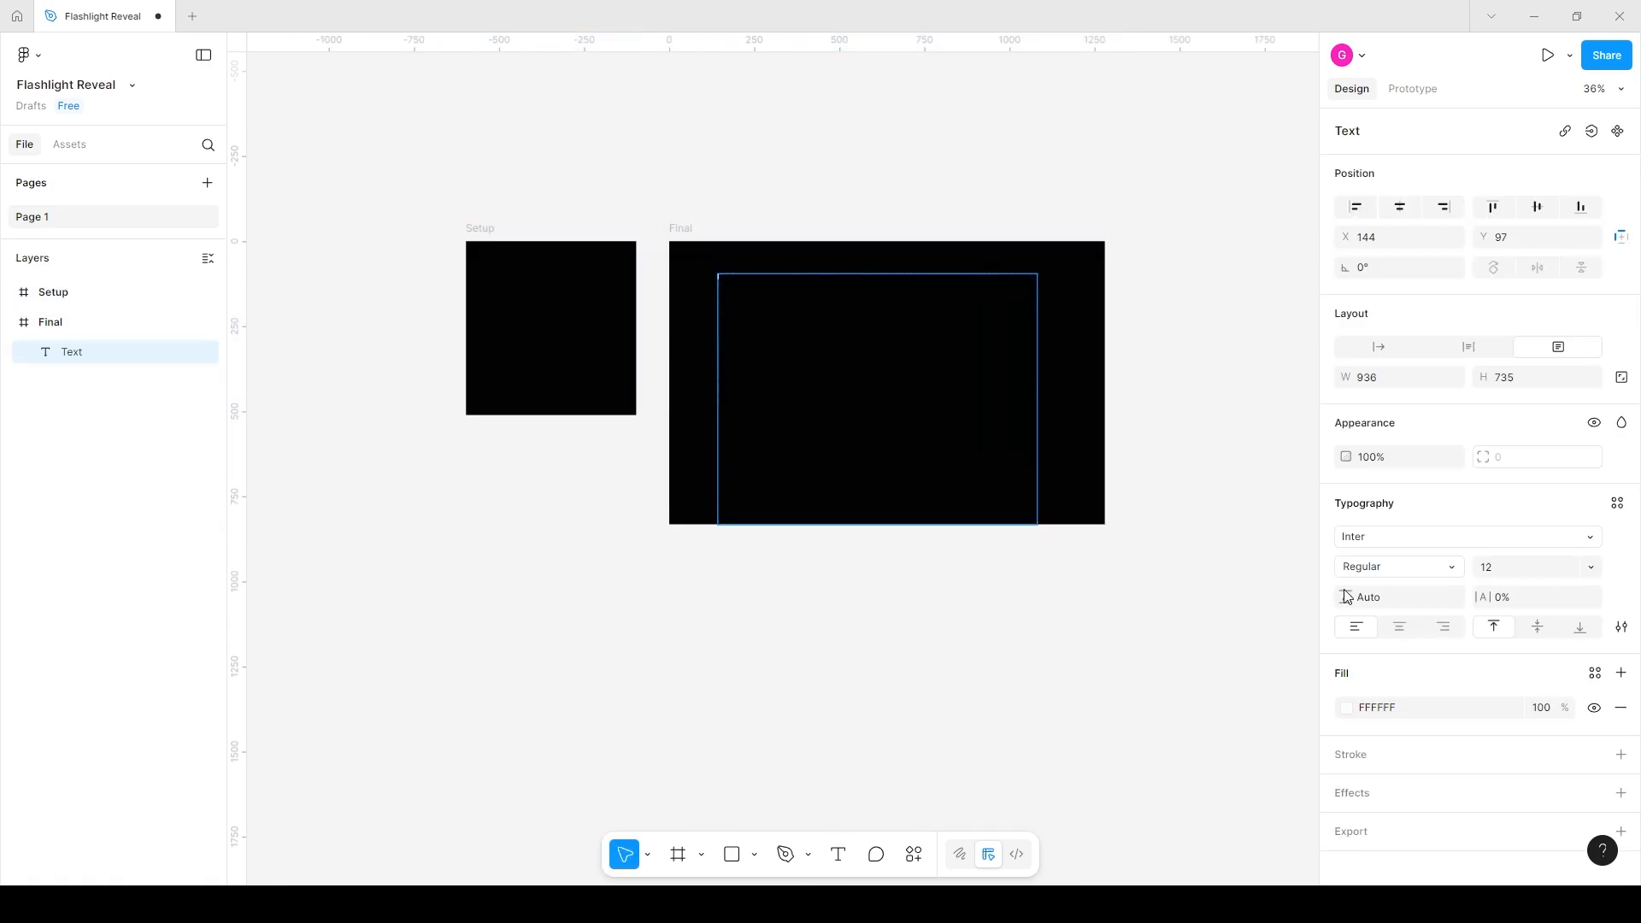
click(1377, 535)
text(mont)
click(1234, 606)
click(1399, 567)
click(1393, 611)
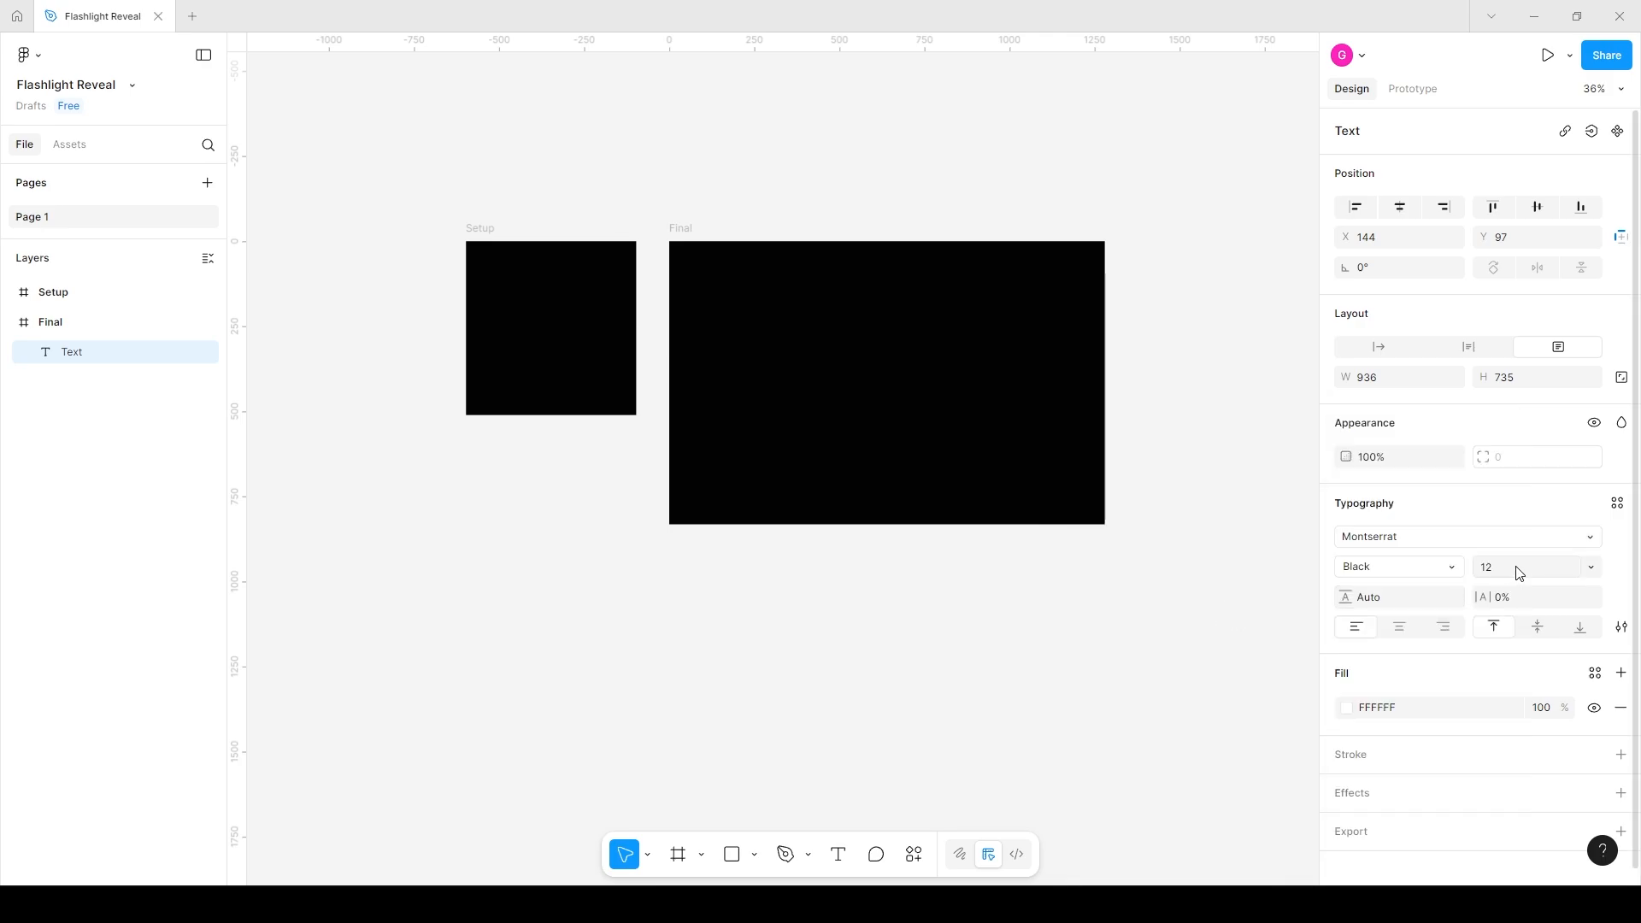
- Set the font size to 200 and enter the text DISCOVER in the Final frame's text box
click(1516, 567)
text(200)
click(848, 471)
text(d)
key(BackSpace)
click(1557, 571)
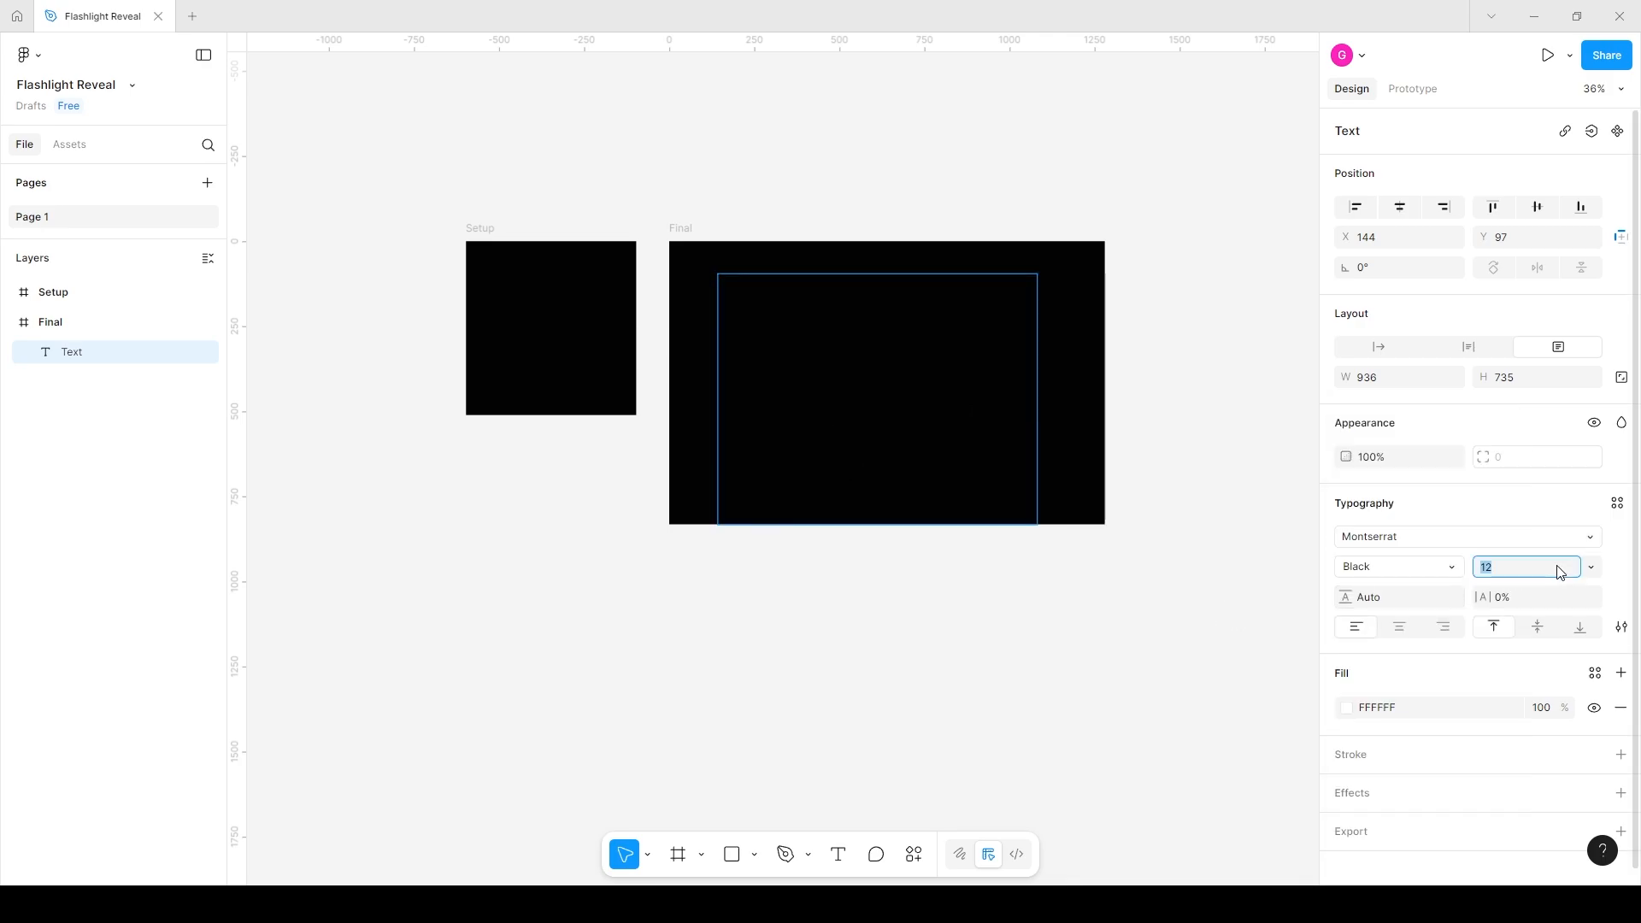
text(200)
key(Return)
text(d)
key(BackSpace)
text(DISCOVER)
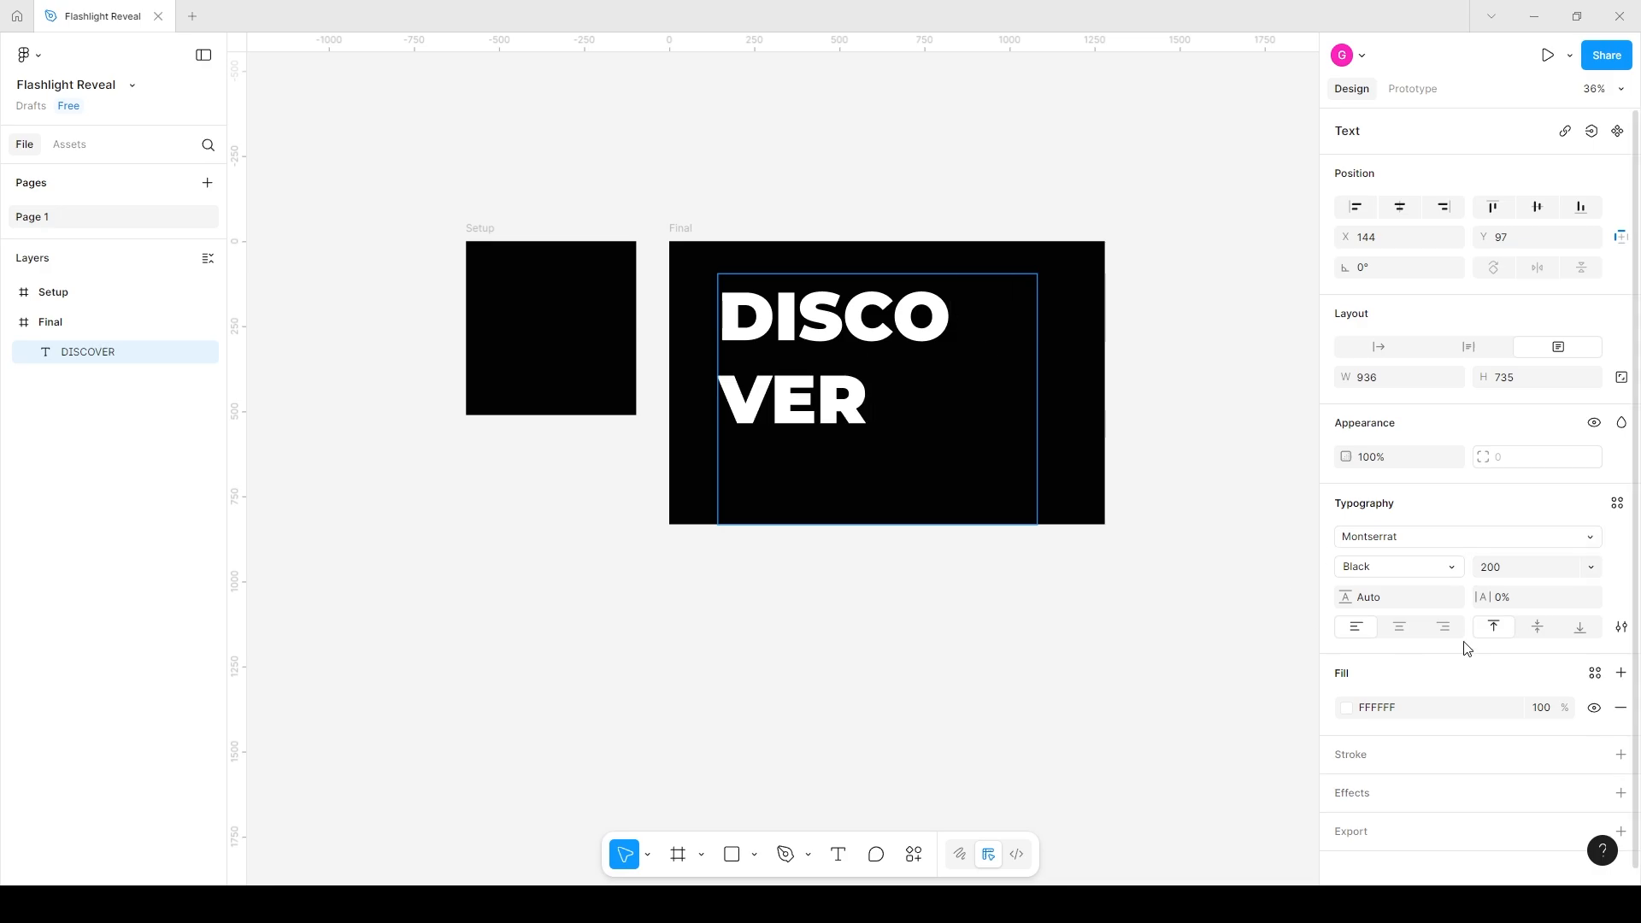
- Center the DISCOVER text horizontally and vertically within its box, and center the box in the Final frame
key(Escape)
click(1400, 628)
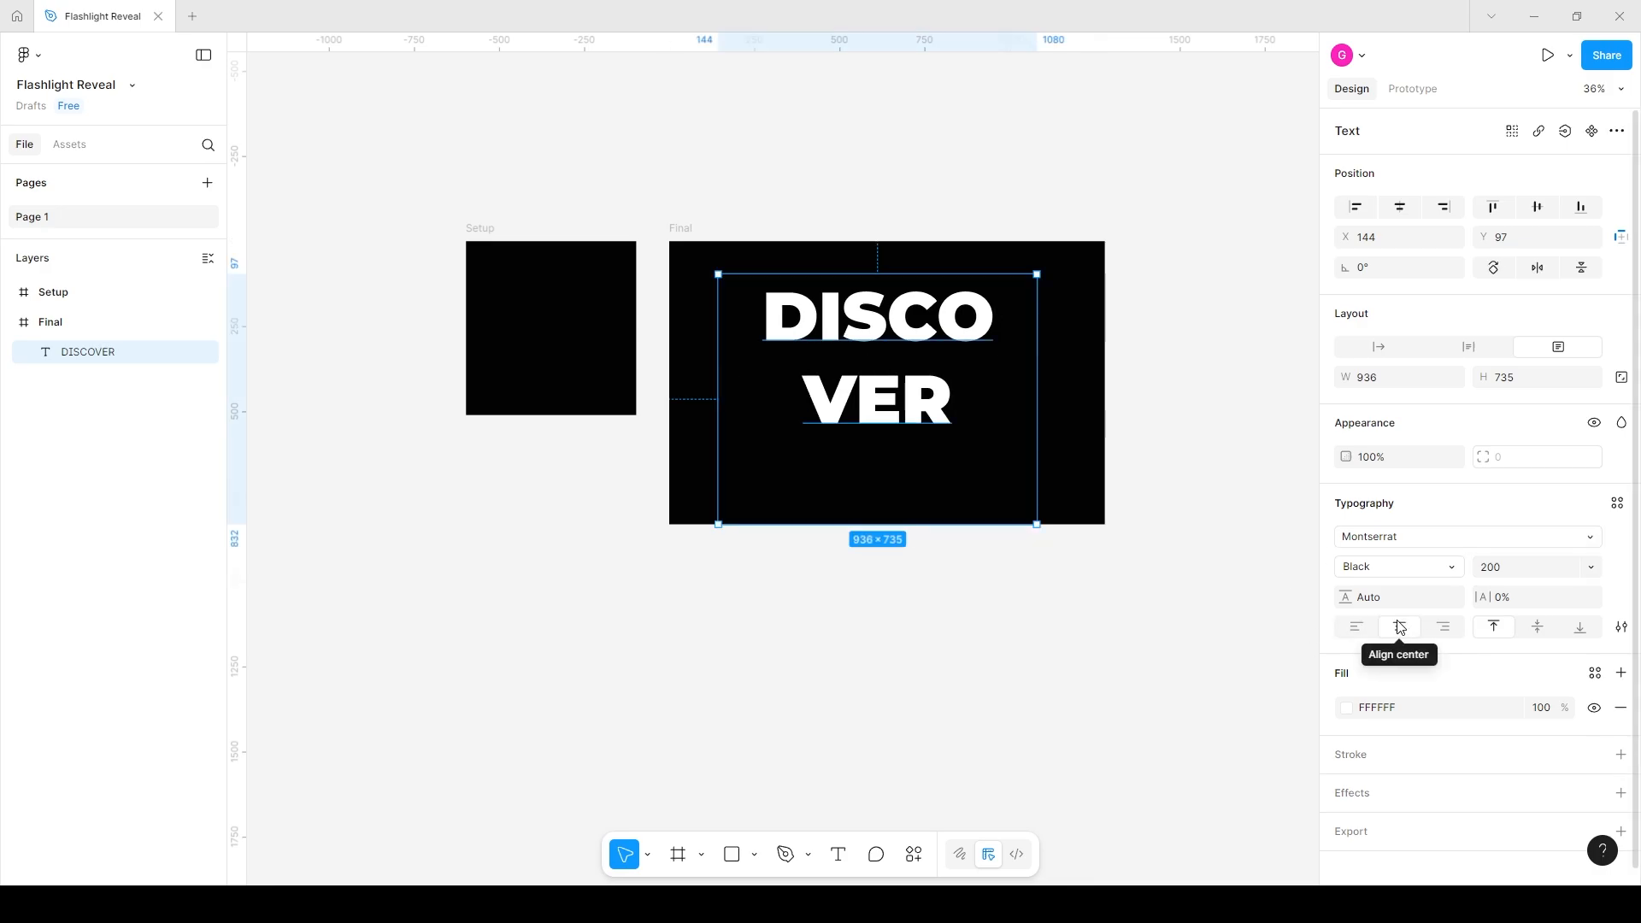
click(1538, 628)
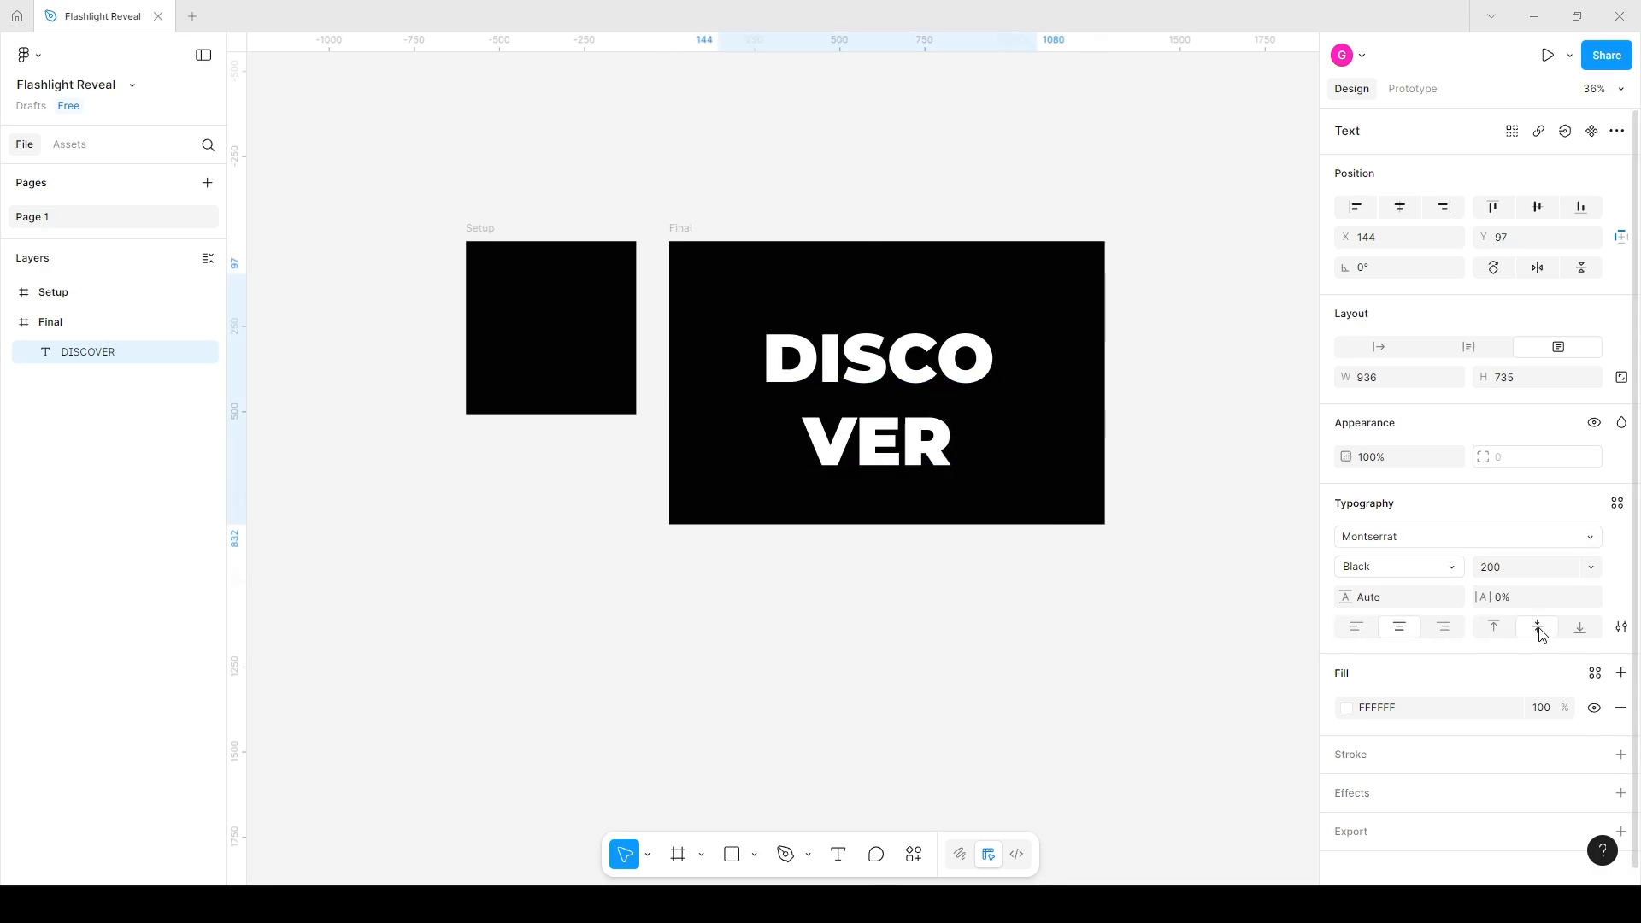
click(1400, 206)
click(1538, 209)
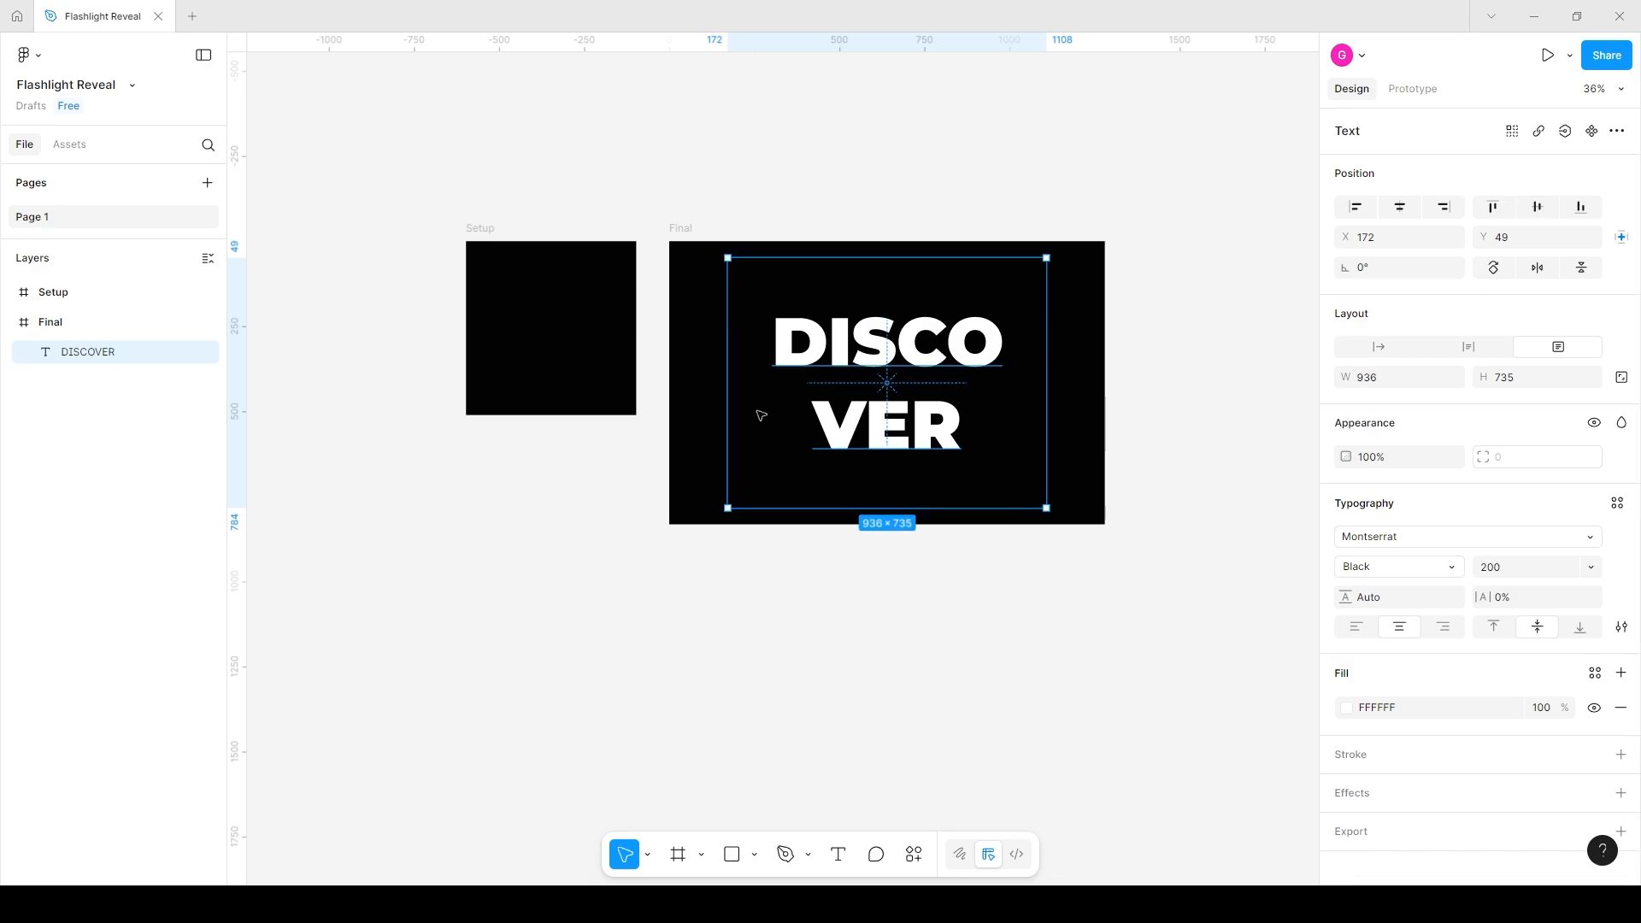
- Widen the DISCOVER text box to the Final frame's full 1280 width and set its letter spacing to 2%
drag(729, 381, 679, 380)
drag(1046, 380, 1105, 372)
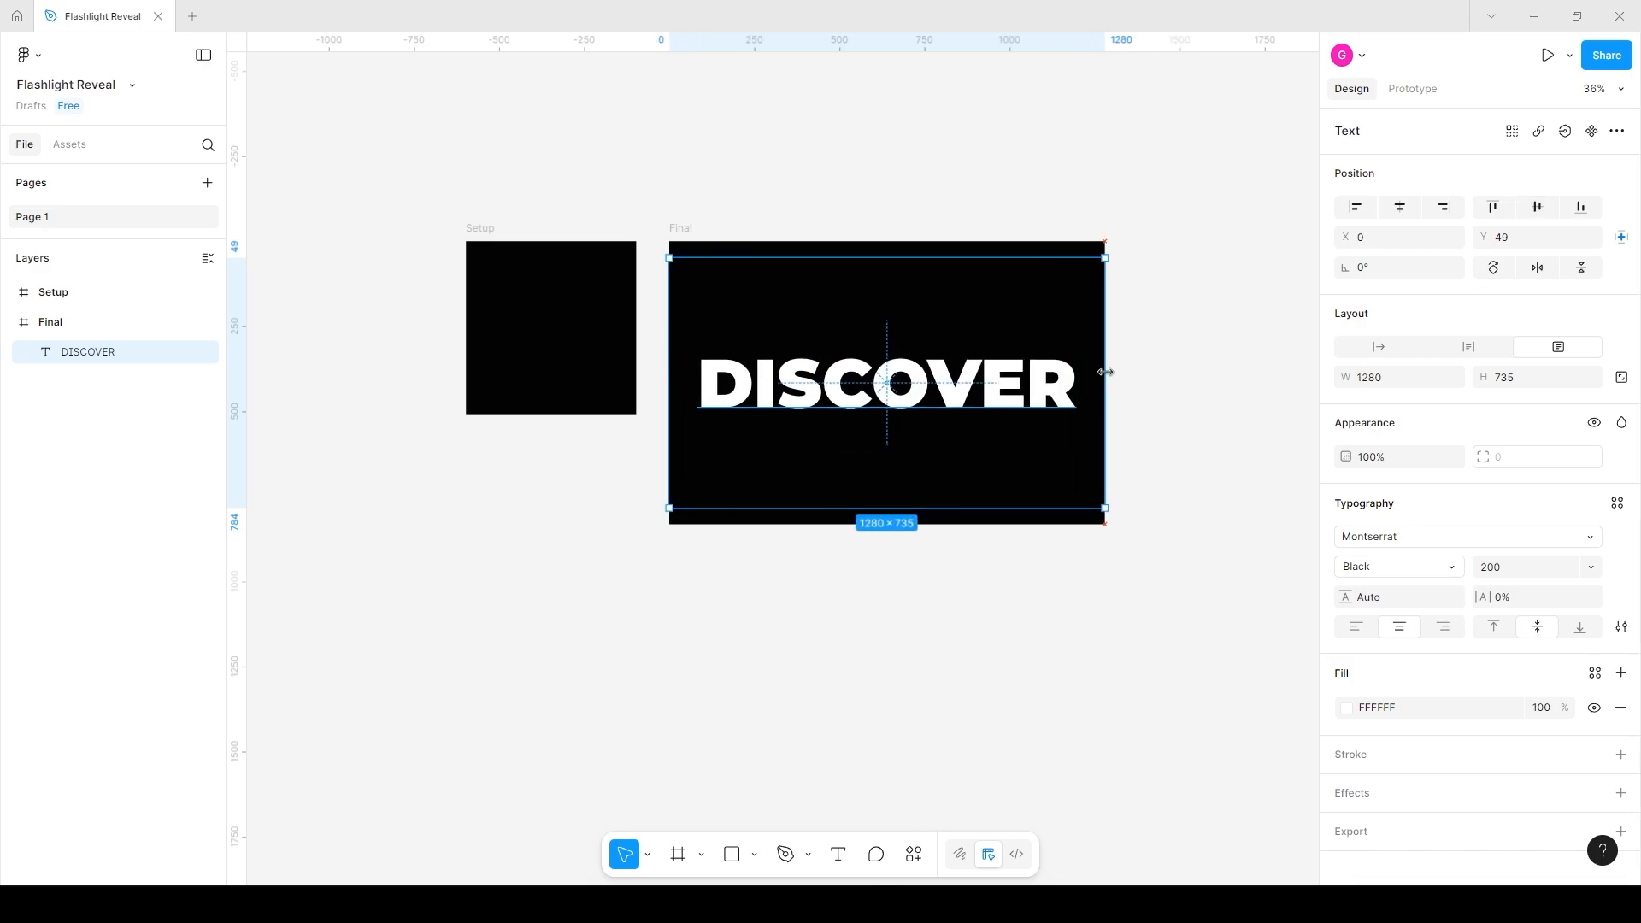
click(1524, 603)
text(2)
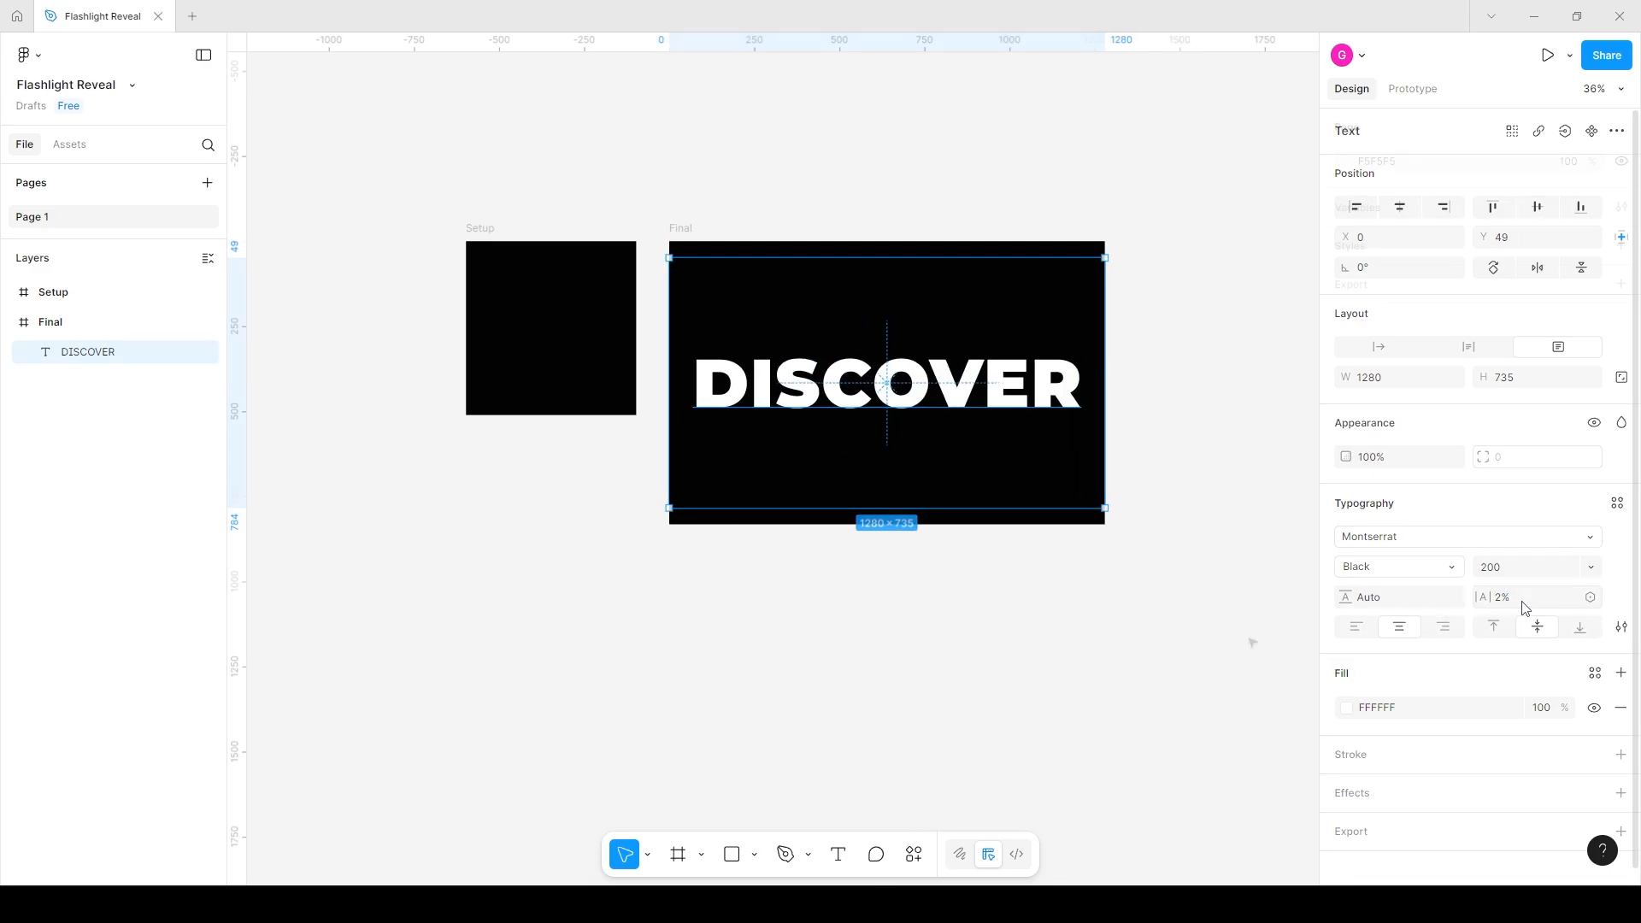
click(1253, 641)
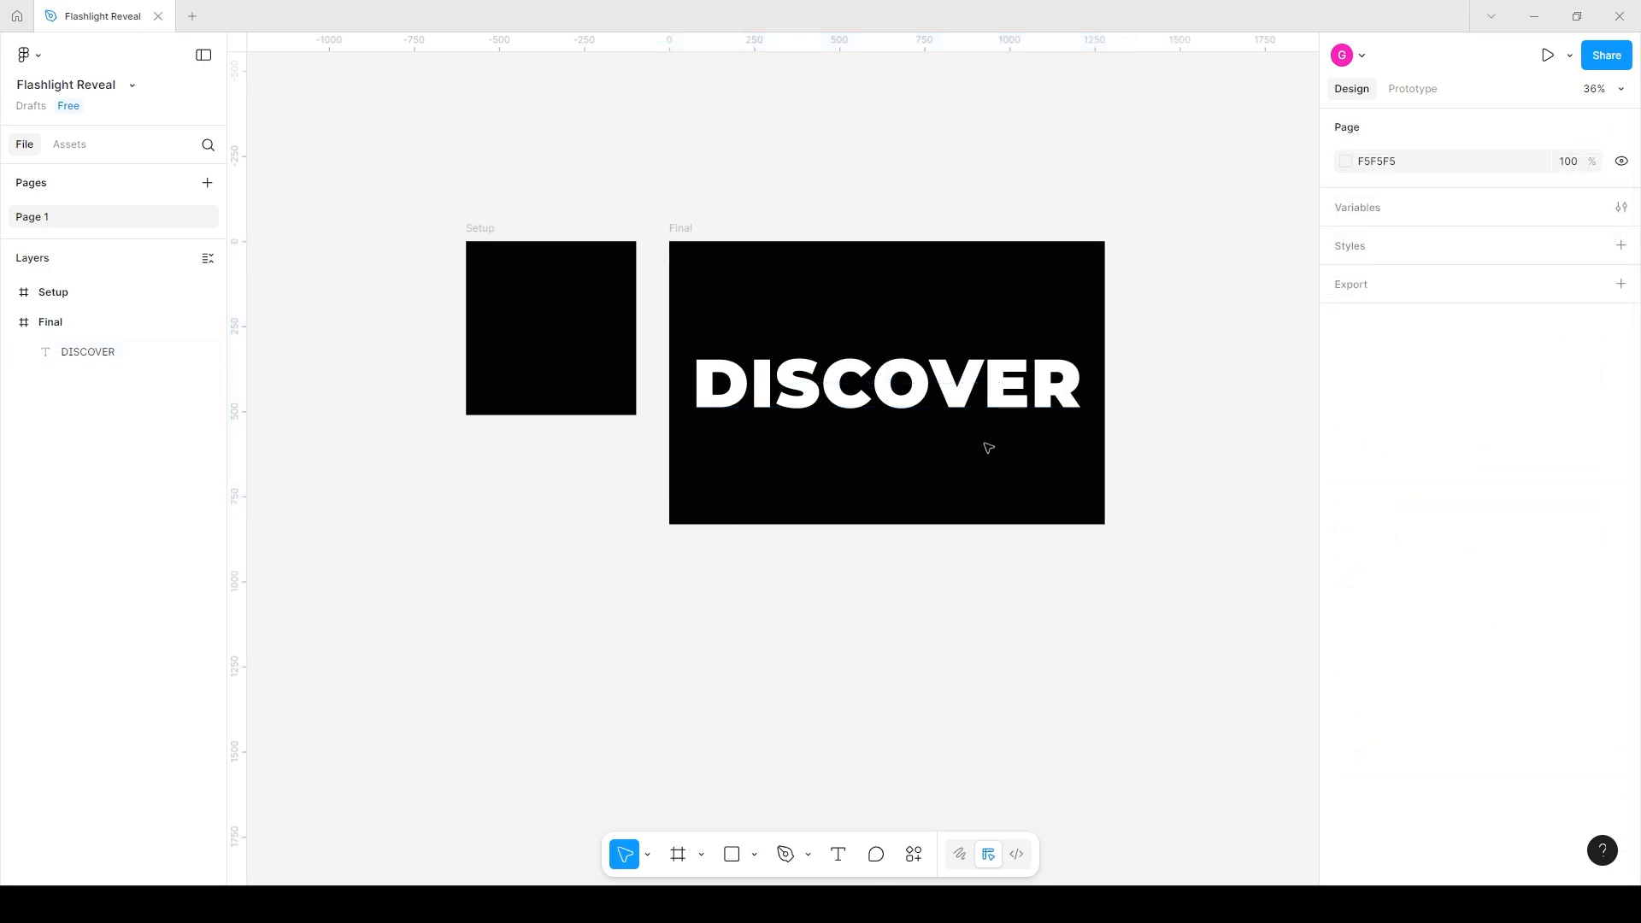
- Give the DISCOVER text a linear gradient fill from 2B0E37 at 0% to 0C0110 at 100%
click(977, 407)
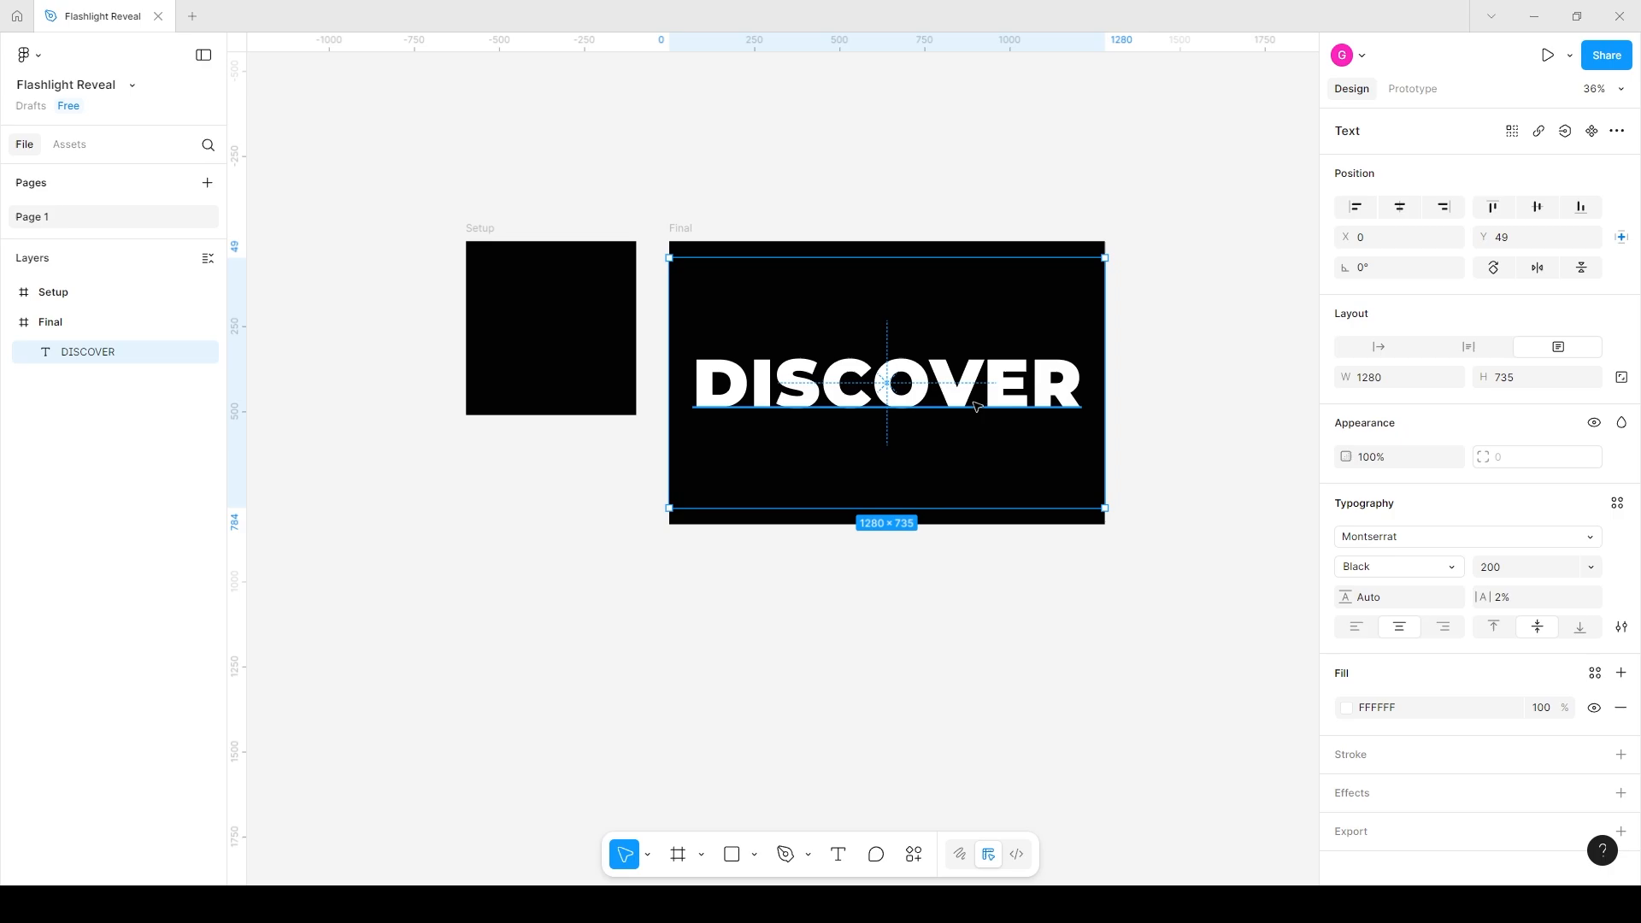
click(1347, 708)
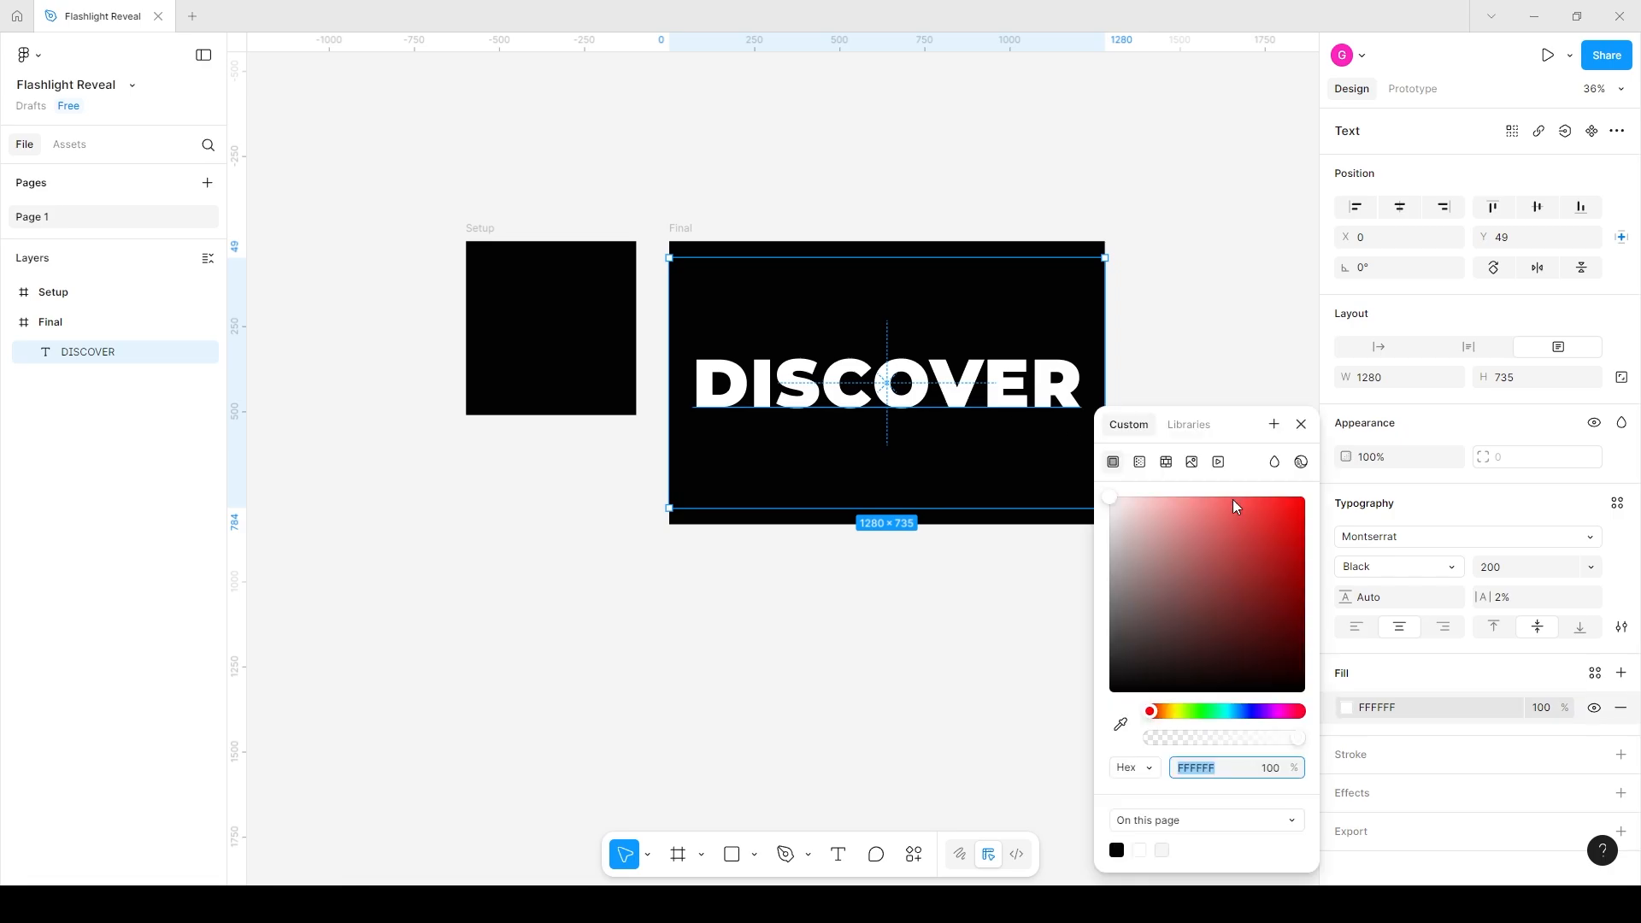
click(1140, 463)
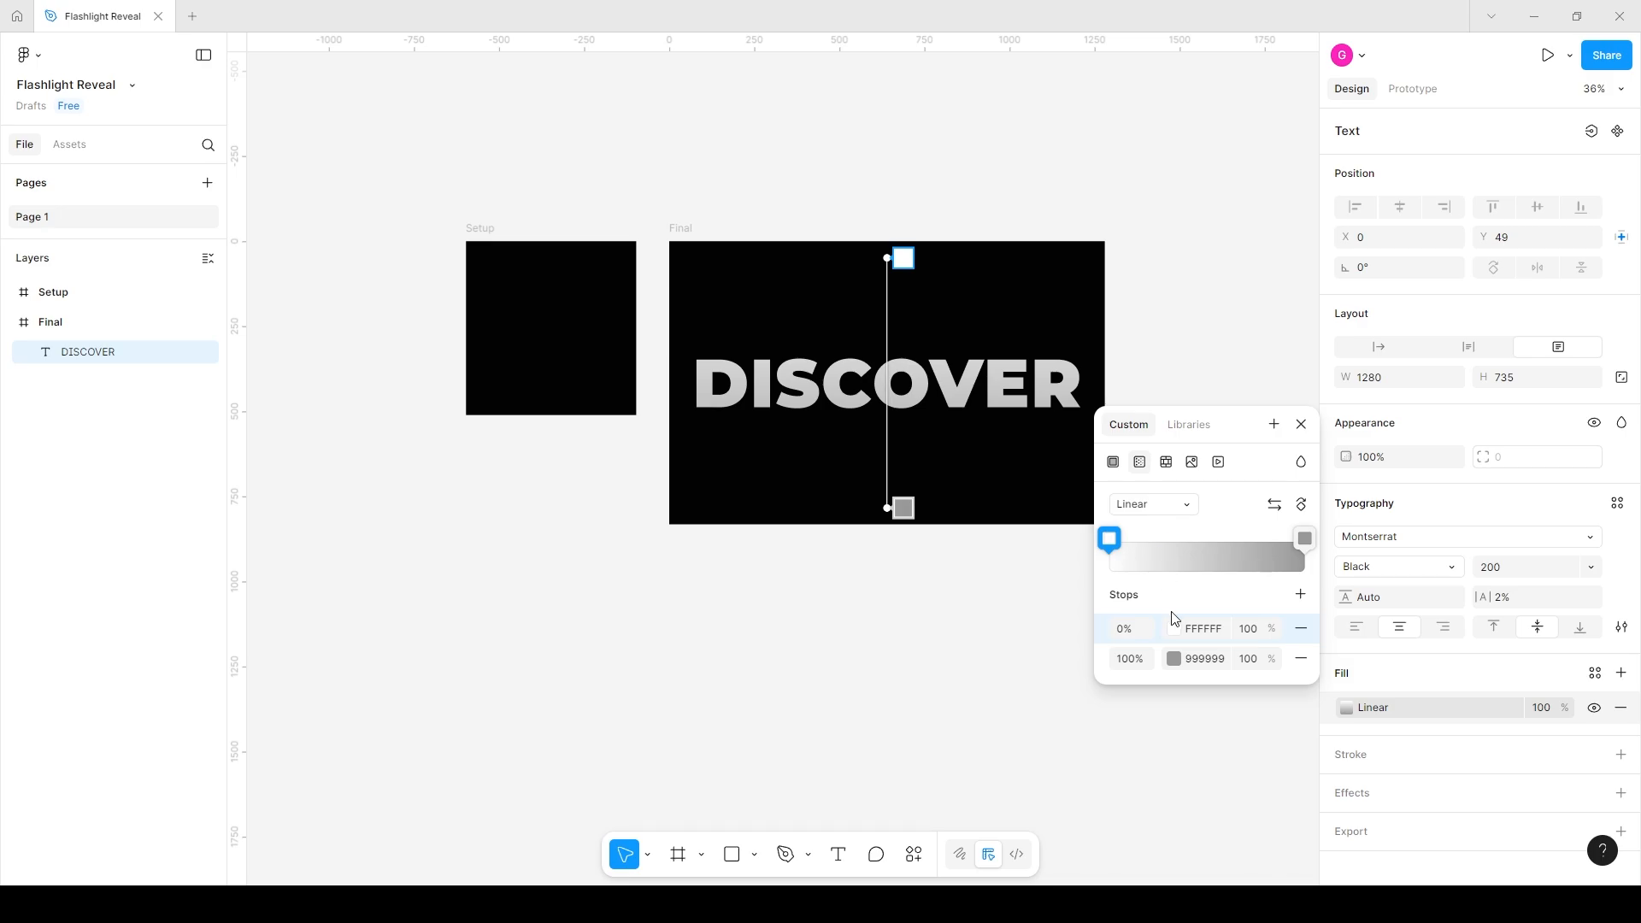
click(1212, 633)
text(2B0E37)
click(1213, 660)
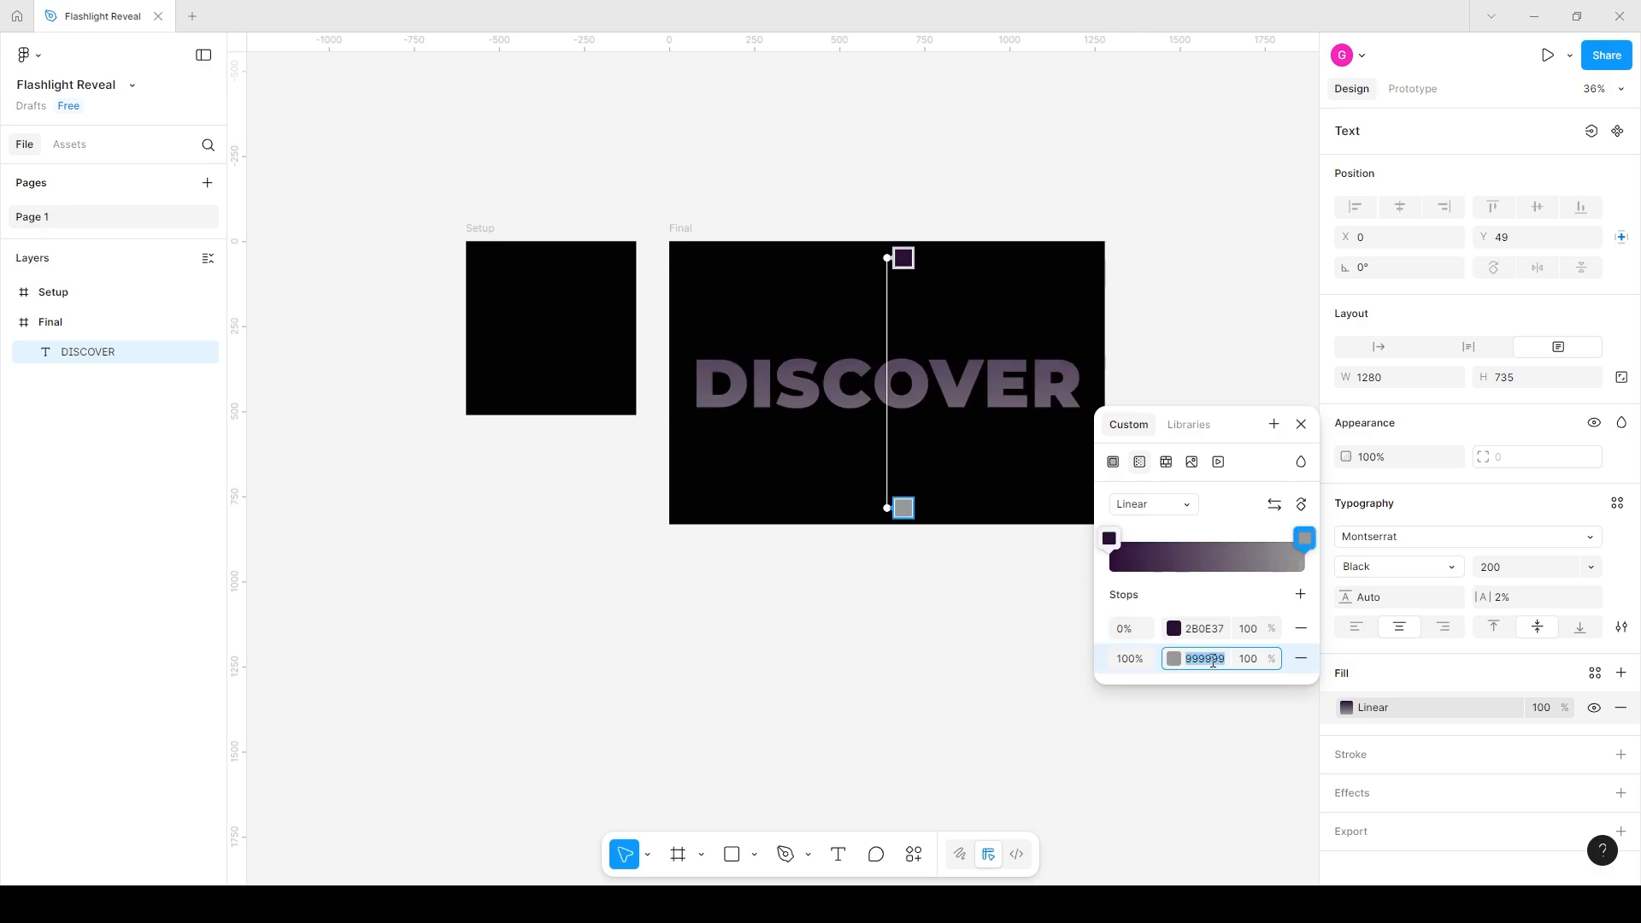
text(0C0110)
click(1214, 630)
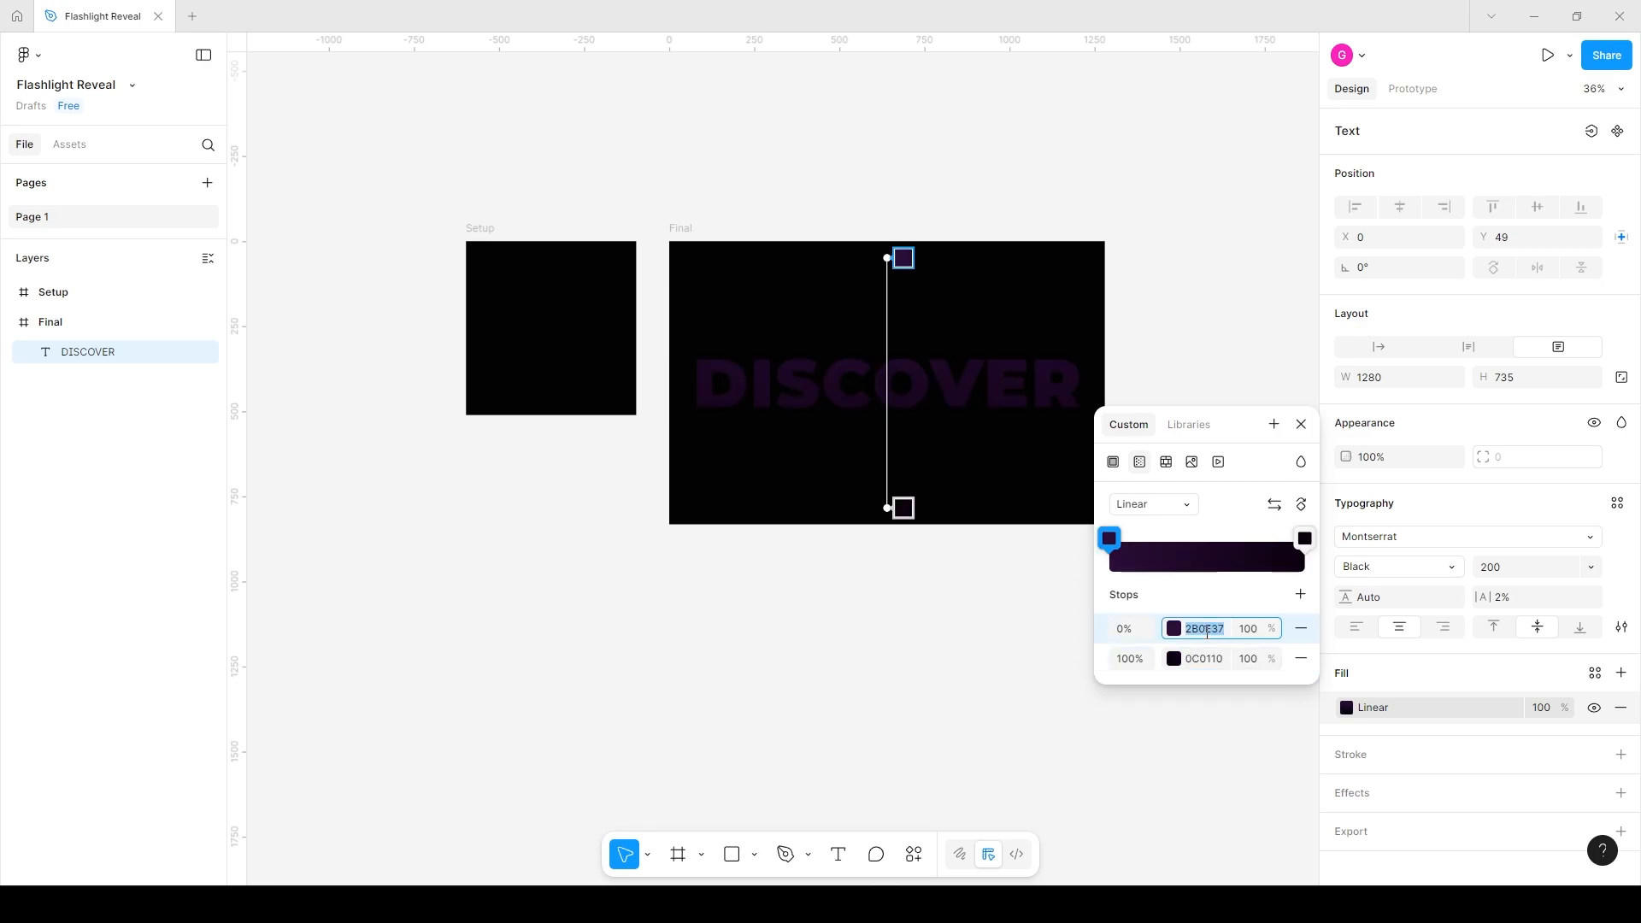
click(1302, 427)
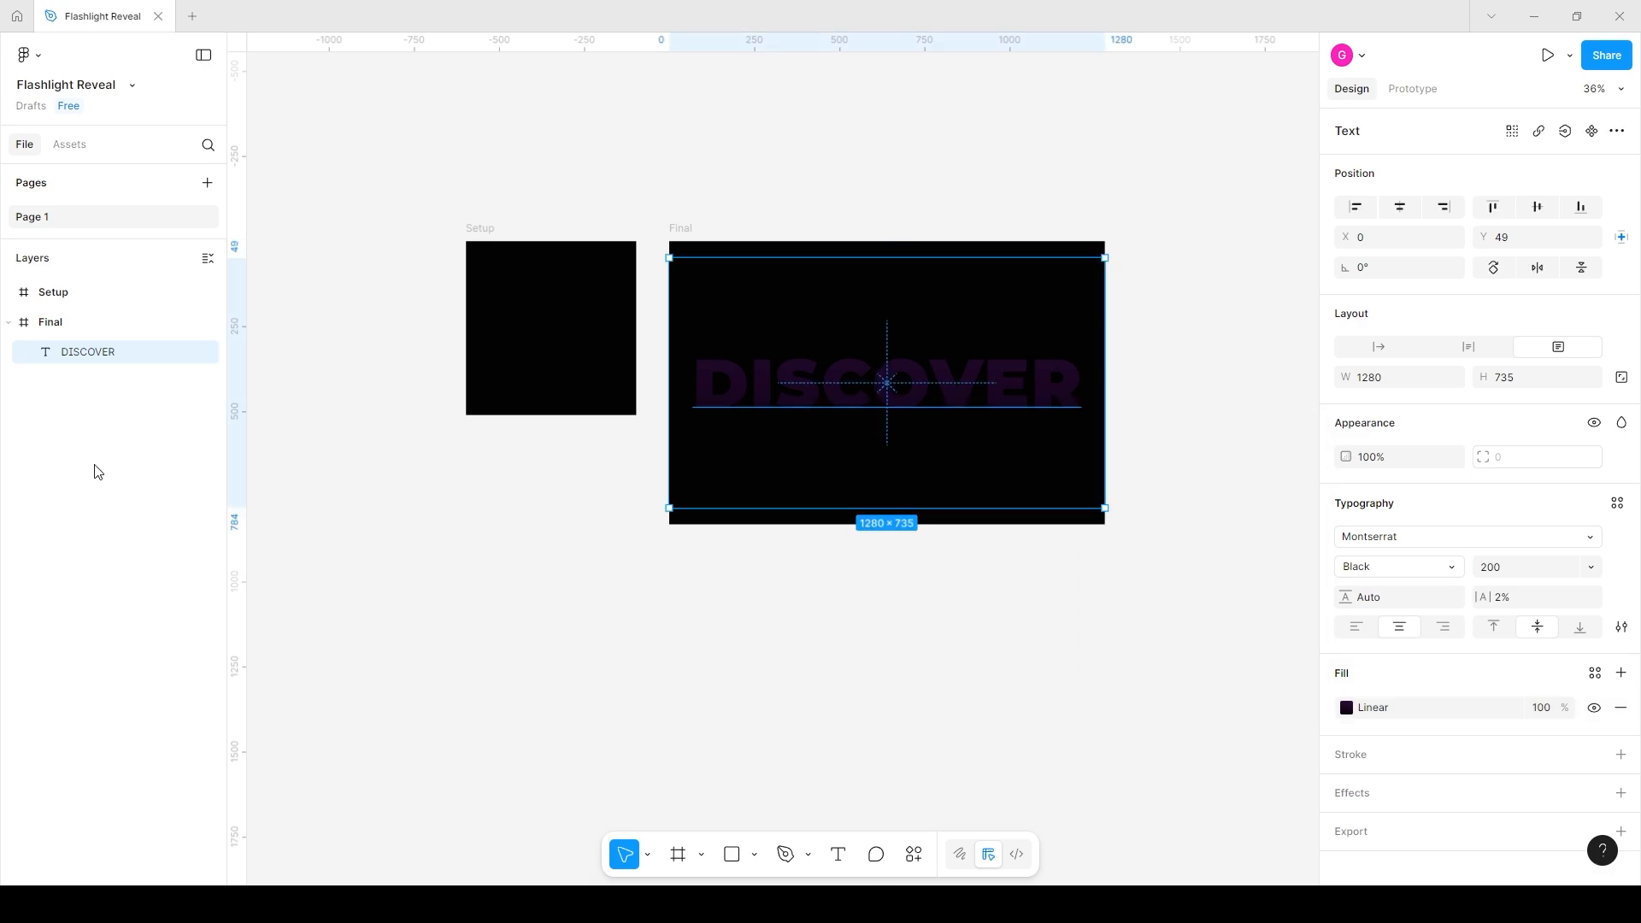
- Duplicate the DISCOVER text and use the lower copy as a mask
key(ctrl+d)
click(89, 384)
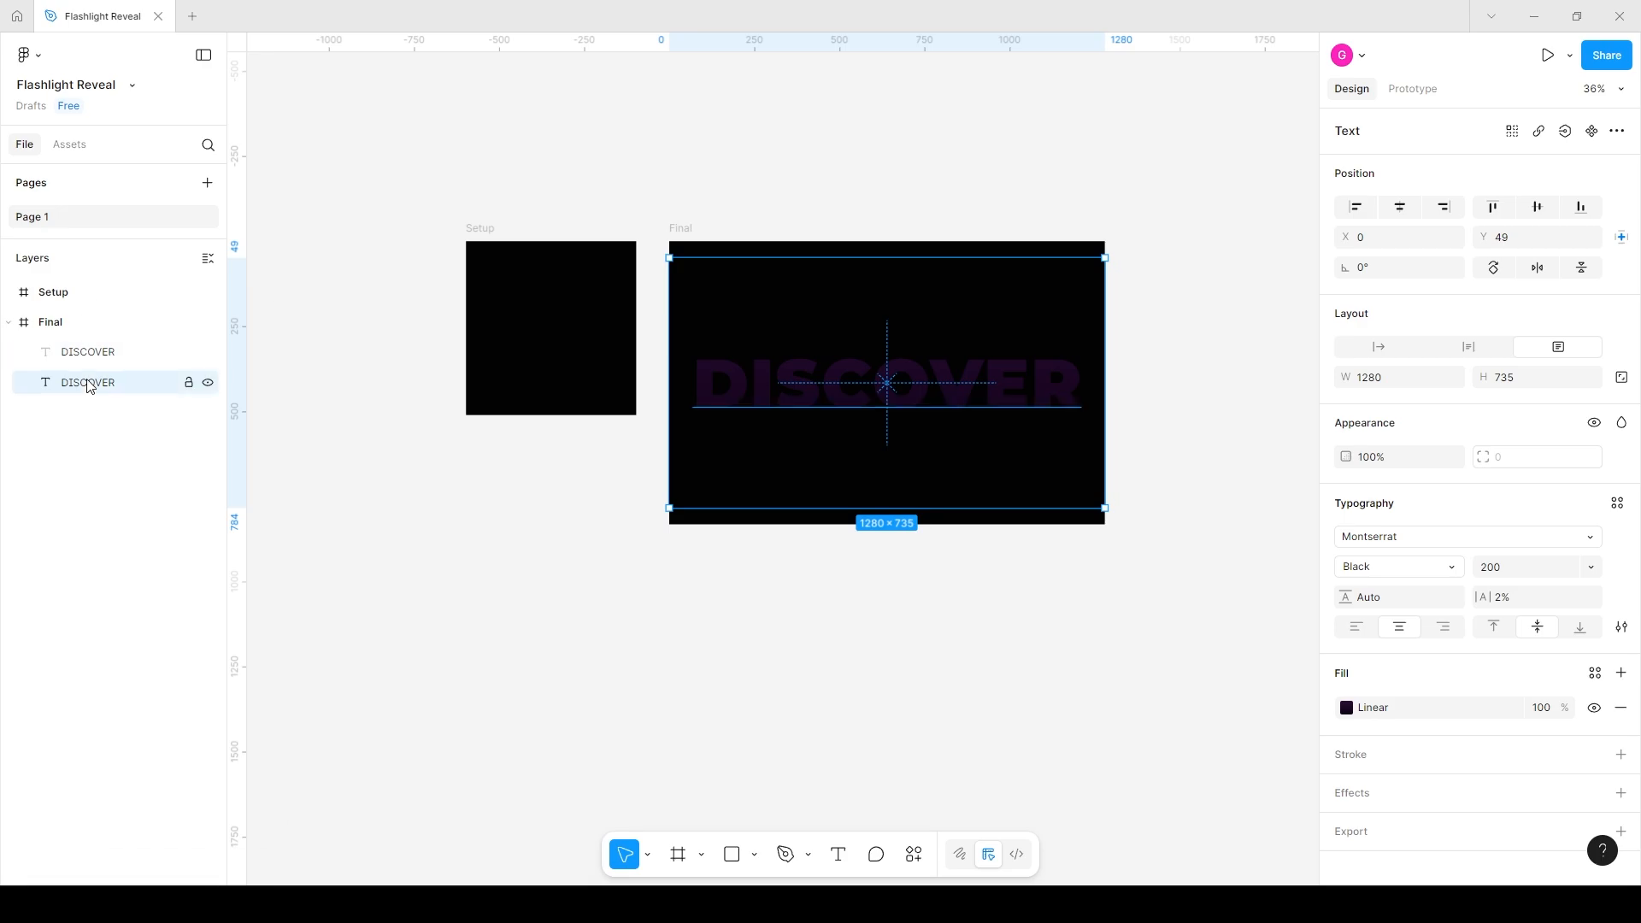
right_click(90, 385)
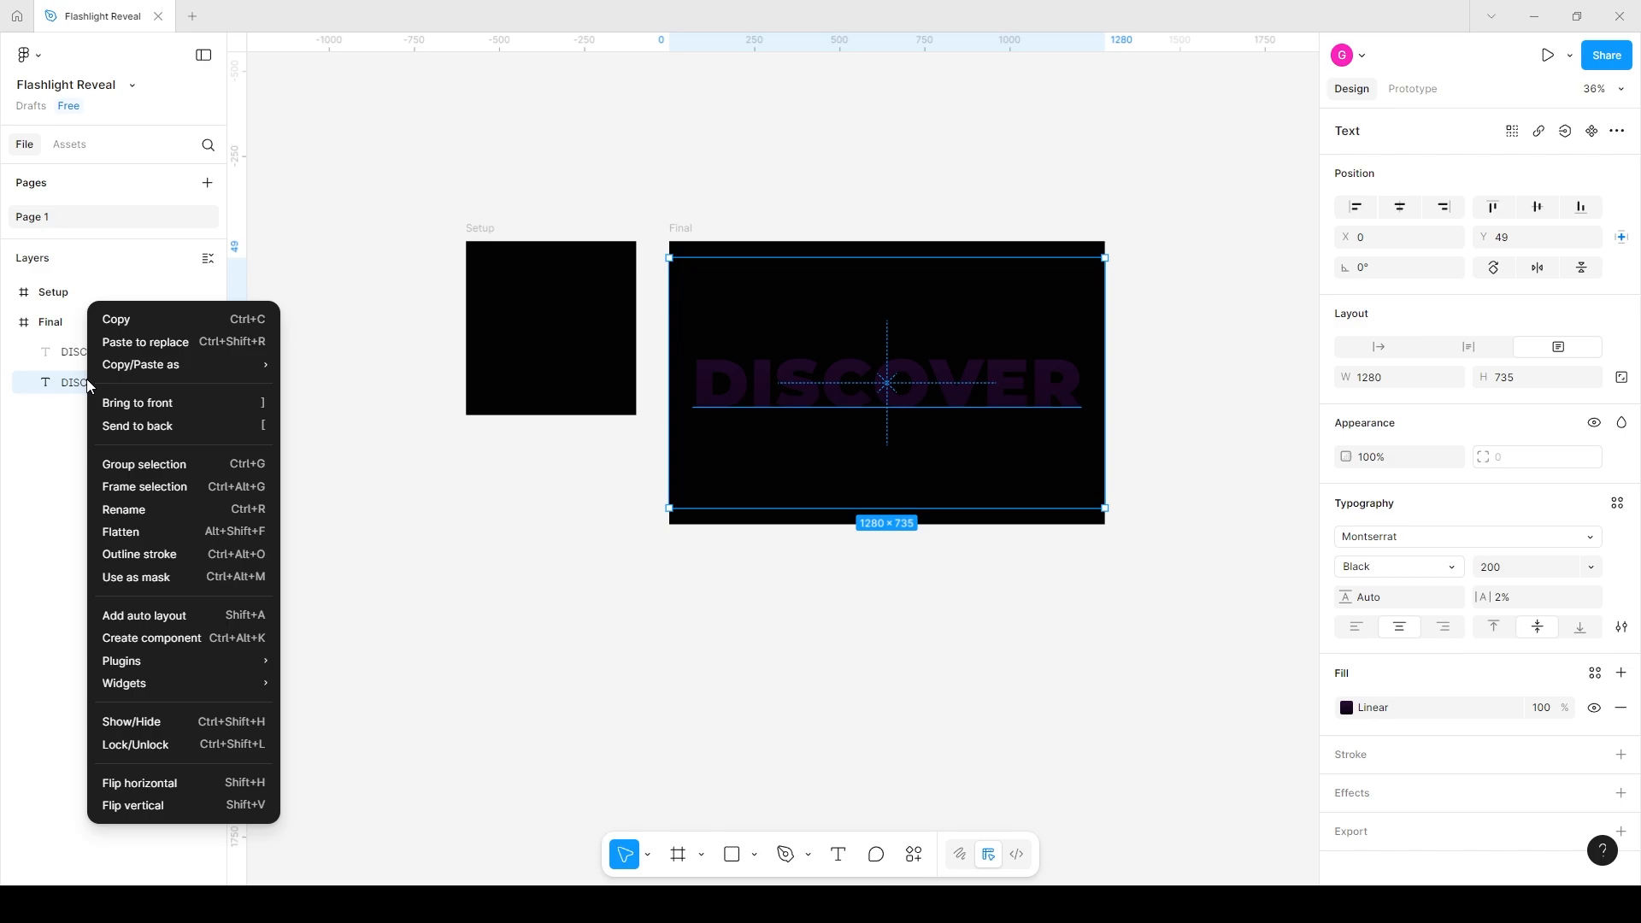
click(152, 572)
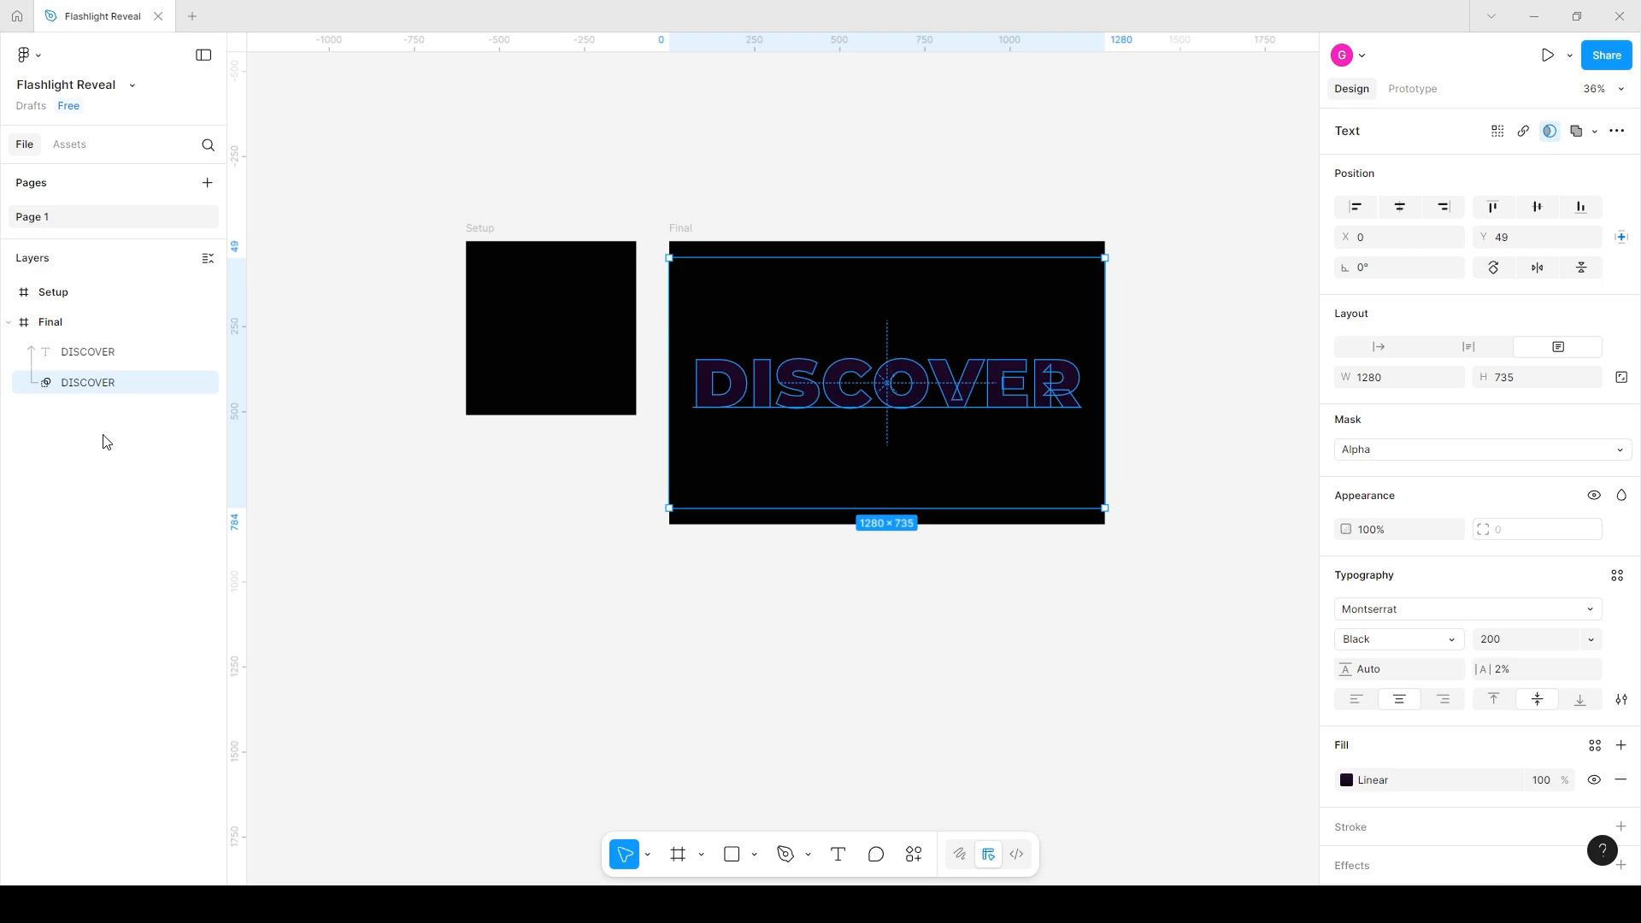
- Draw an 80 × 80 circle near the upper-left corner of the Setup frame
click(754, 854)
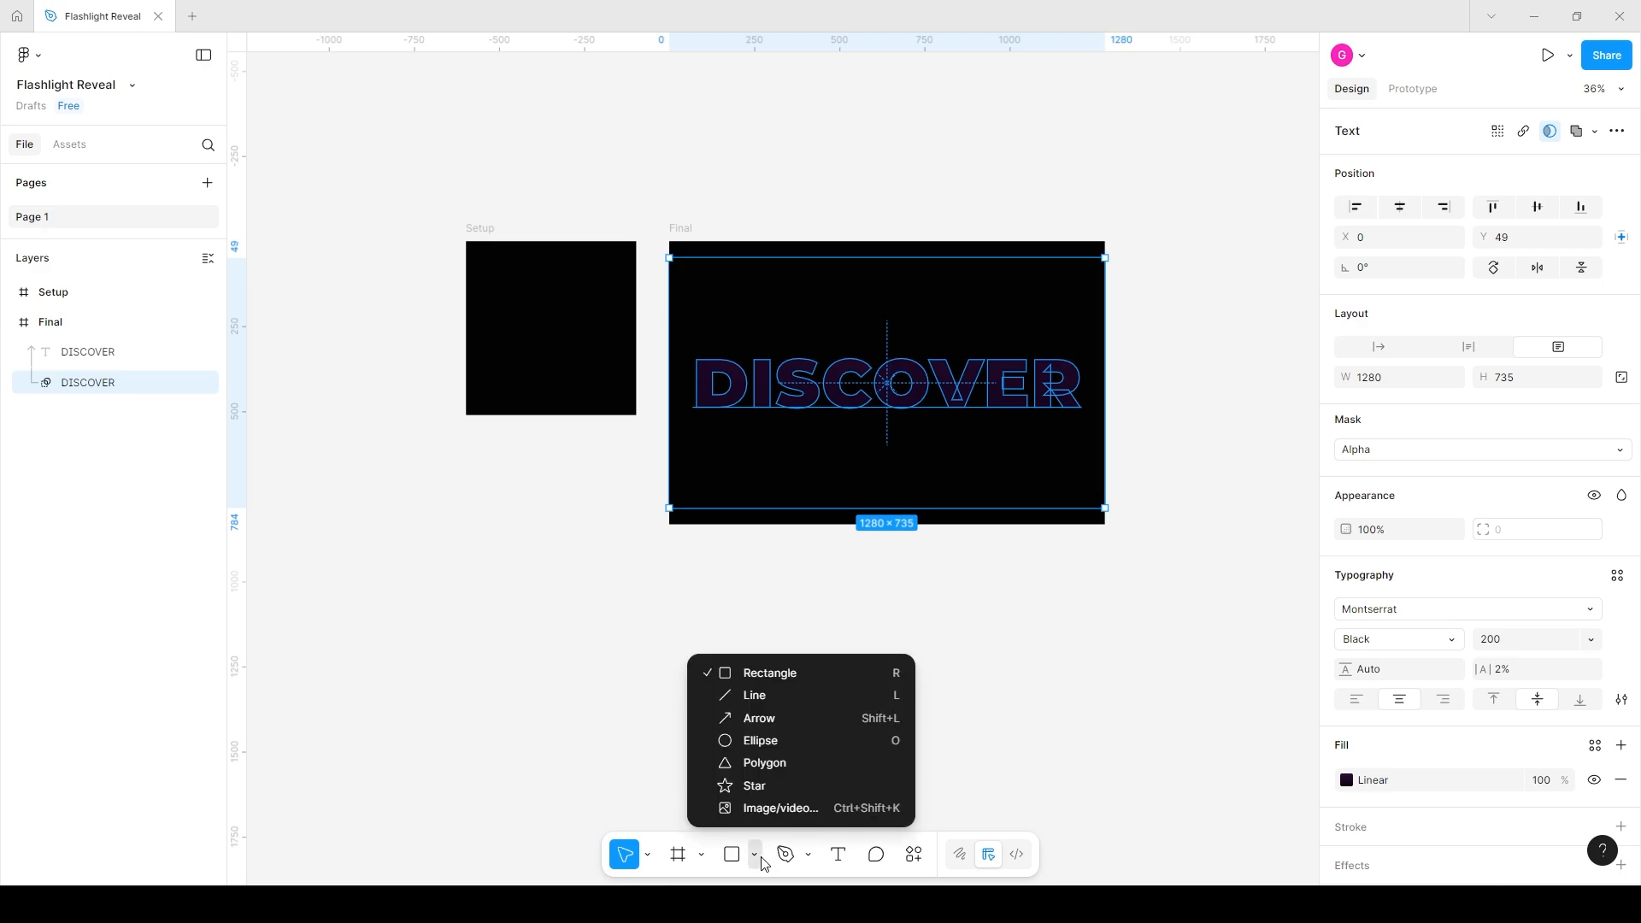
click(756, 740)
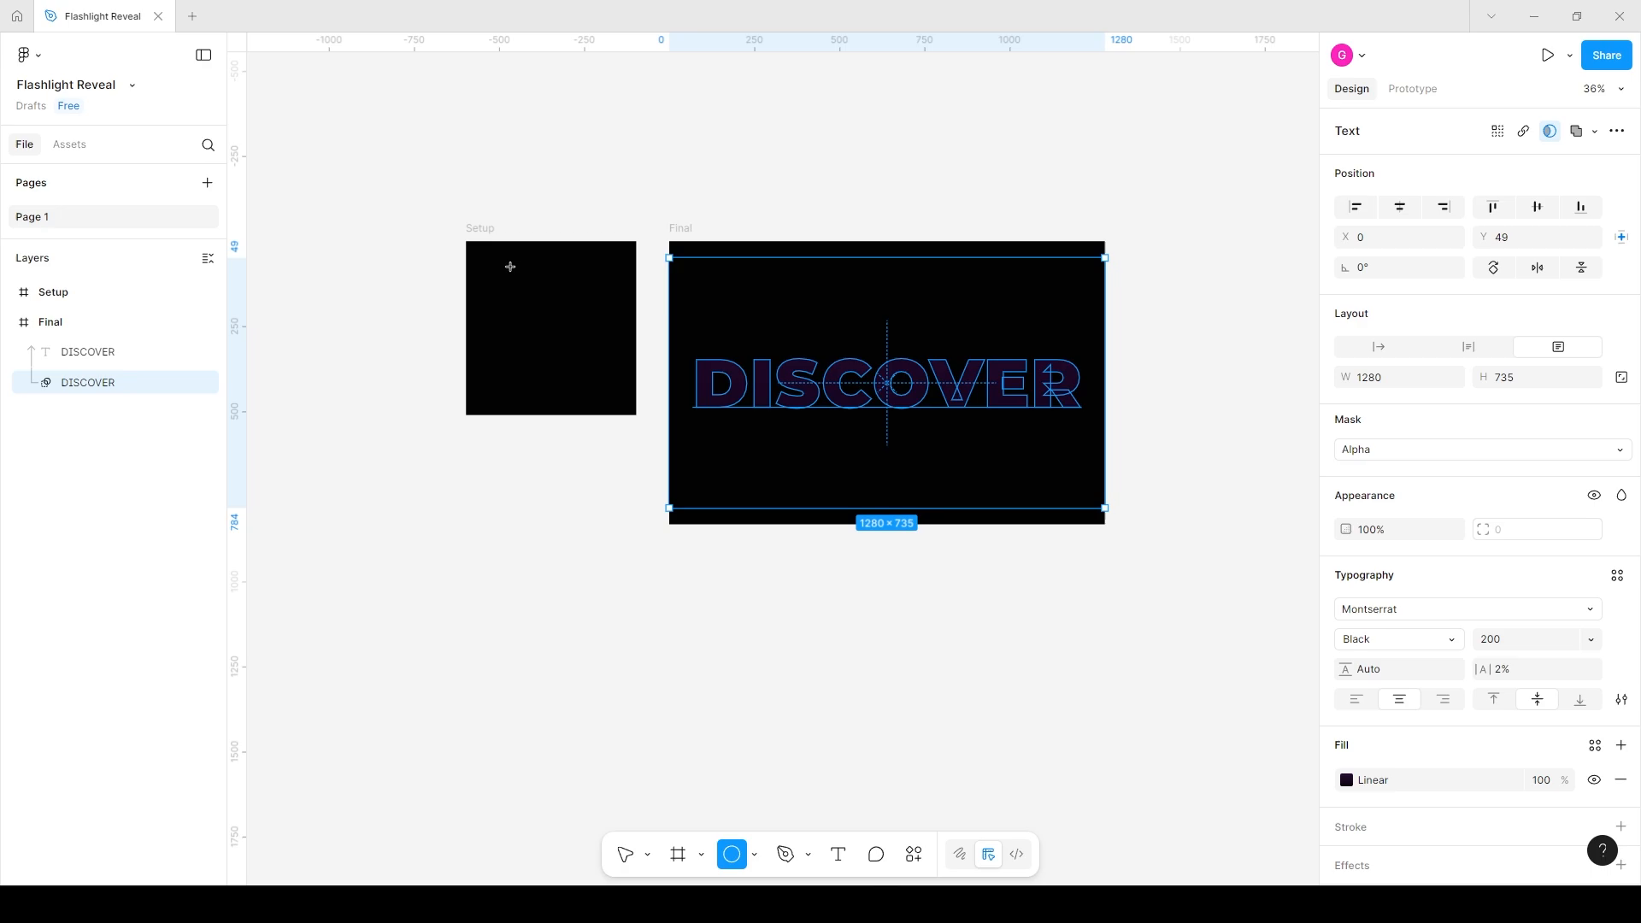
drag(480, 254, 508, 282)
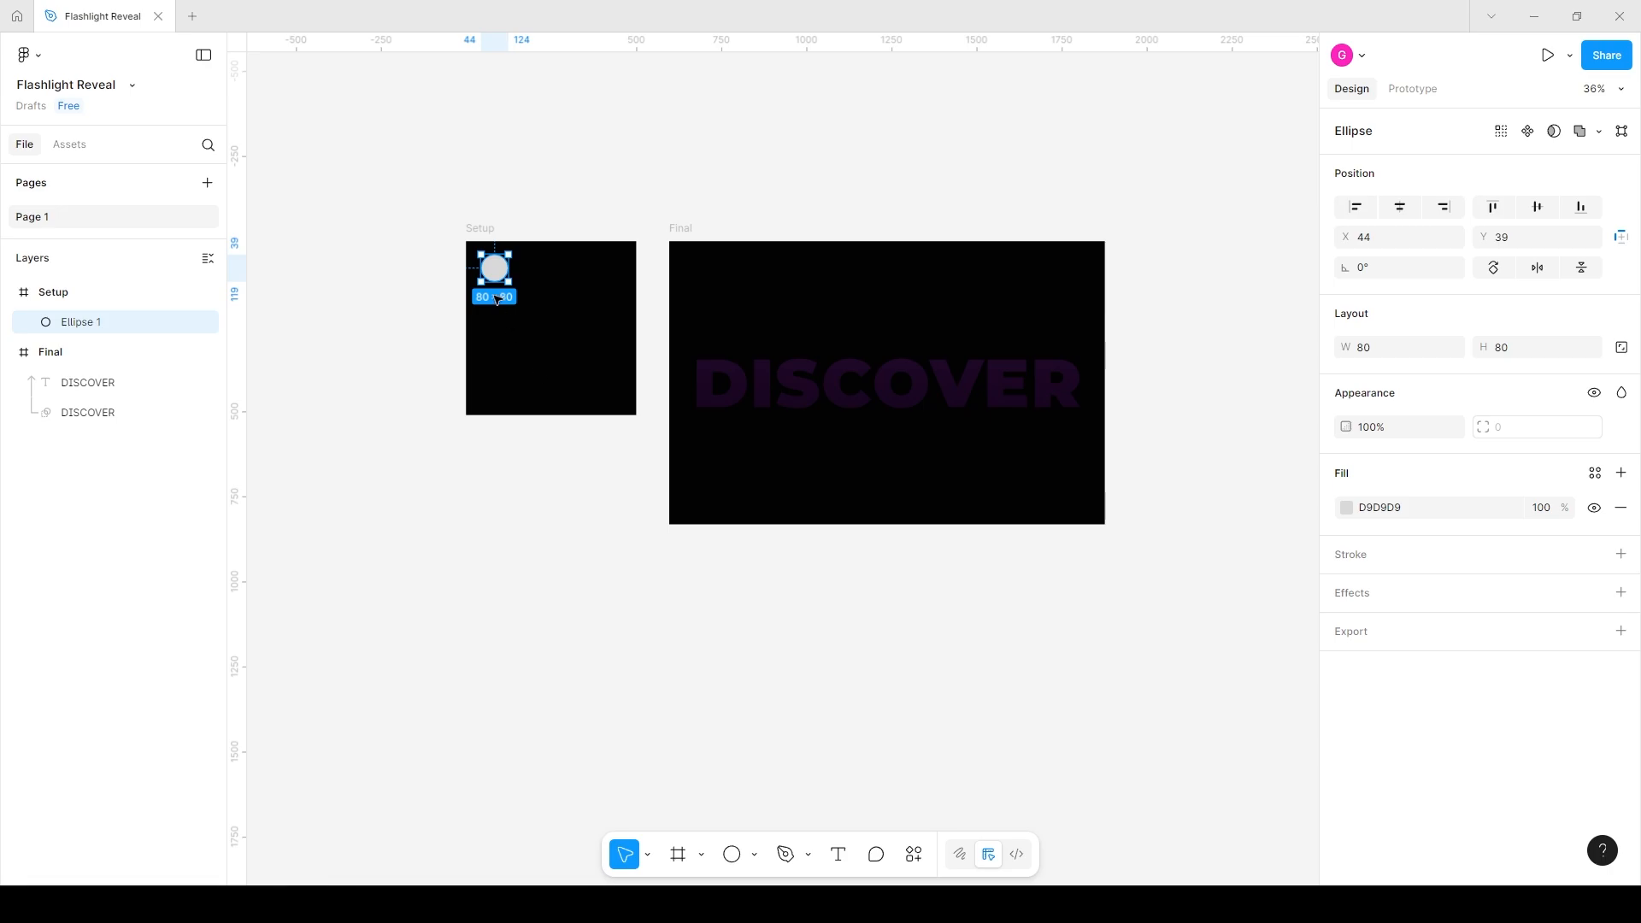
- Duplicate the circle straight below the original in the Setup frame and combine both circles into a component set
ctrl+scroll(505, 291, up, 5)
ctrl+scroll(494, 414, up, 2)
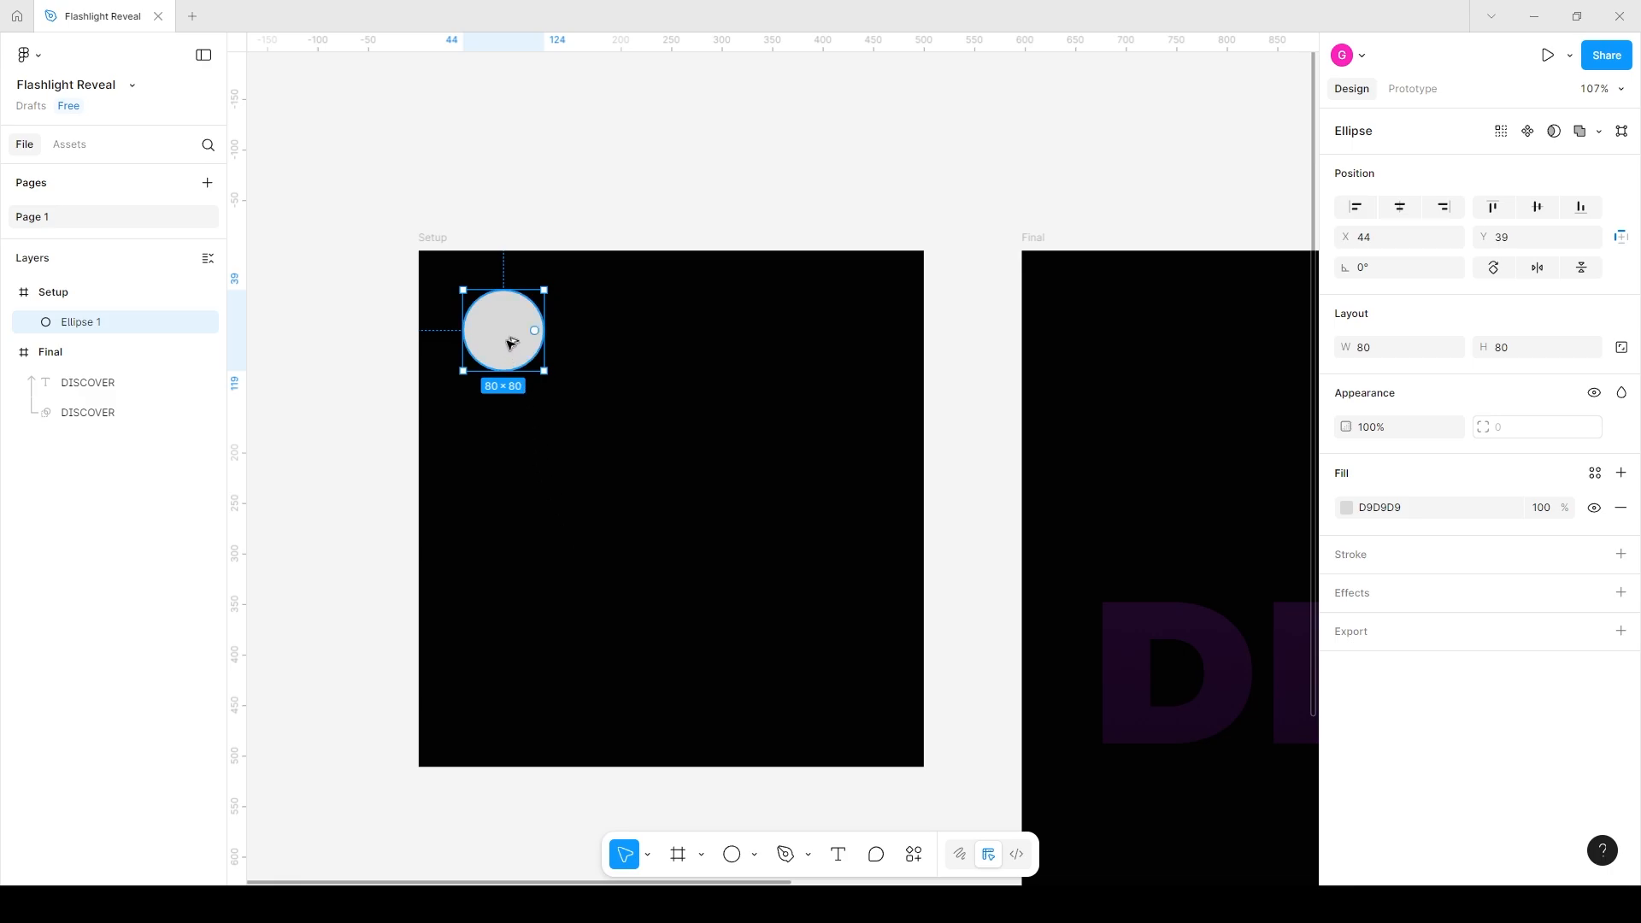
alt+drag(509, 348, 513, 505)
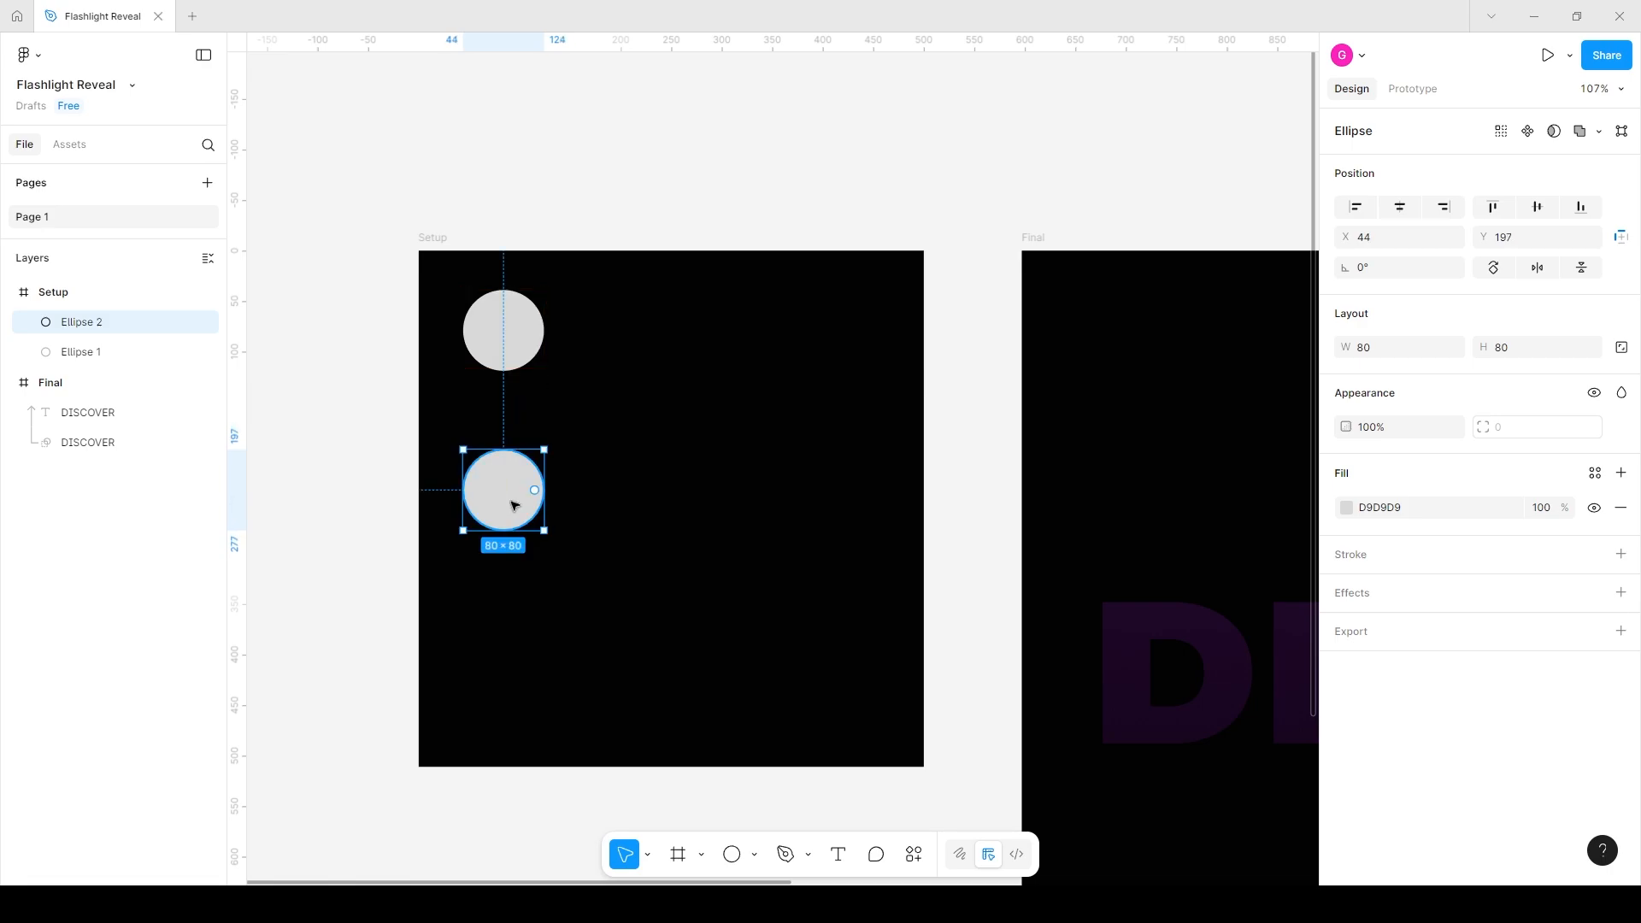
shift+click(530, 351)
click(1626, 132)
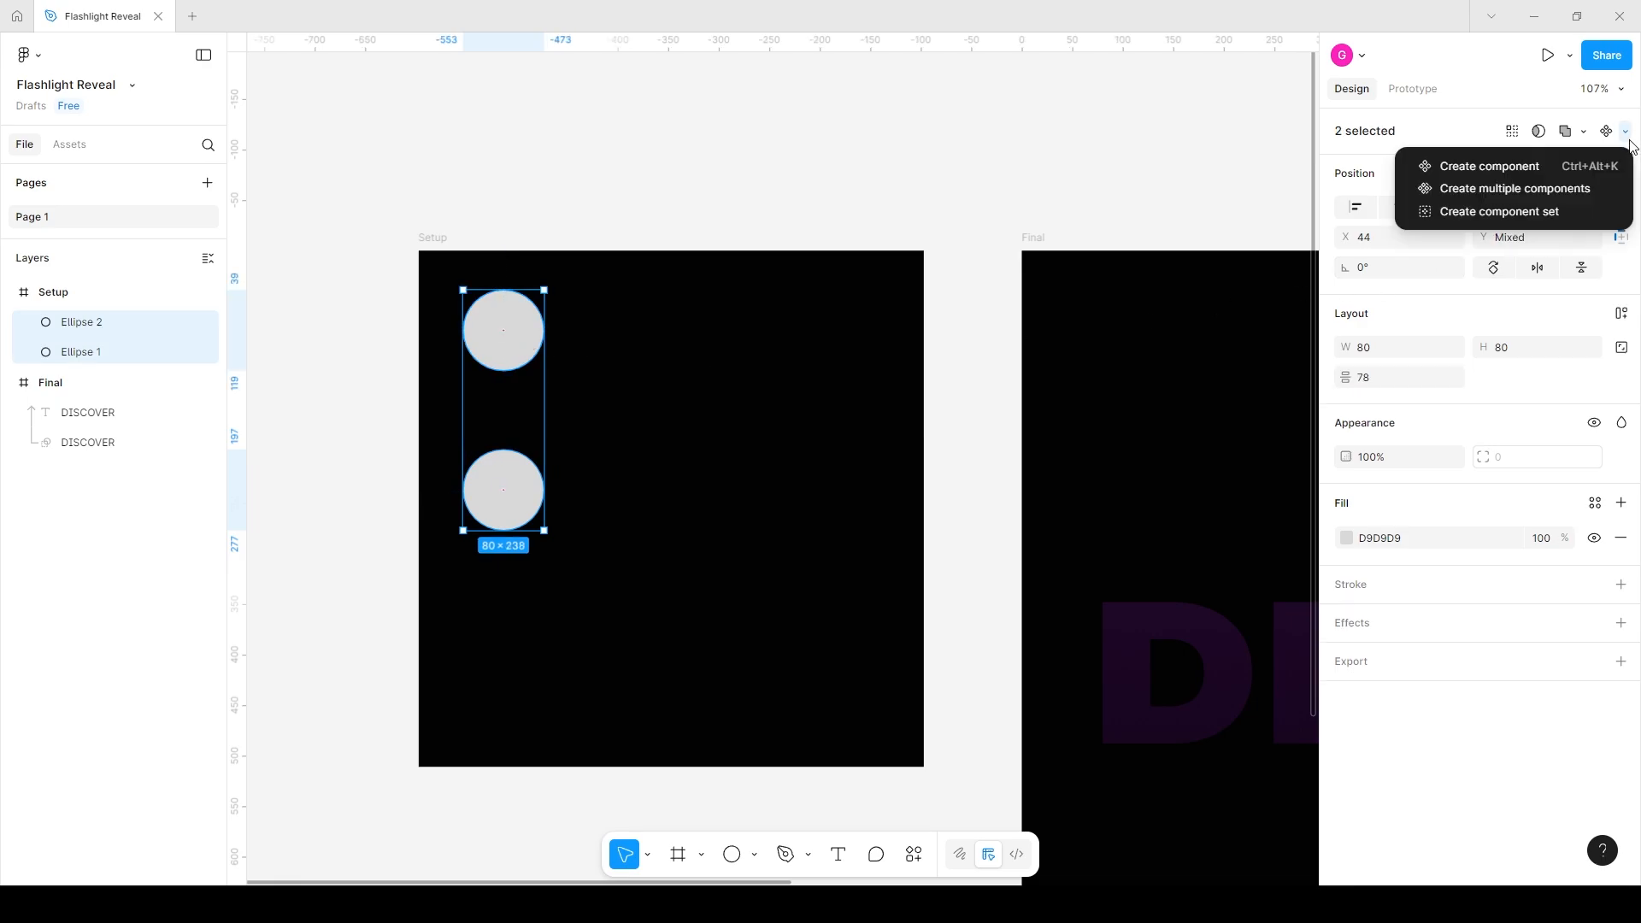
click(1571, 214)
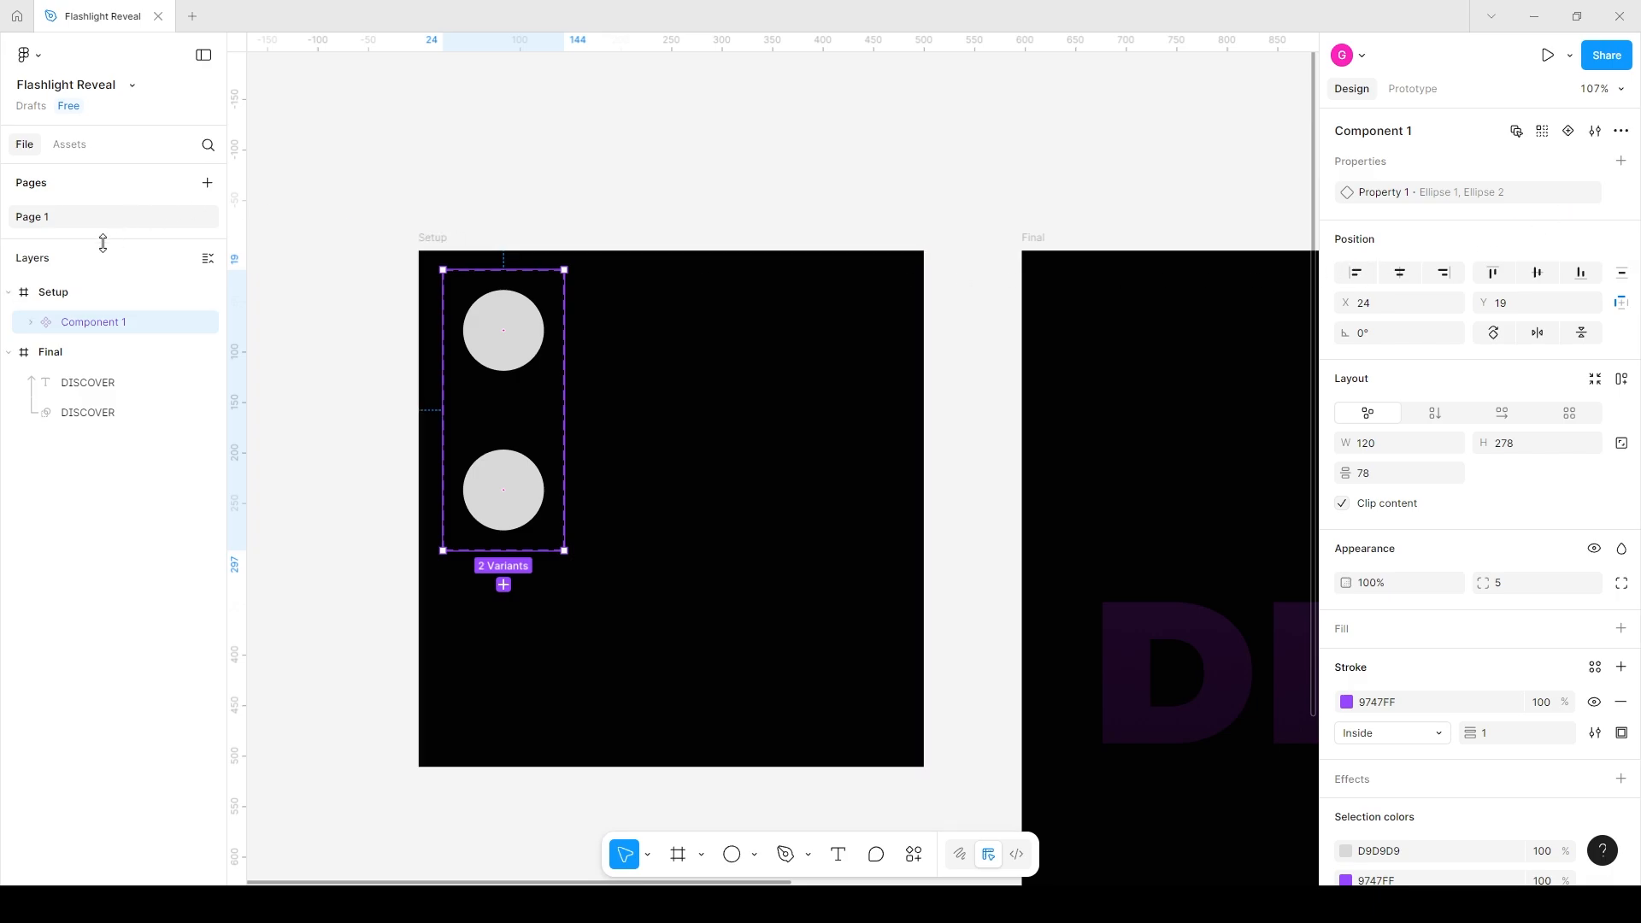
- Rename the component set as FlashlightCursor
double_click(94, 327)
text(f)
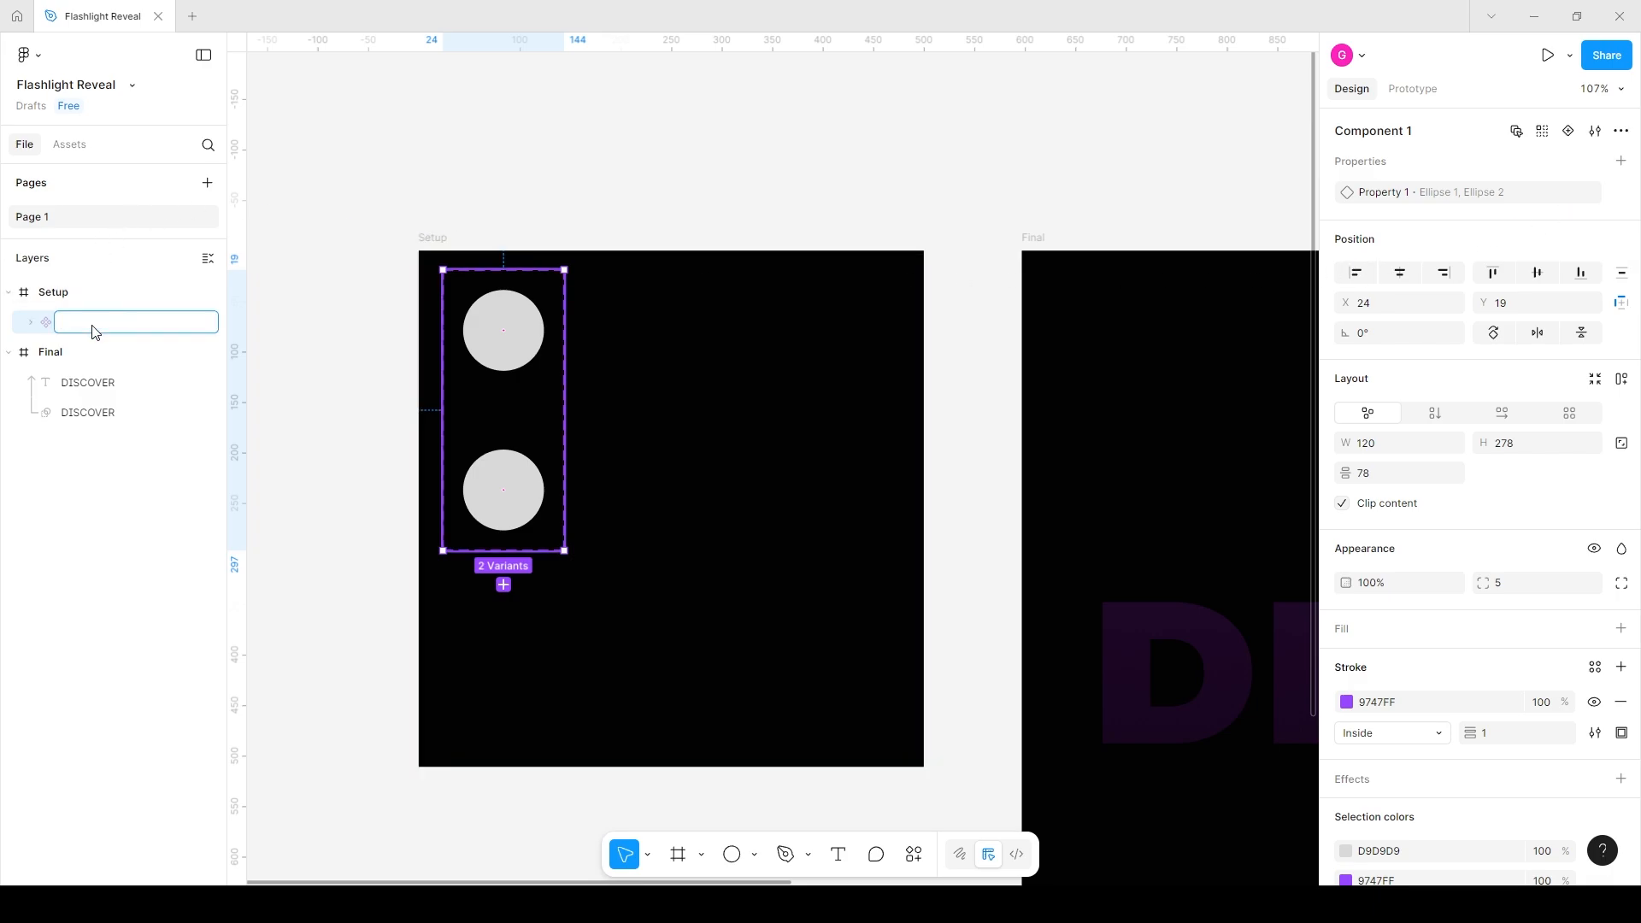
text(FlashlightCursor)
click(125, 495)
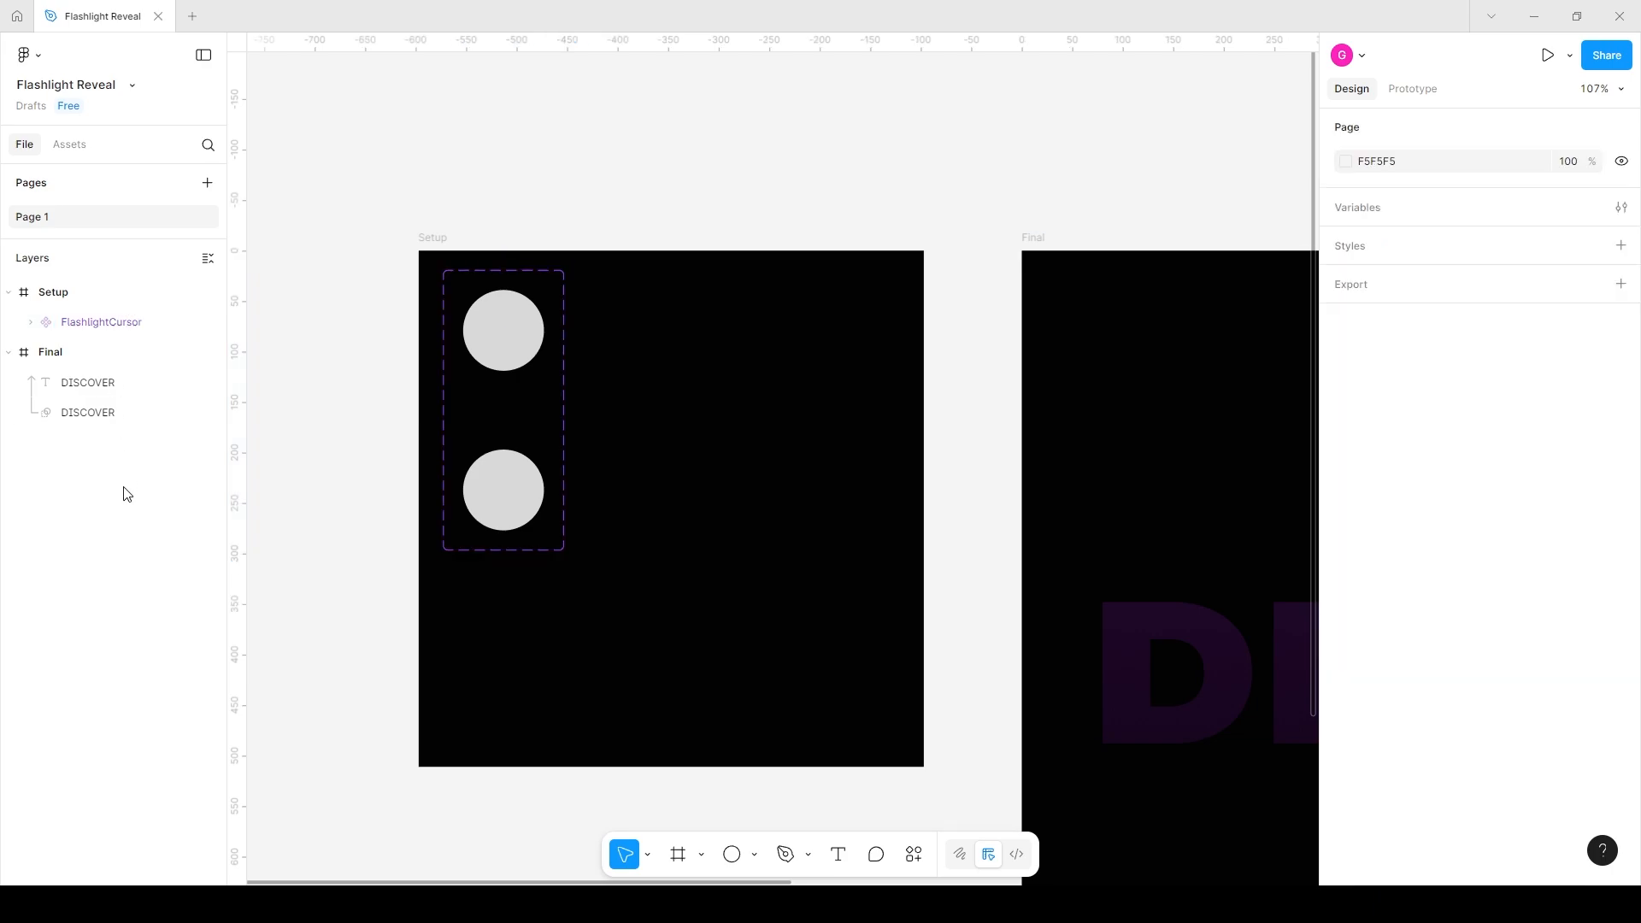
- Rename the FlashlightCursor component set's variant property as Style
click(101, 323)
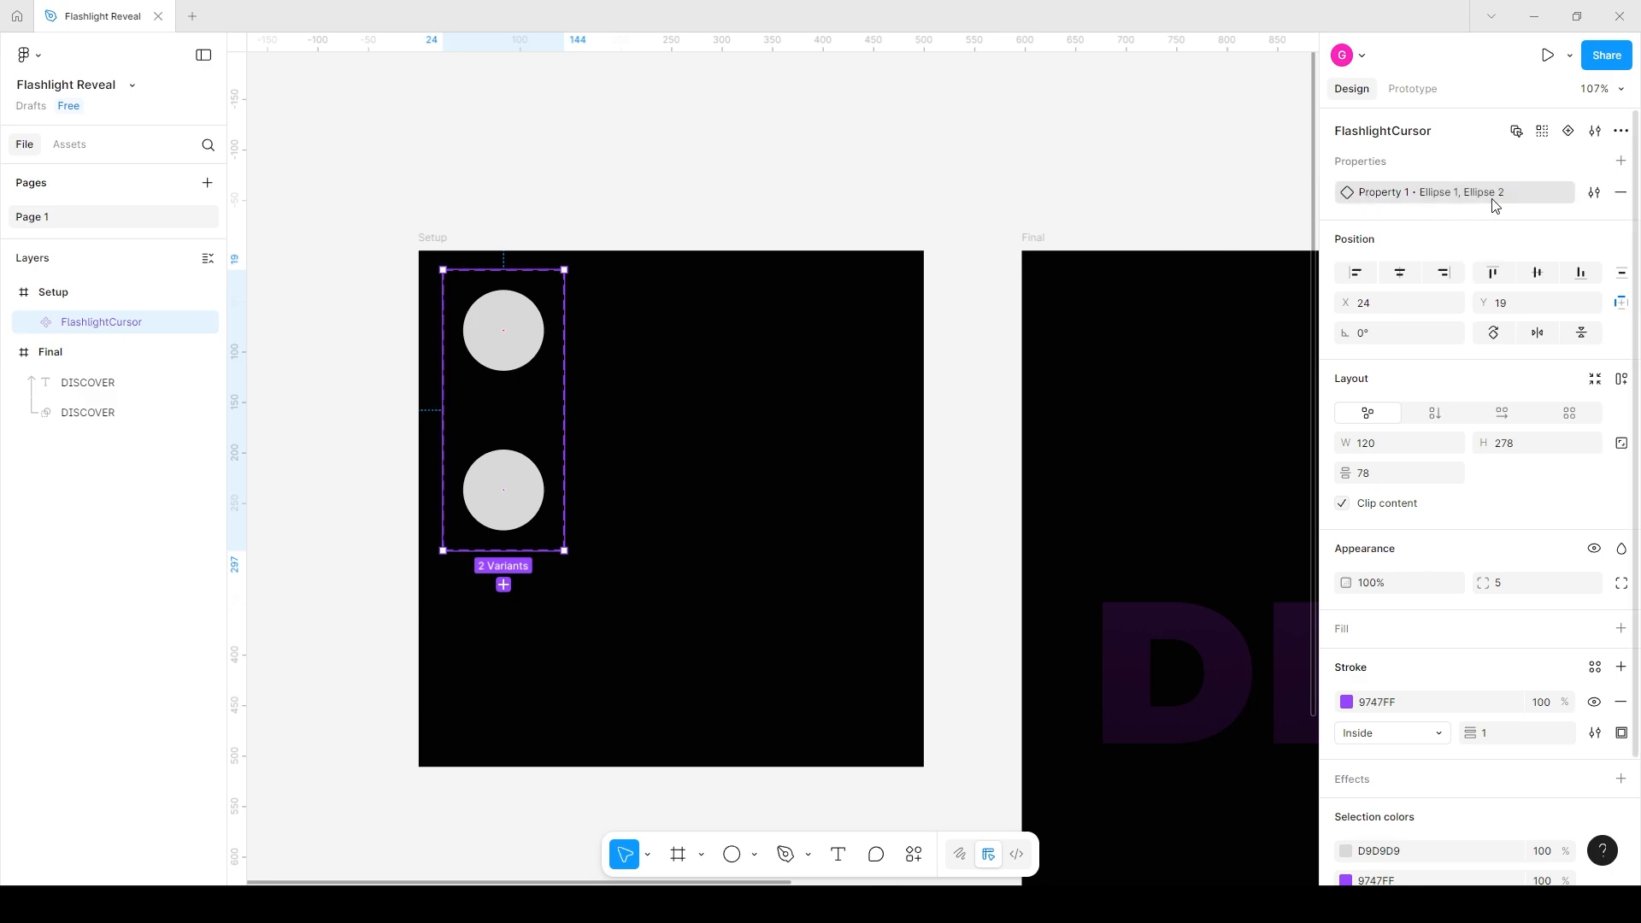
double_click(1382, 196)
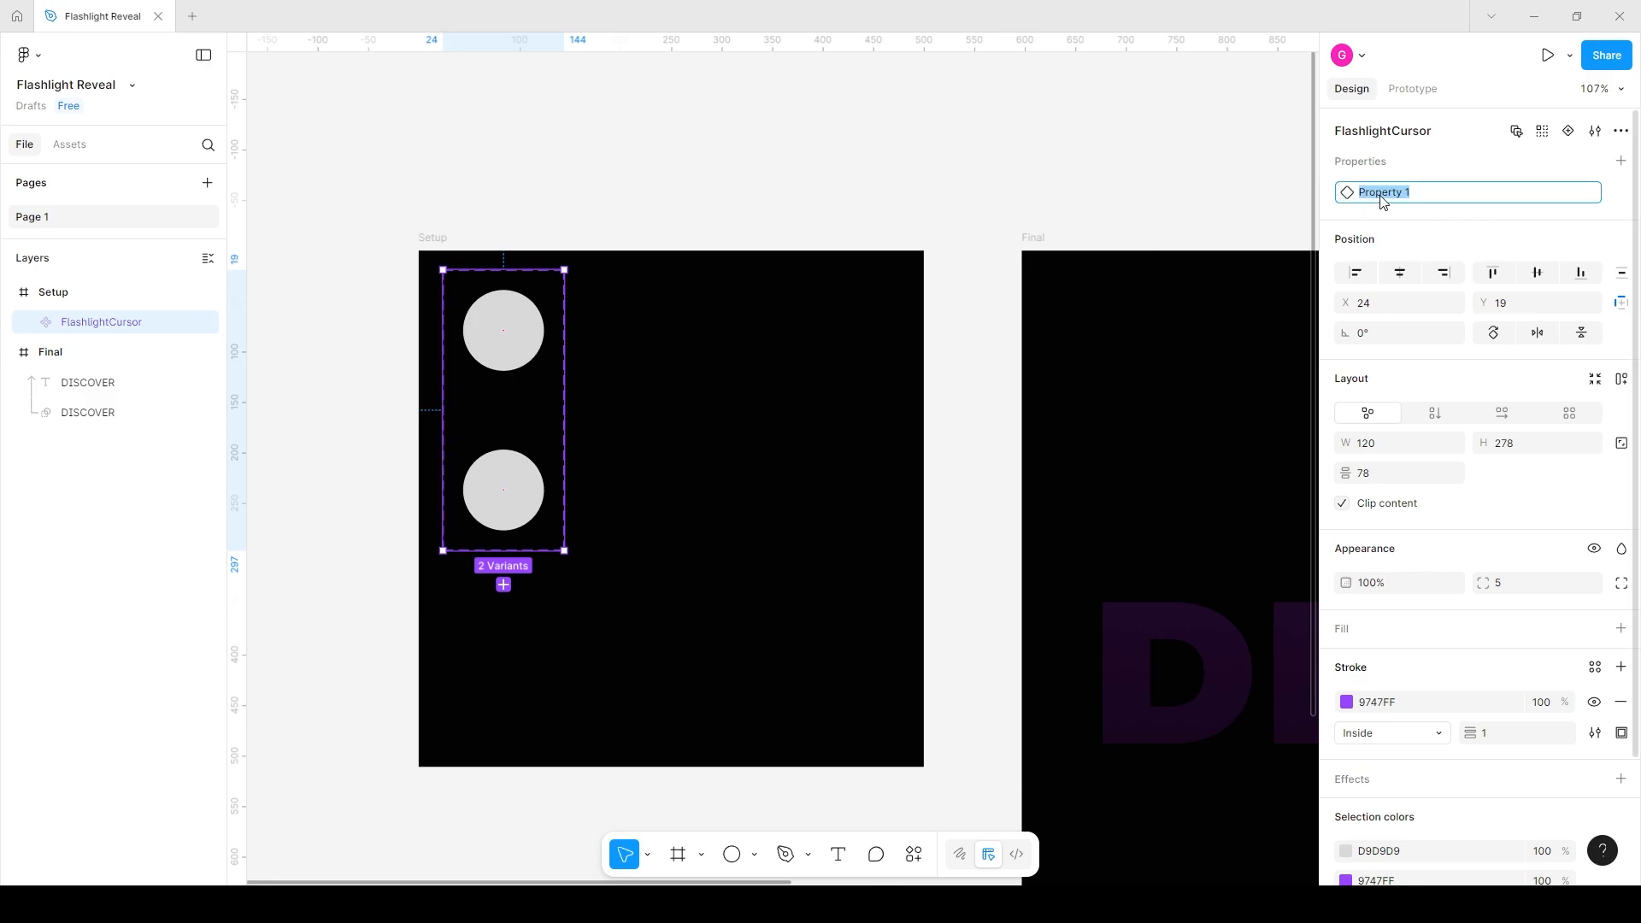
text(State)
click(1252, 195)
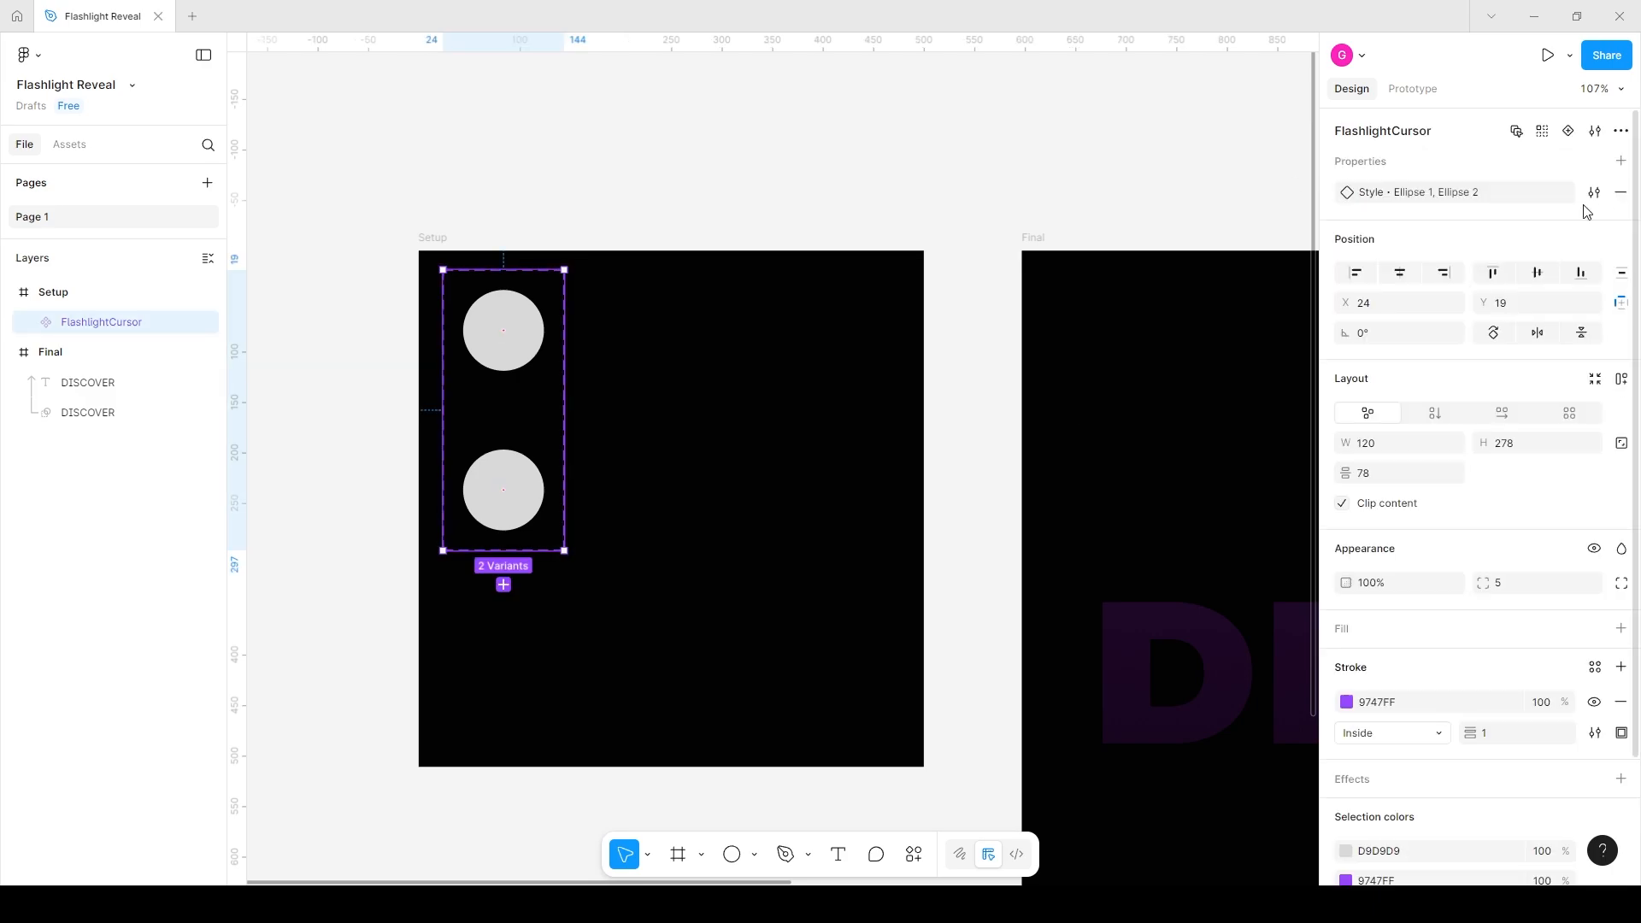
- Rename the Style property values Ellipse 1 and Ellipse 2 as Transparent and Glow
click(1595, 192)
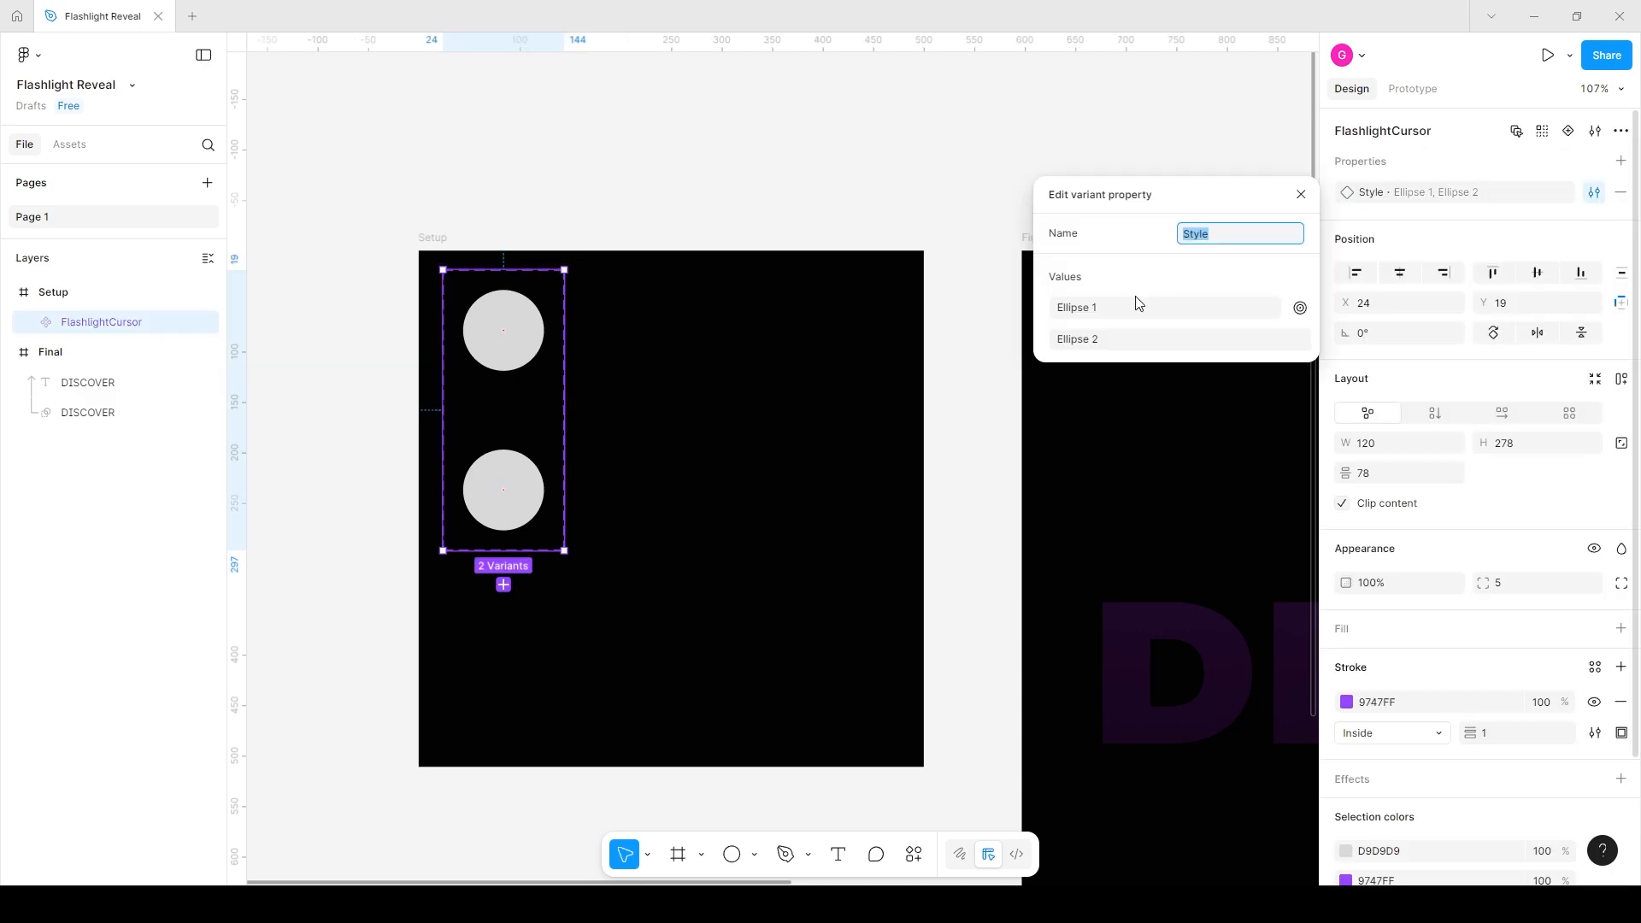
click(1136, 308)
text(Trans)
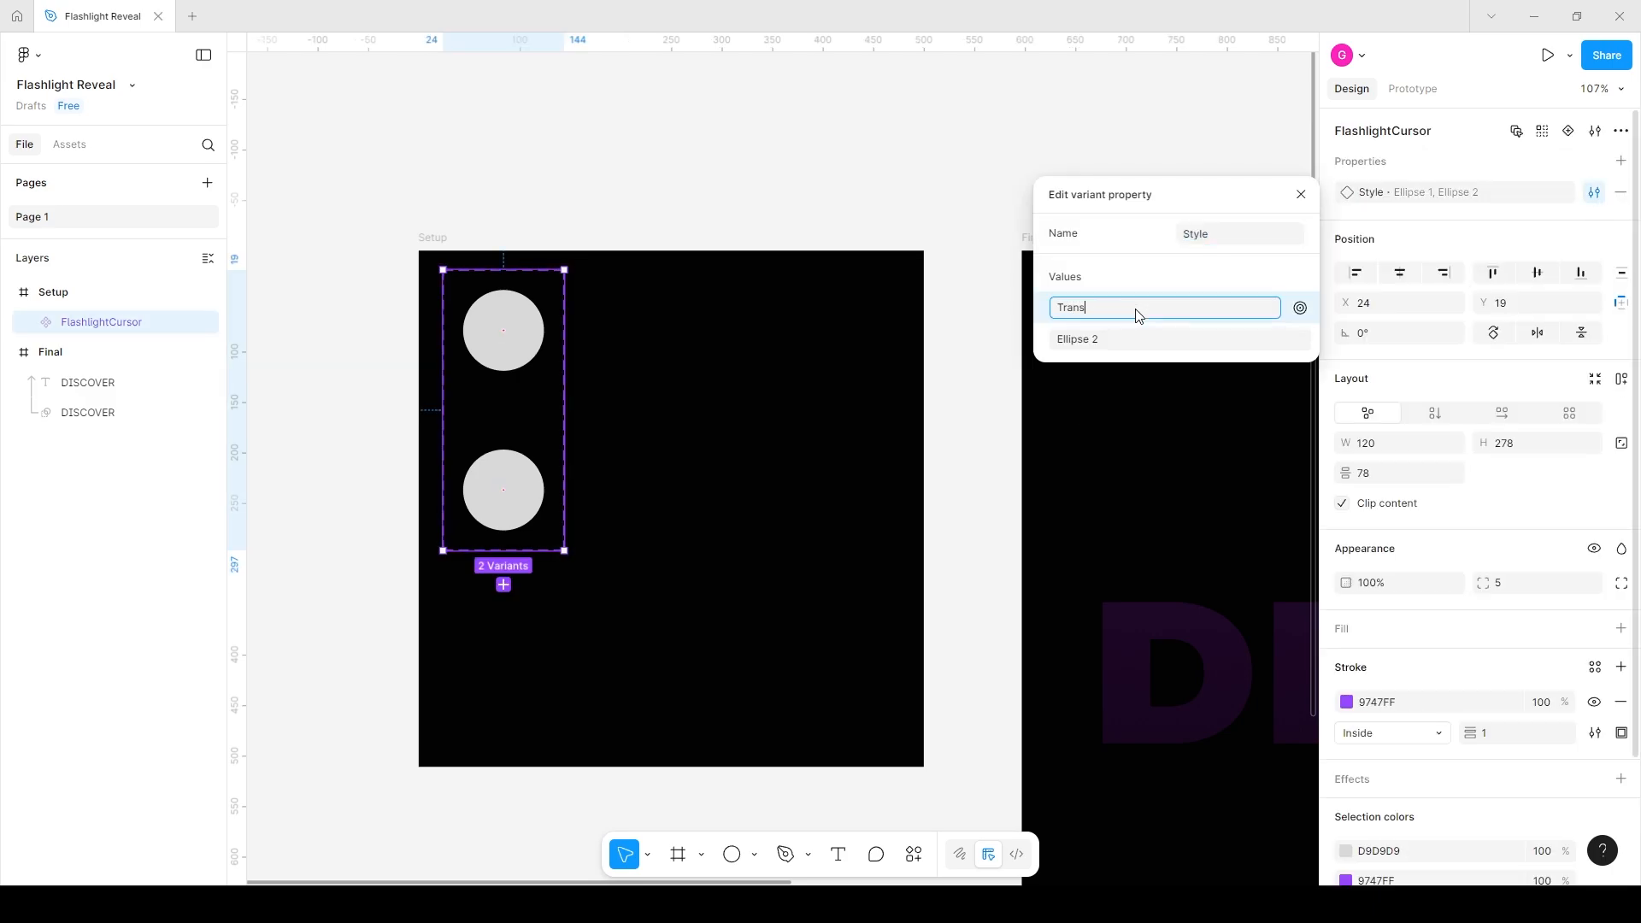
text(parent)
click(1134, 340)
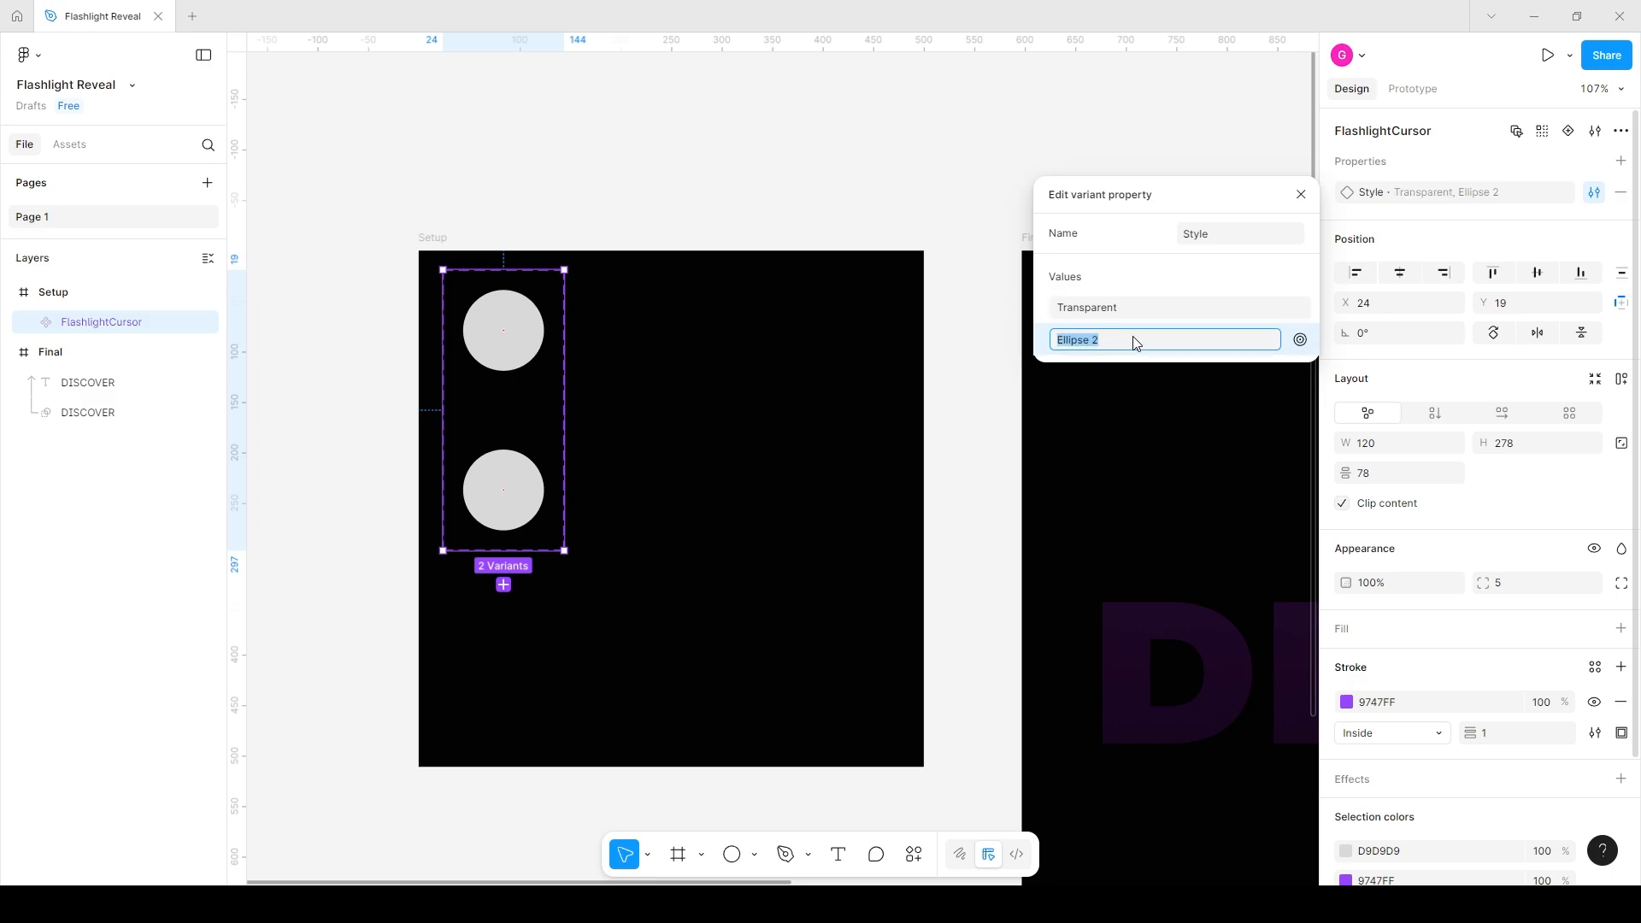
text(Glow)
click(1131, 133)
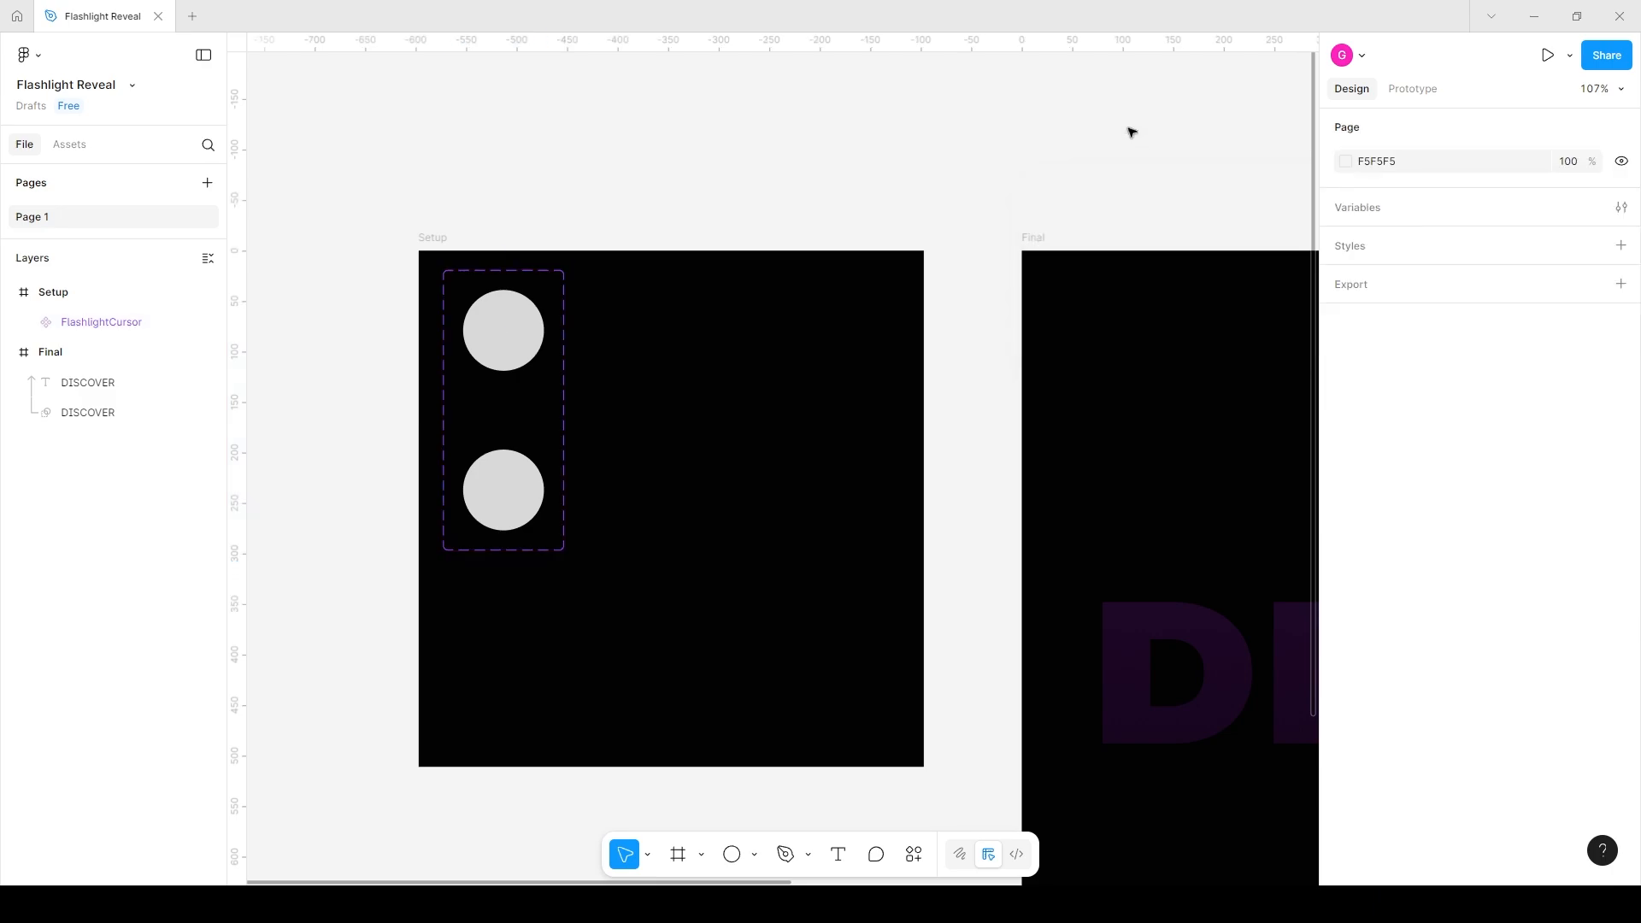
- Set the opacity of the ellipse inside the Transparent variant to 0%
click(32, 322)
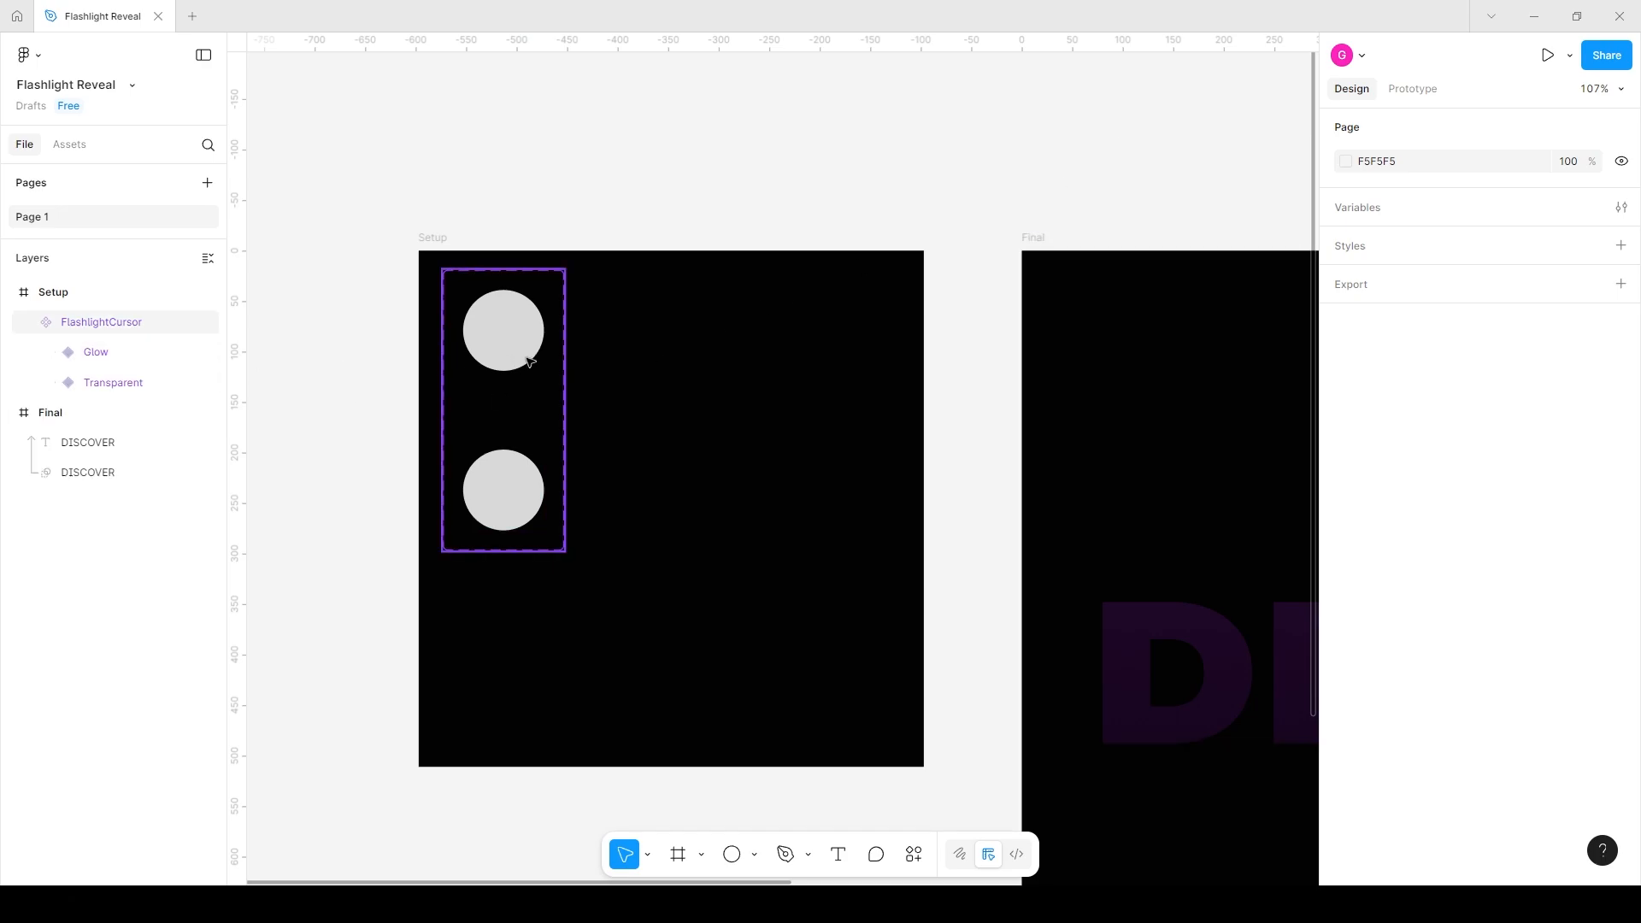
click(540, 352)
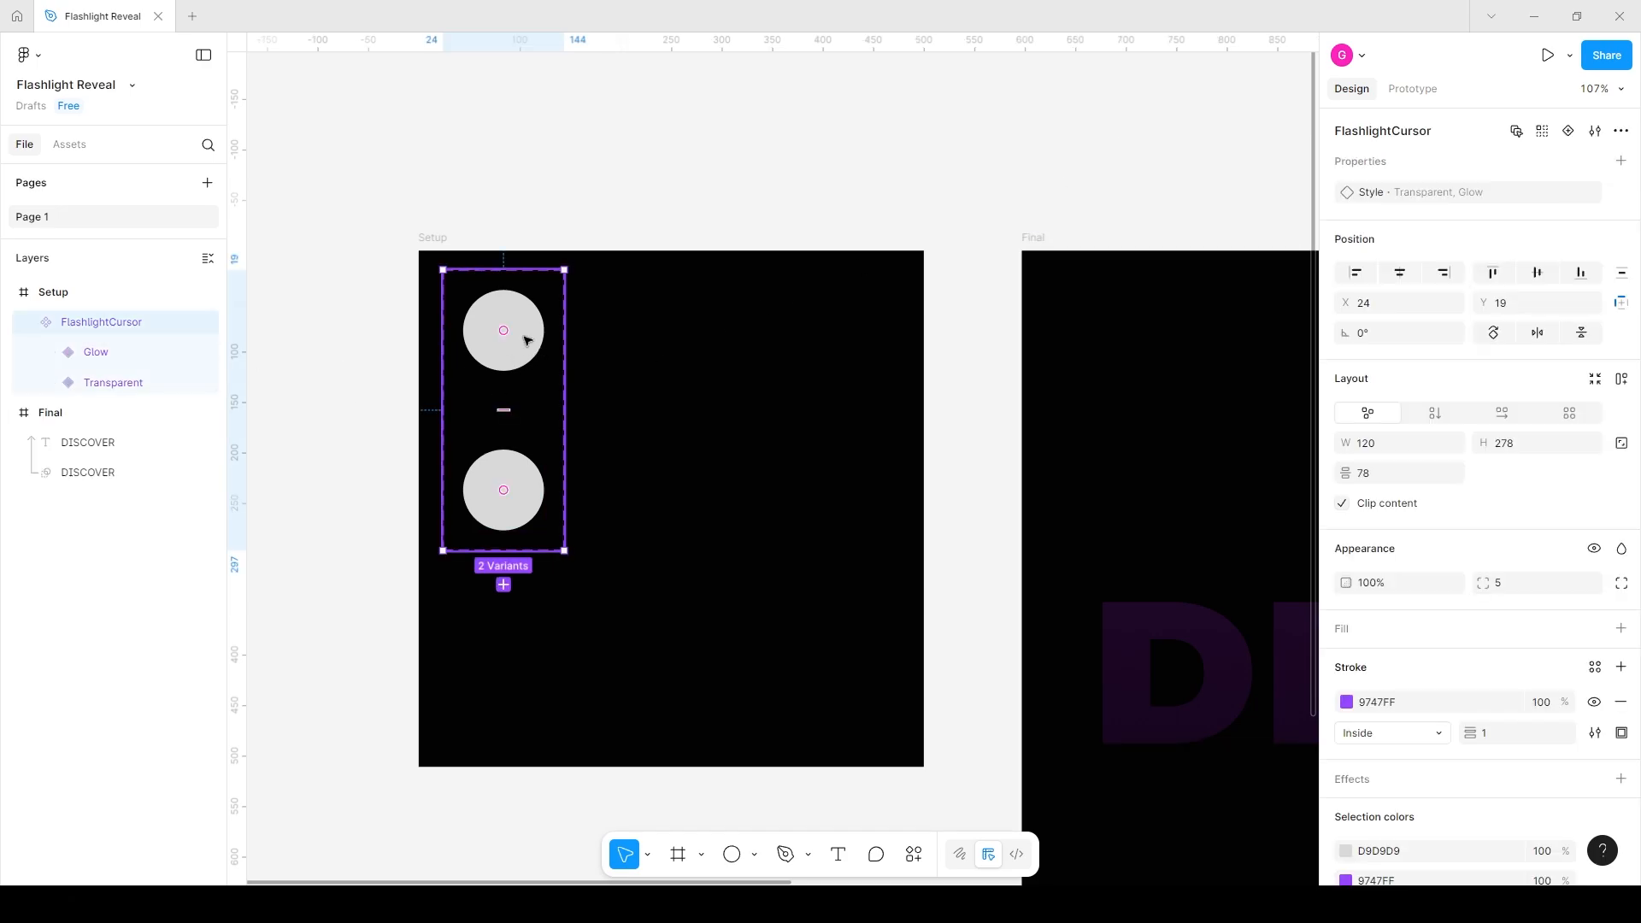
click(524, 337)
click(524, 337)
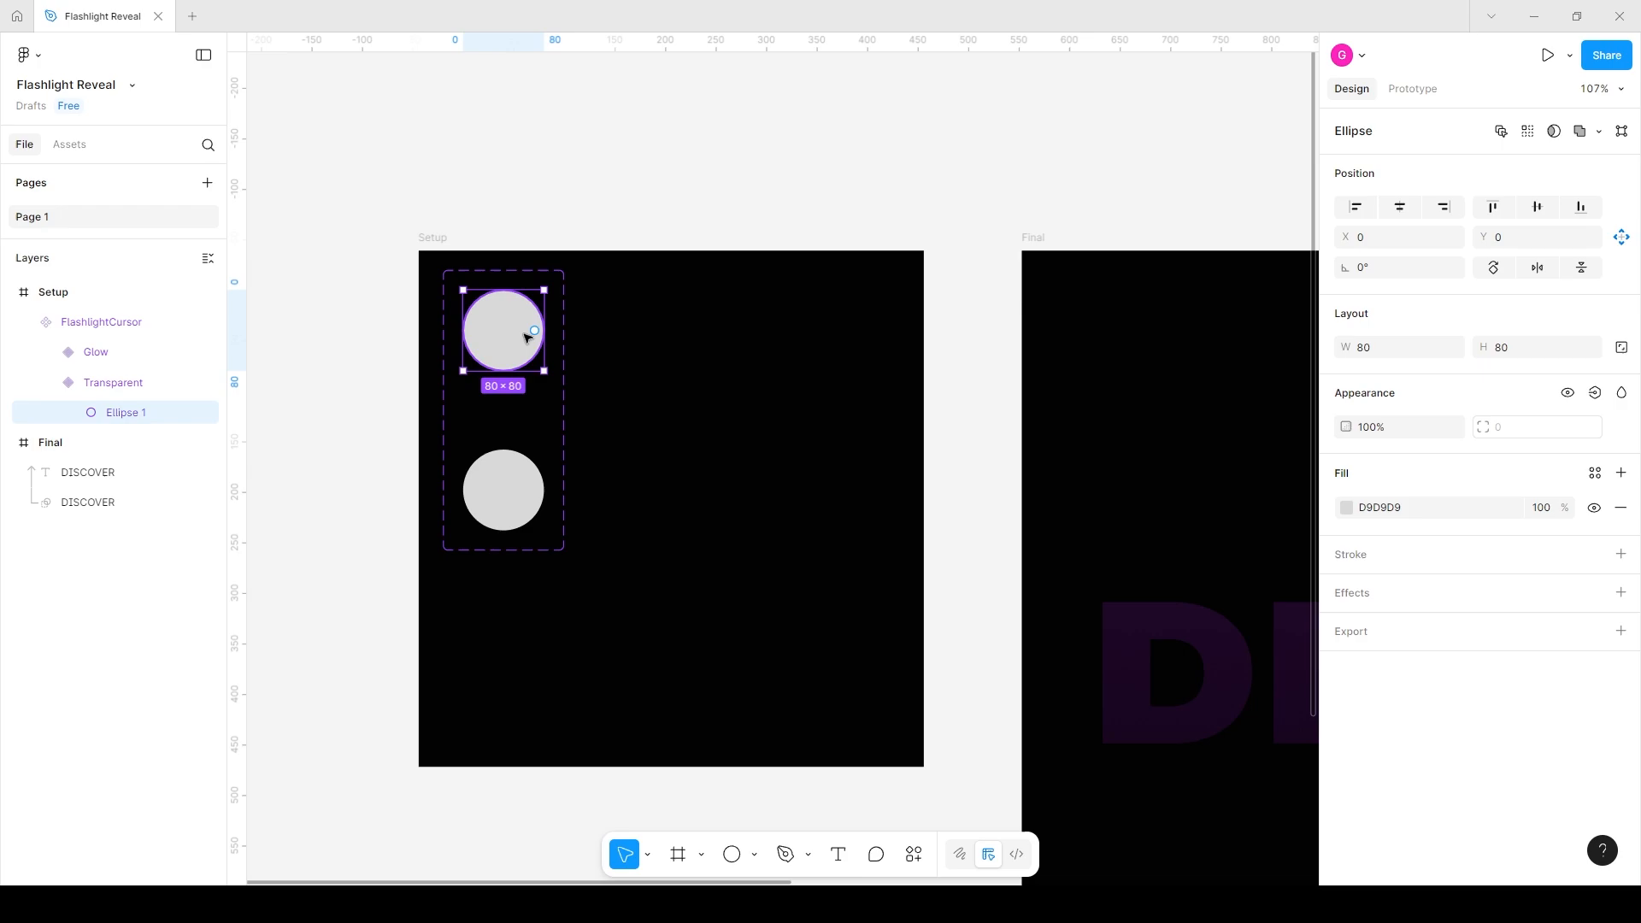
click(1395, 427)
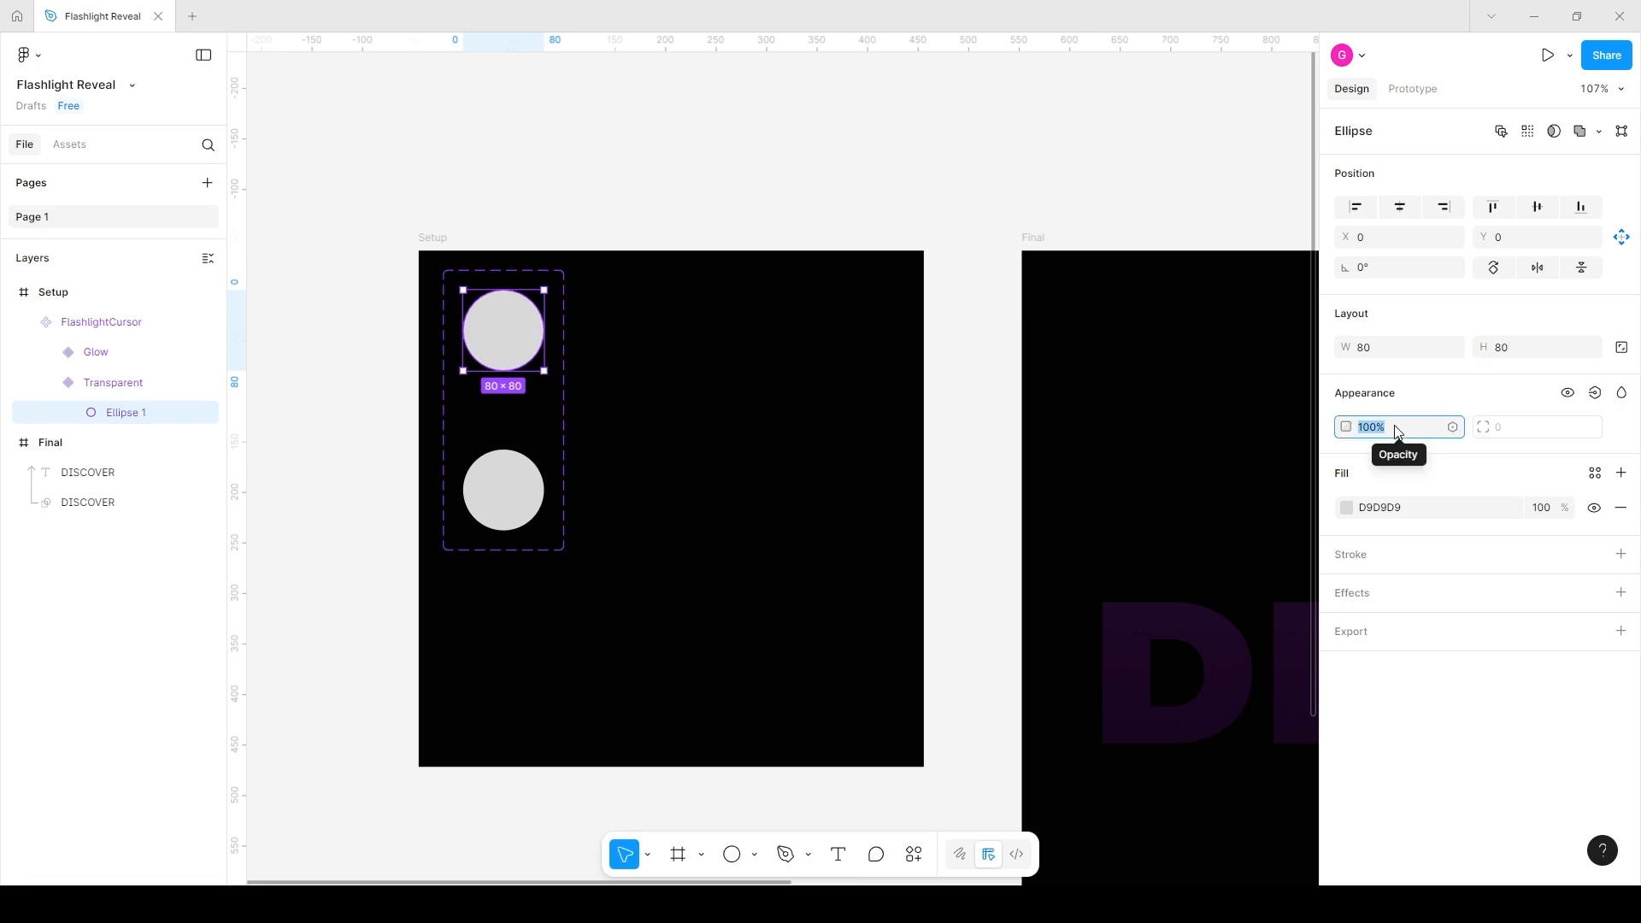
text(0)
click(936, 187)
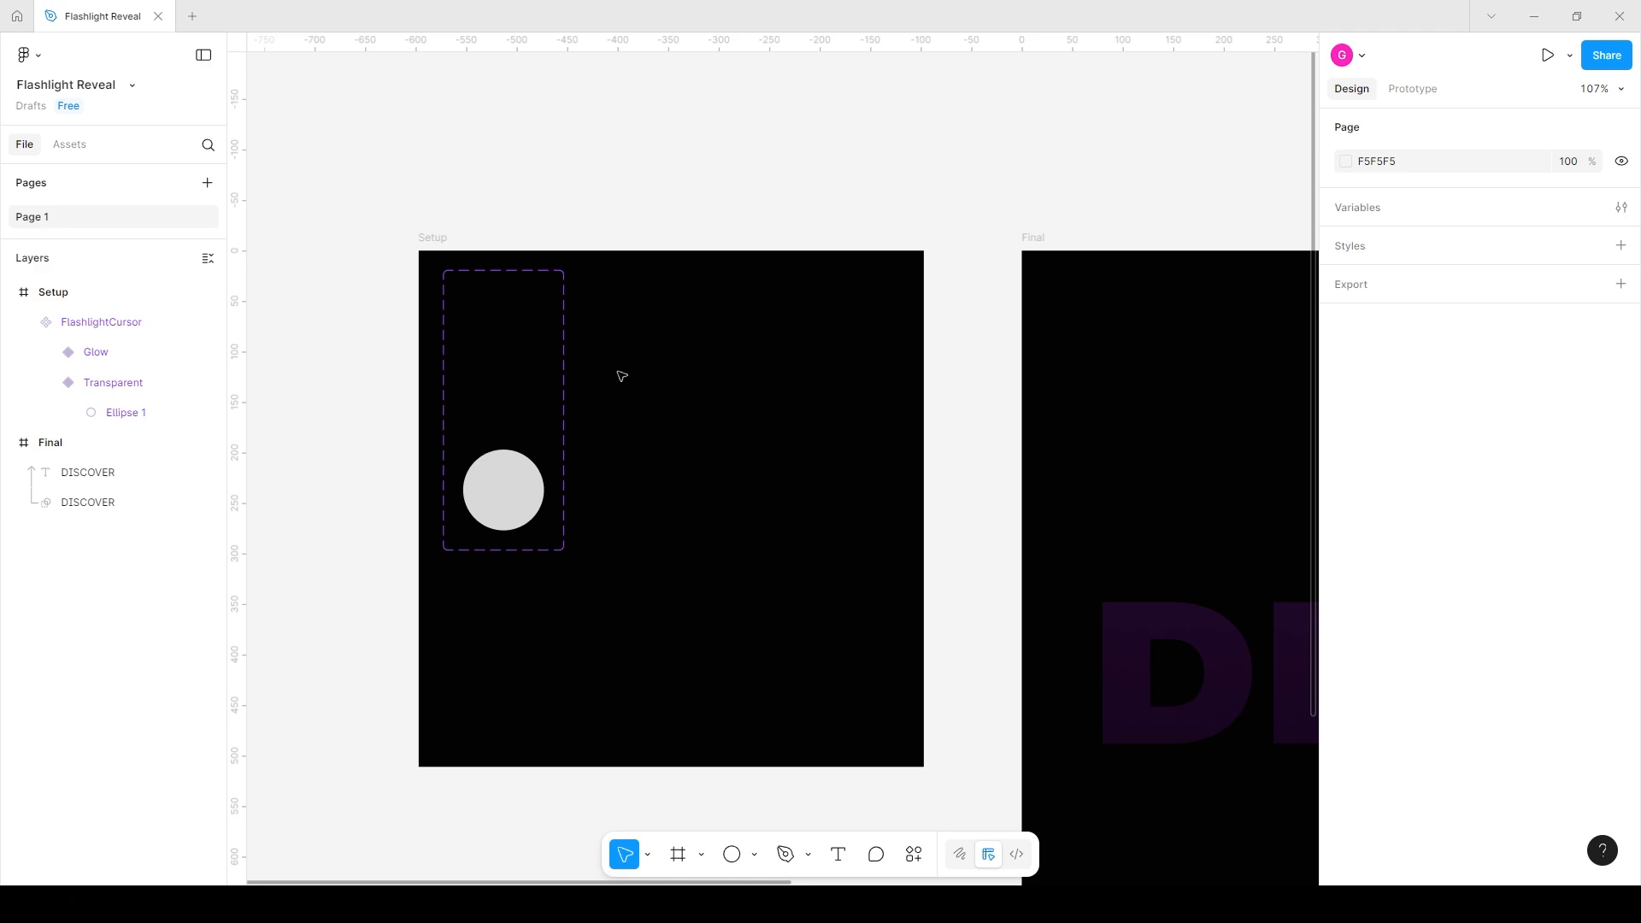
- Add a uniform layer blur of 80 to the Glow variant
click(503, 488)
click(503, 491)
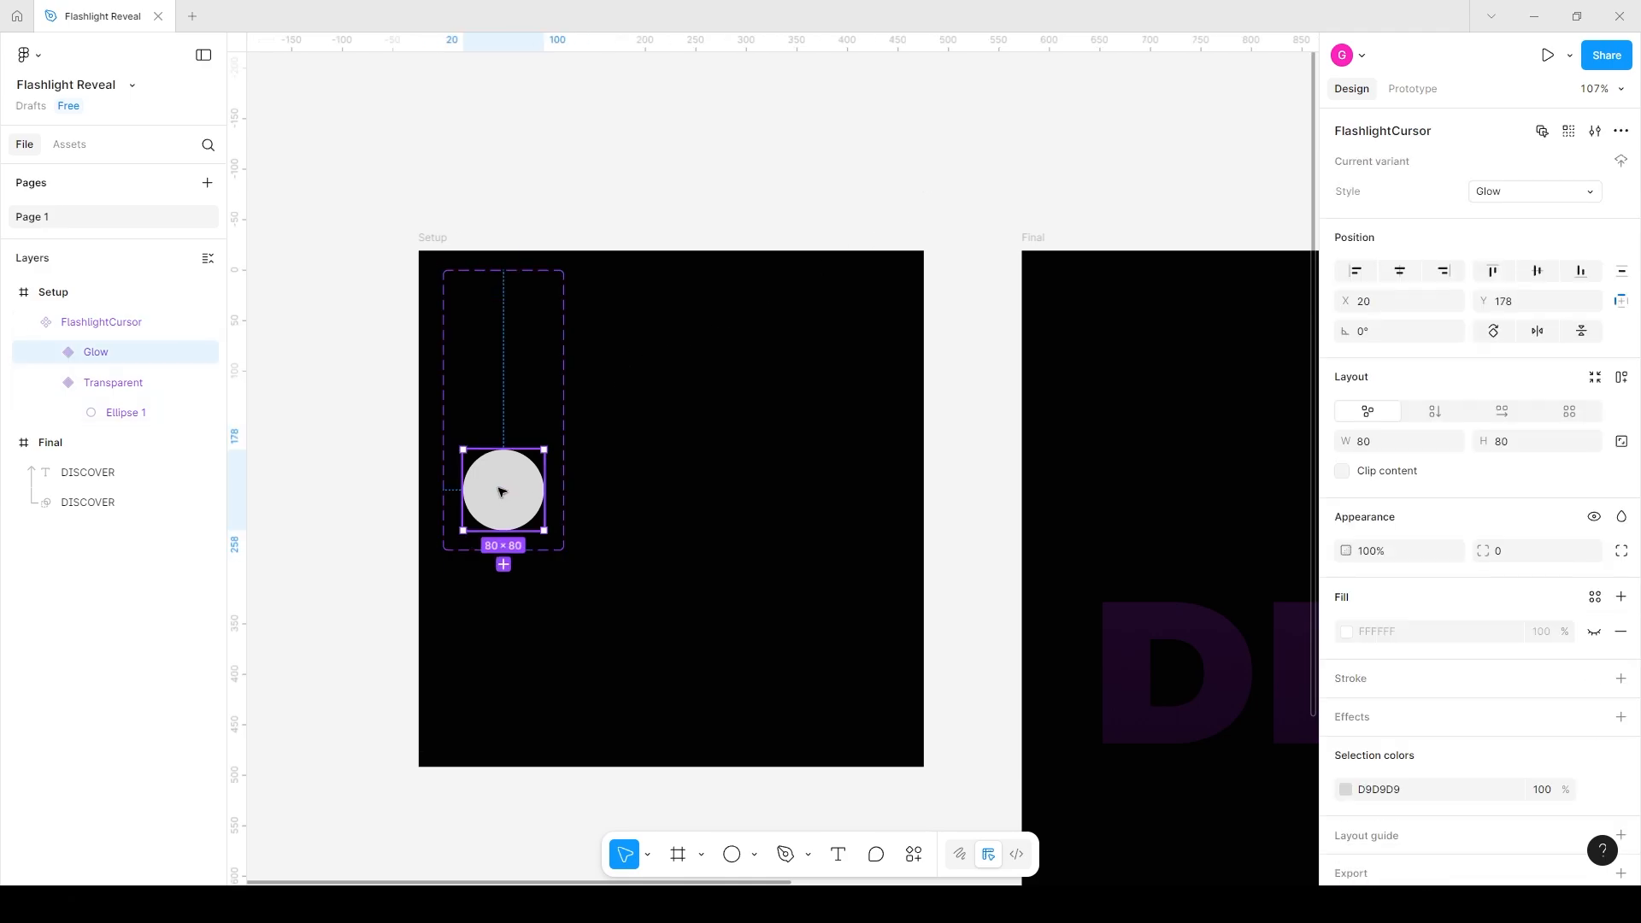
click(1620, 718)
click(1182, 636)
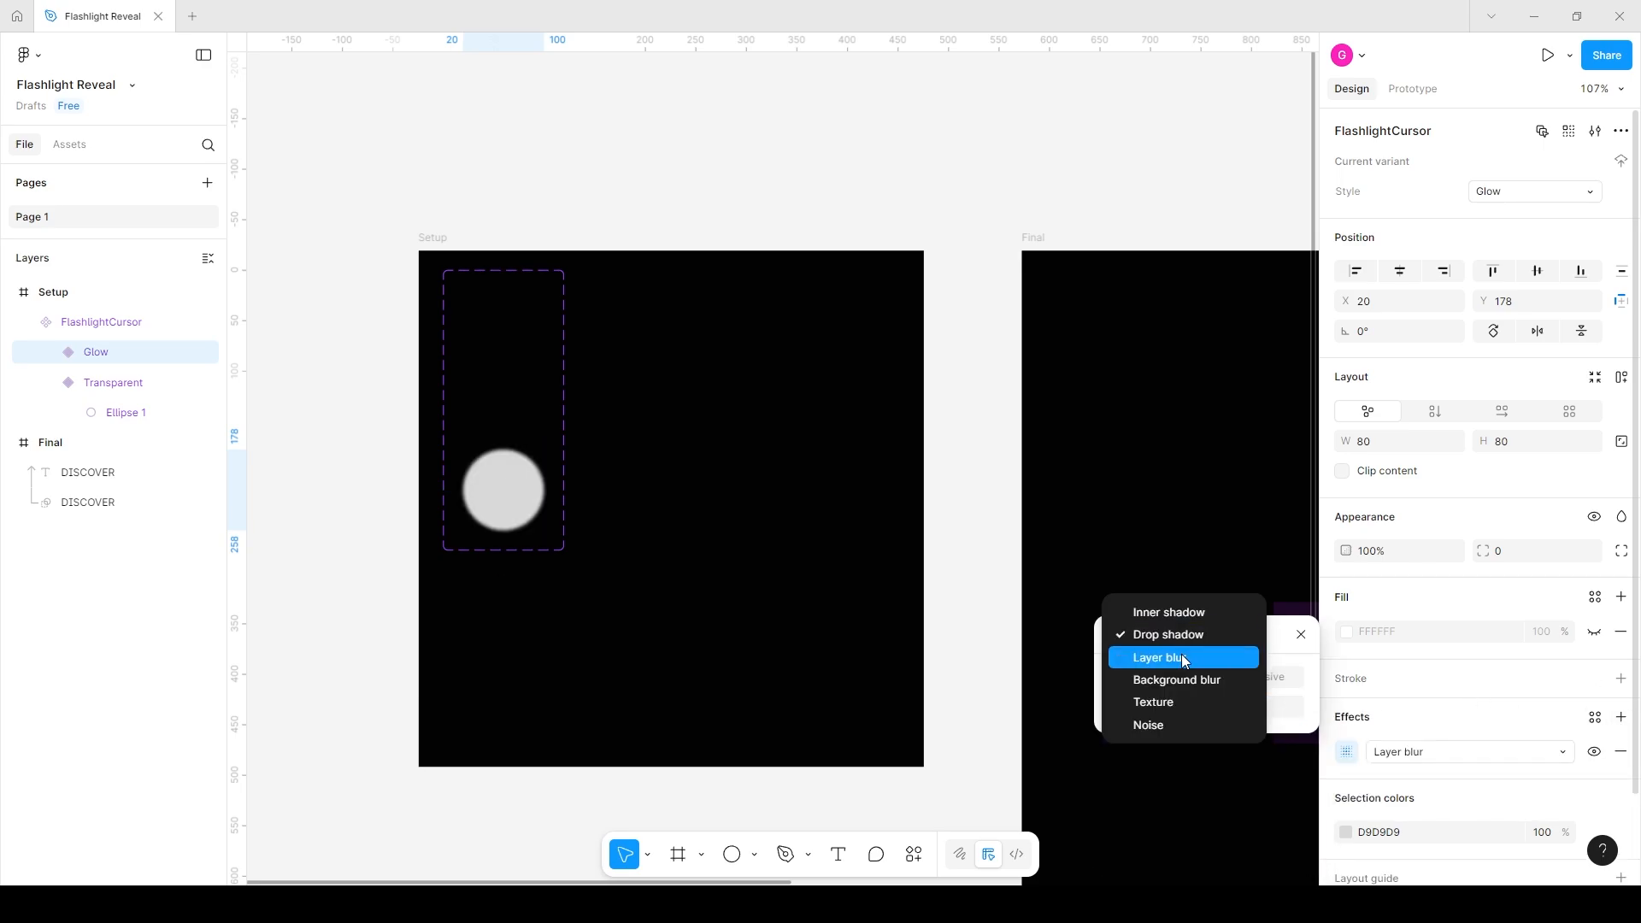
click(1181, 657)
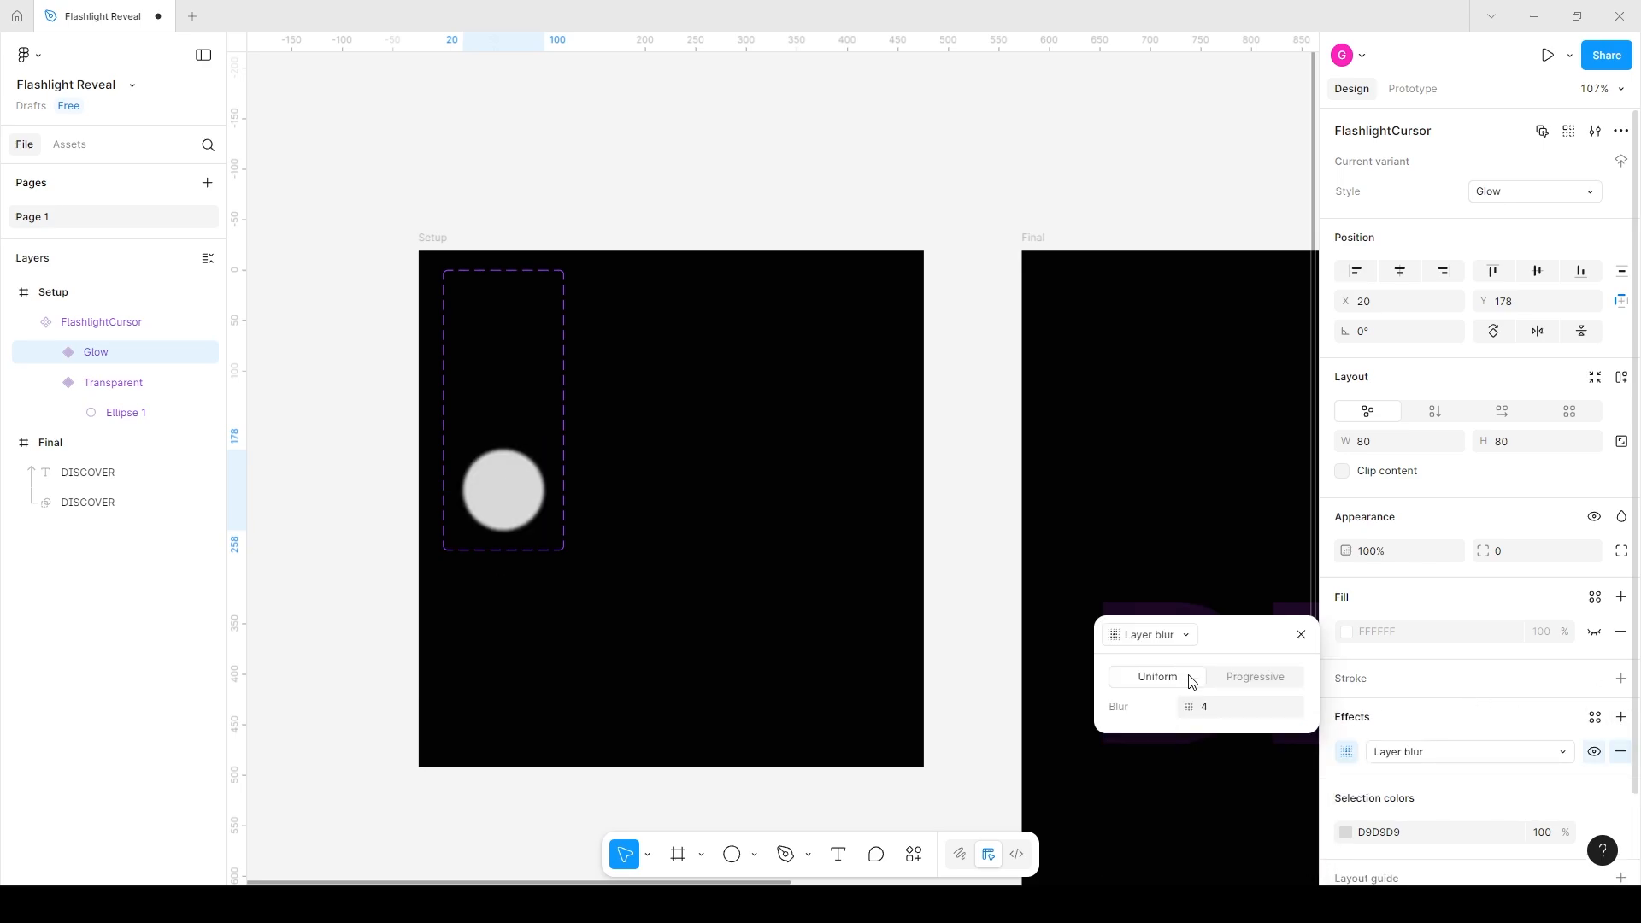
click(1217, 716)
text(8)
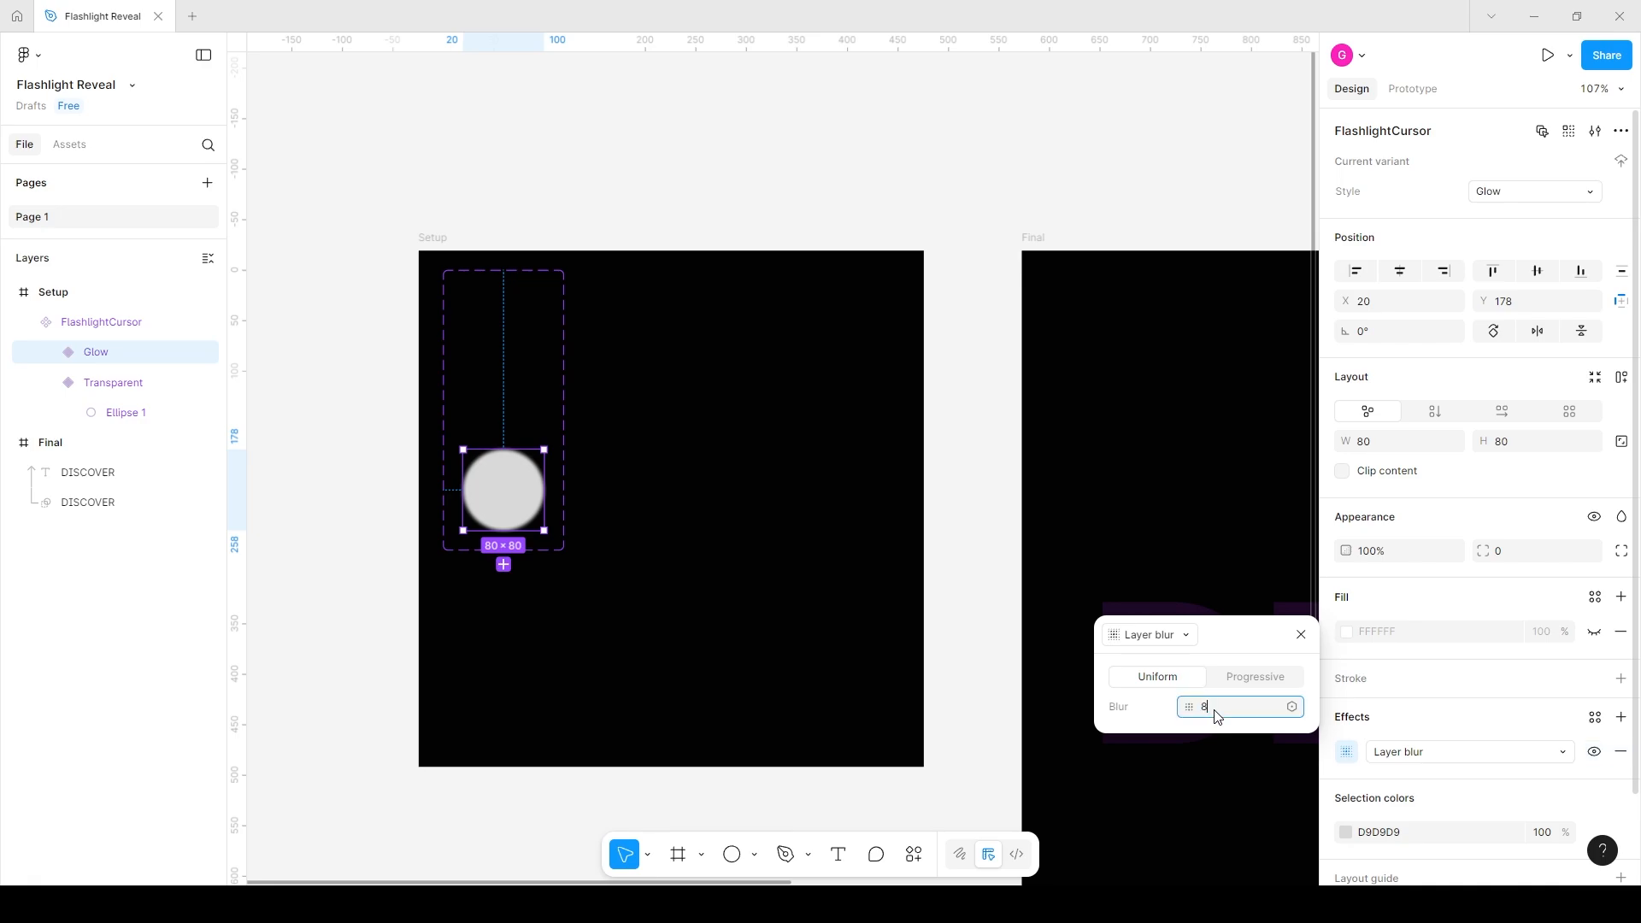
text(0)
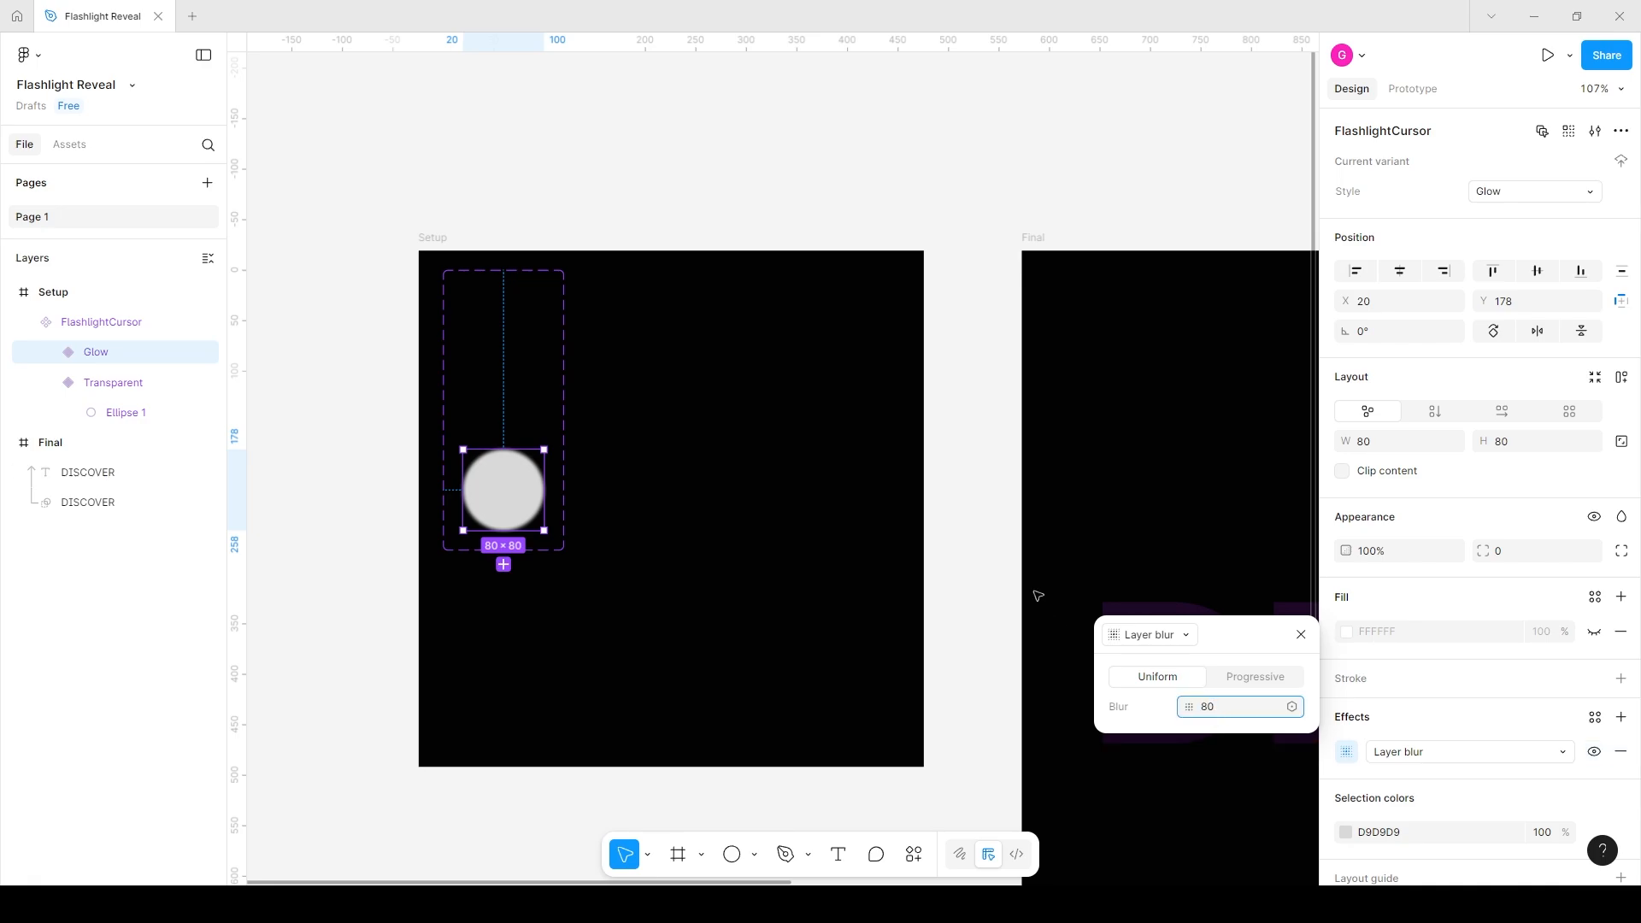
click(989, 567)
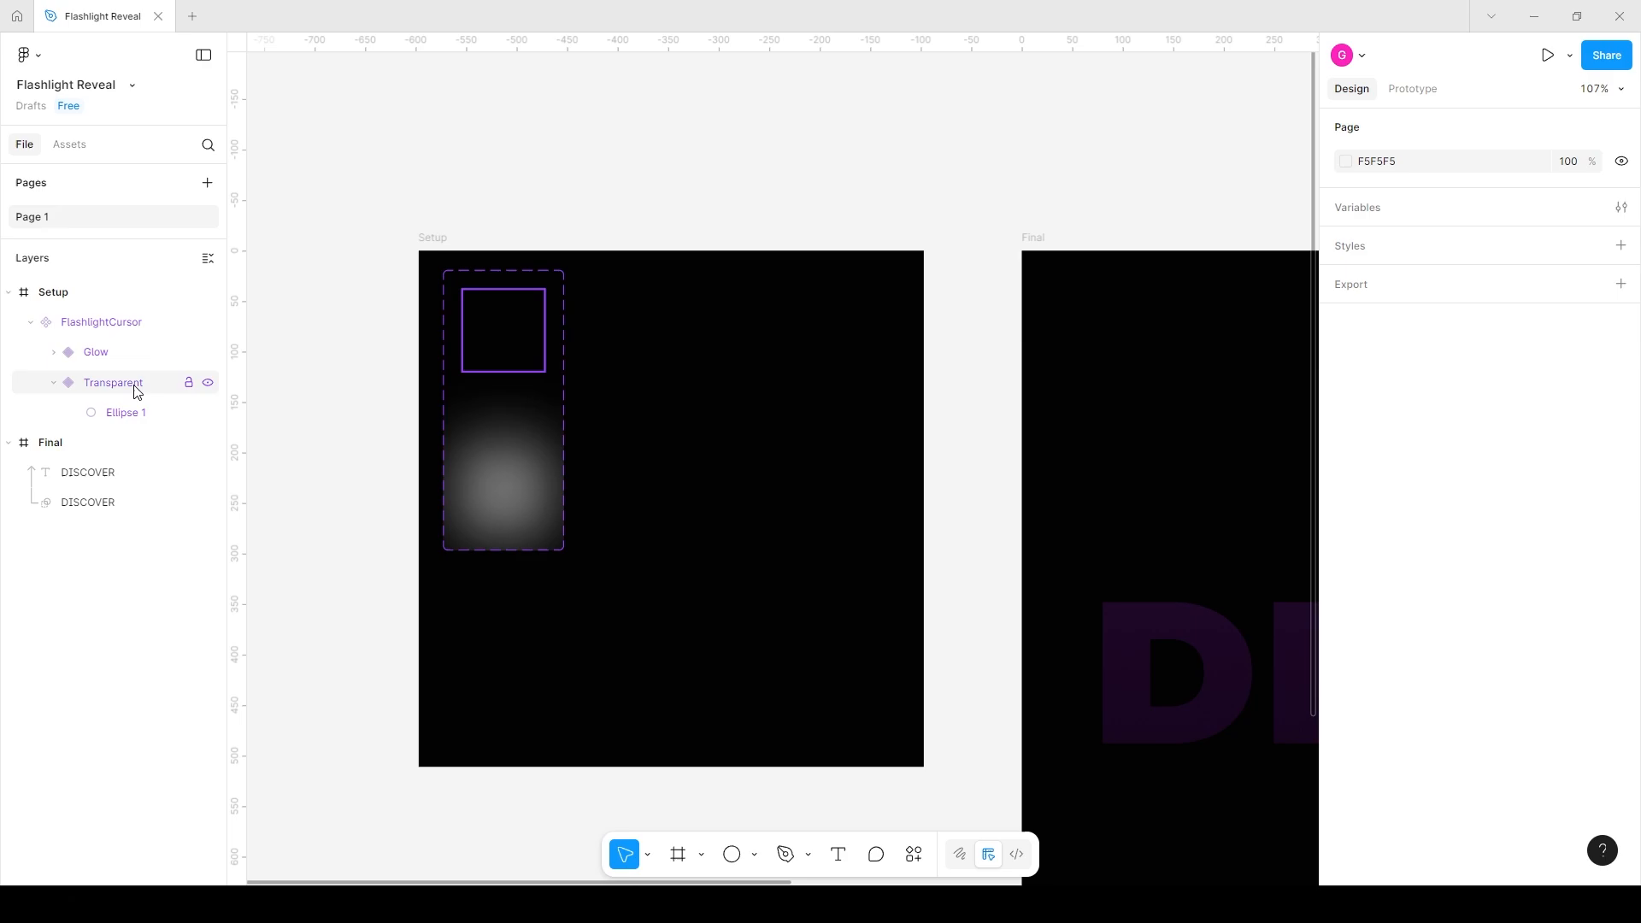
- Change the Glow variant's circle color to BF37FF
click(115, 356)
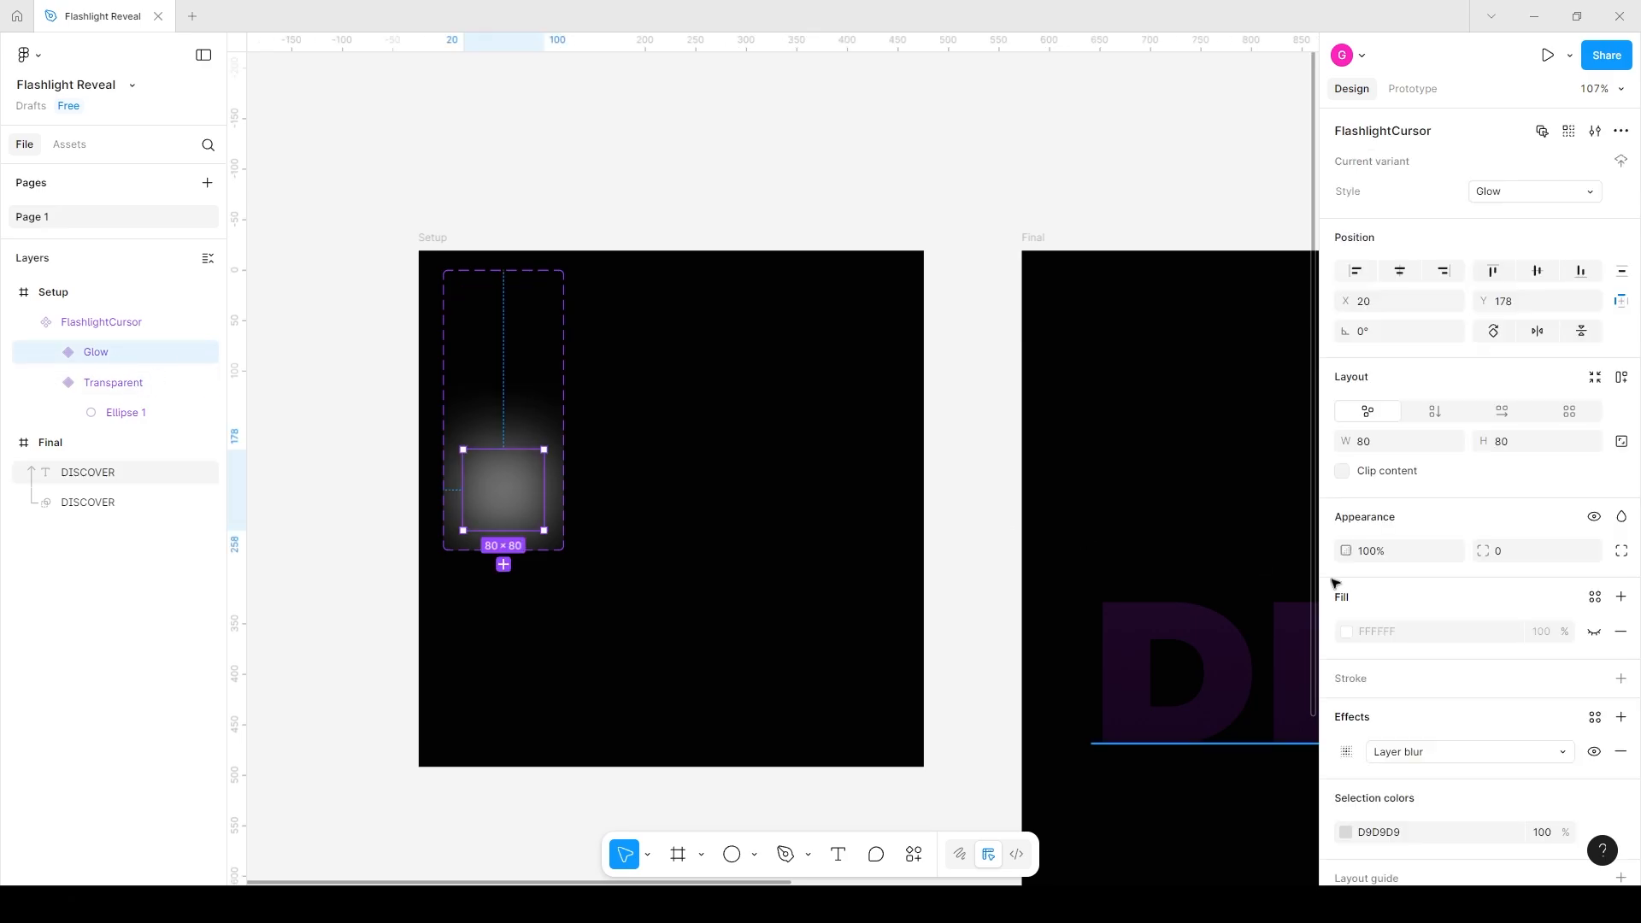
click(1347, 833)
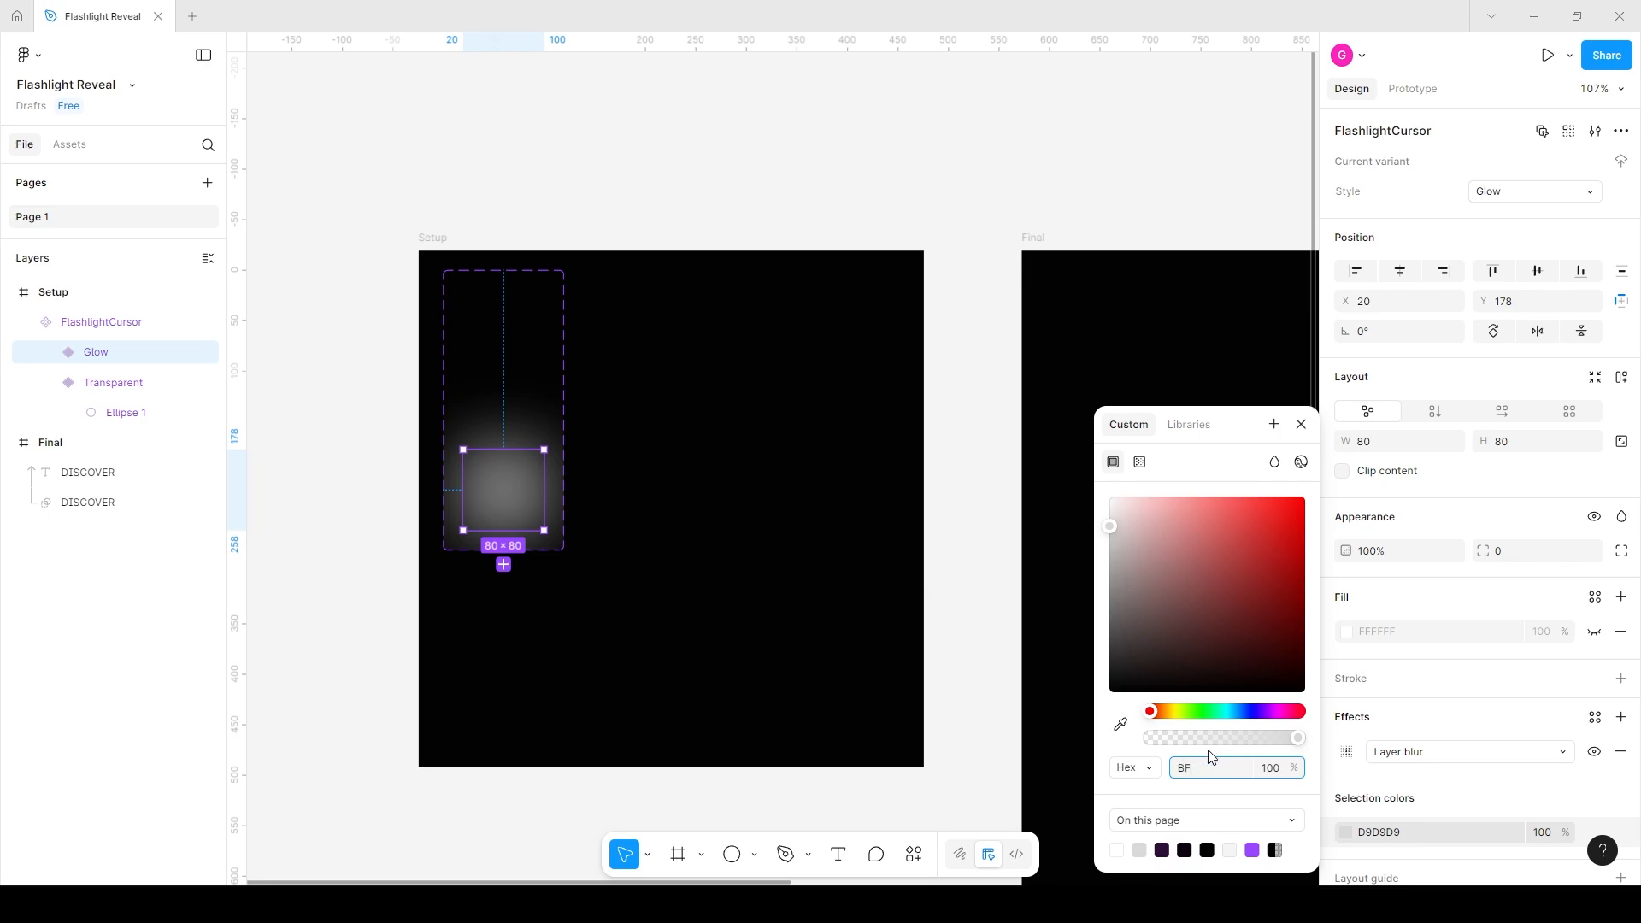
text(BF37FF)
key(Return)
click(1301, 424)
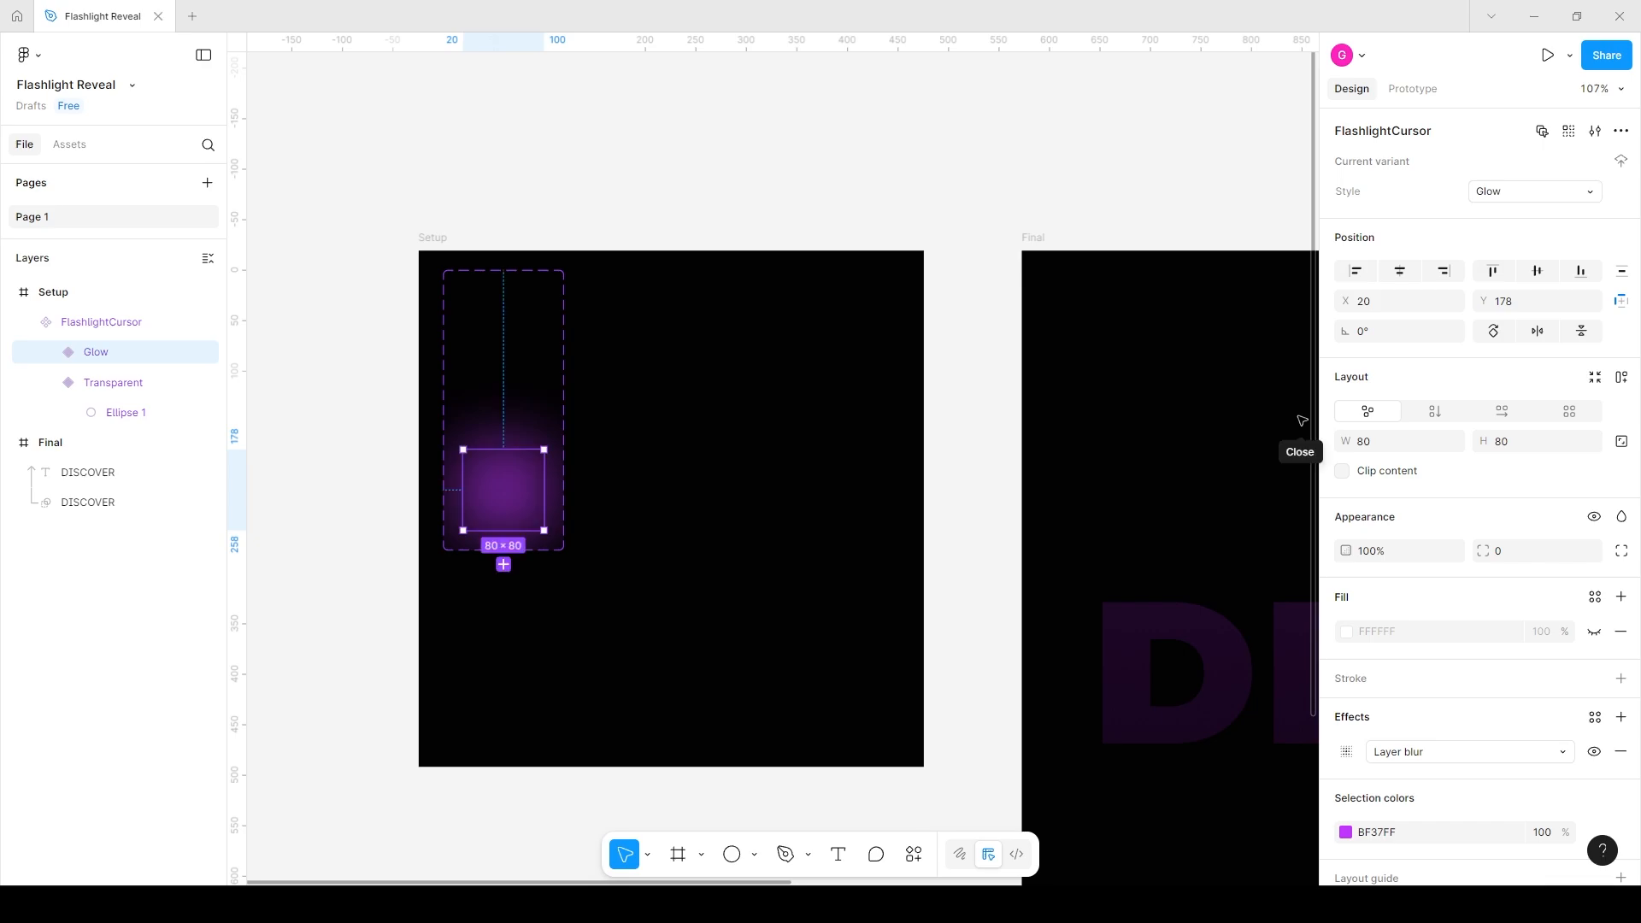
- Add a prototype interaction that changes the Transparent variant to Glow while hovering
click(119, 382)
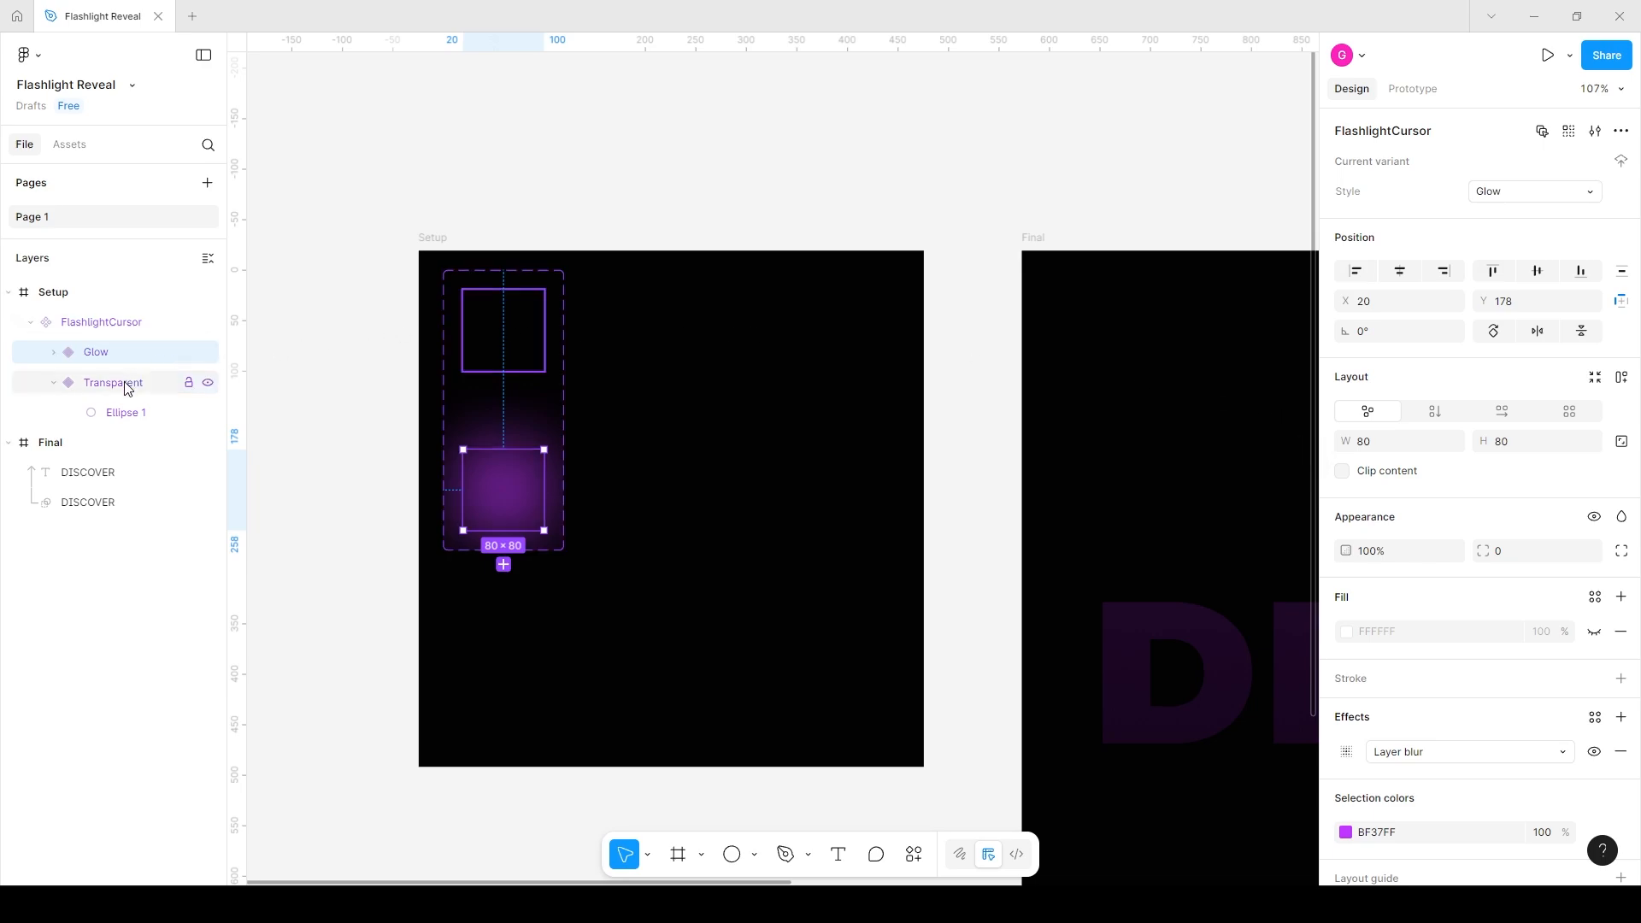
click(1398, 95)
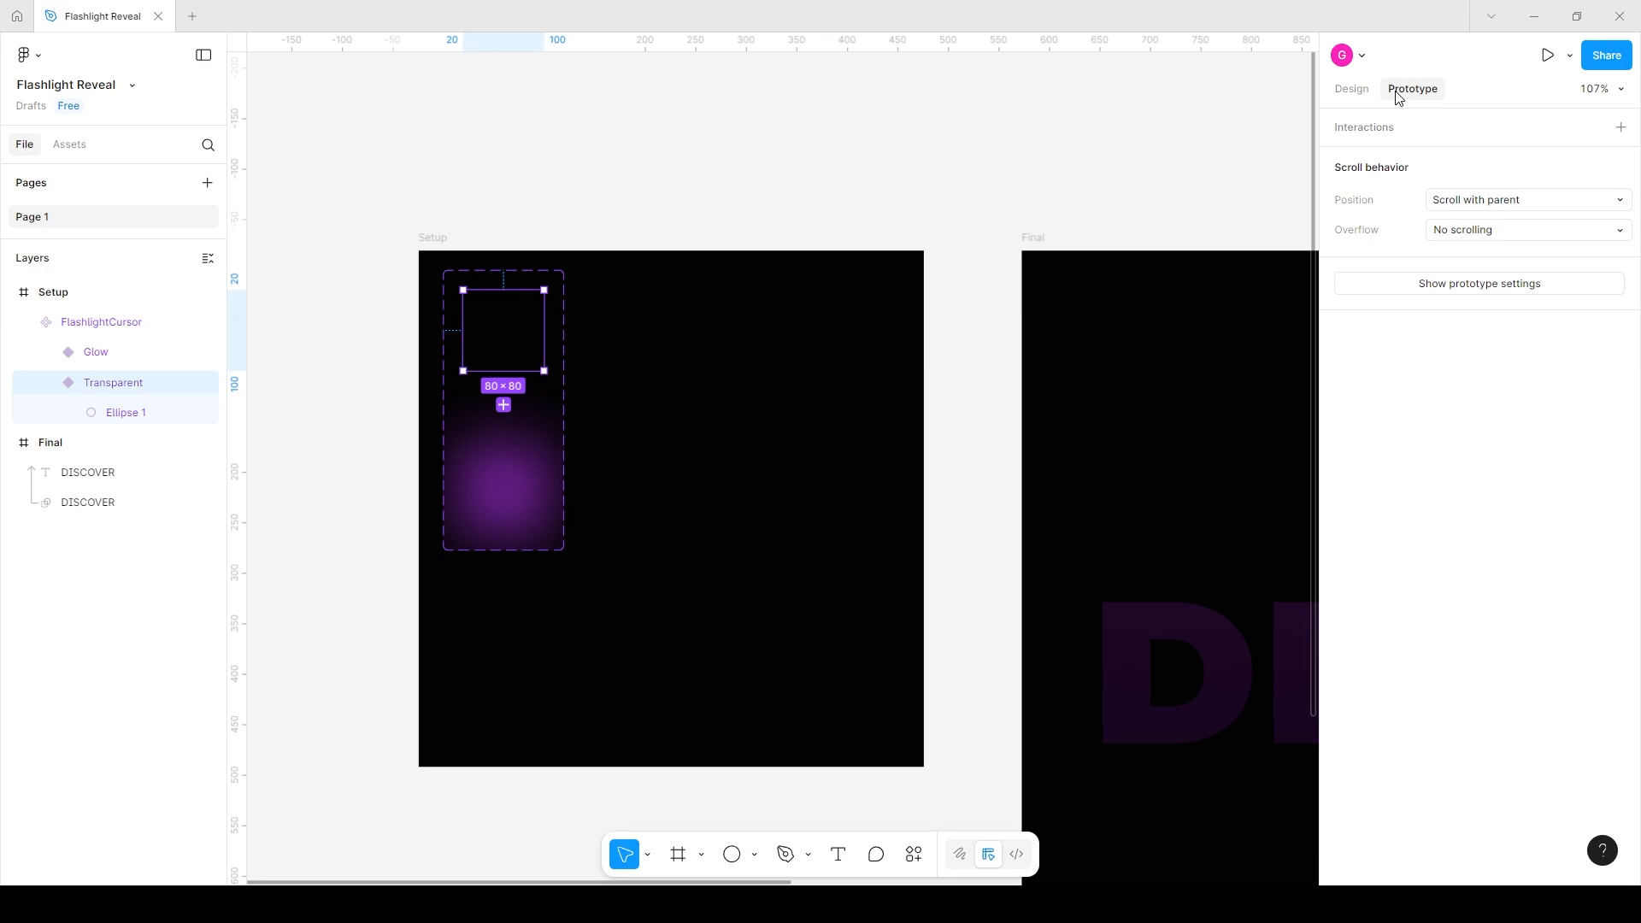
mouse_move(503, 371)
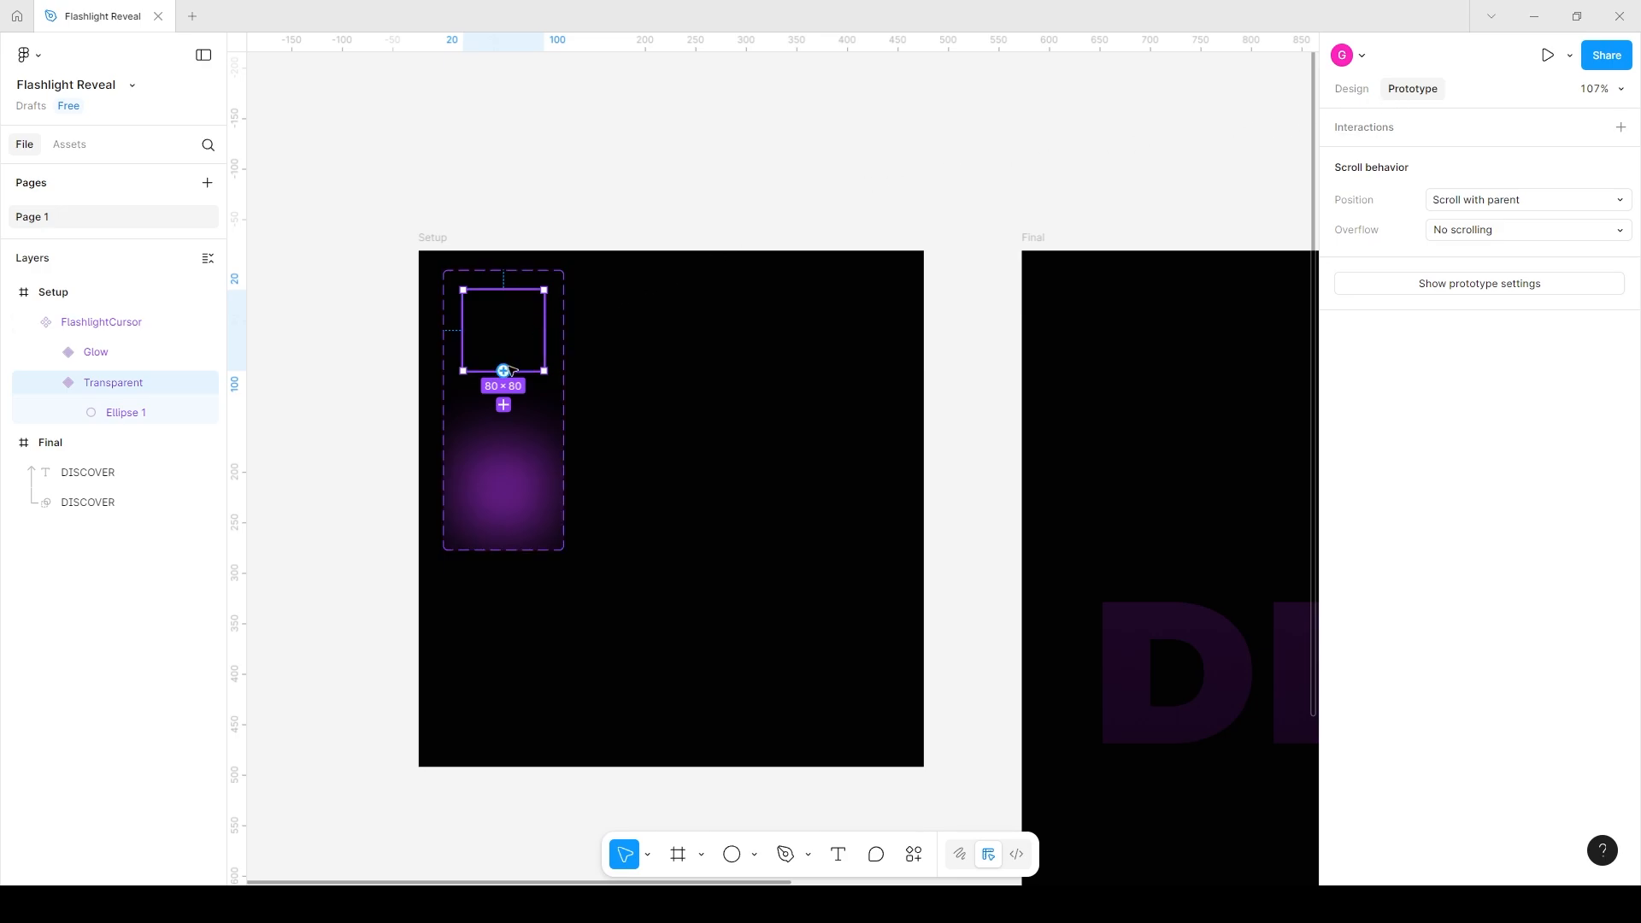
drag(504, 371, 503, 472)
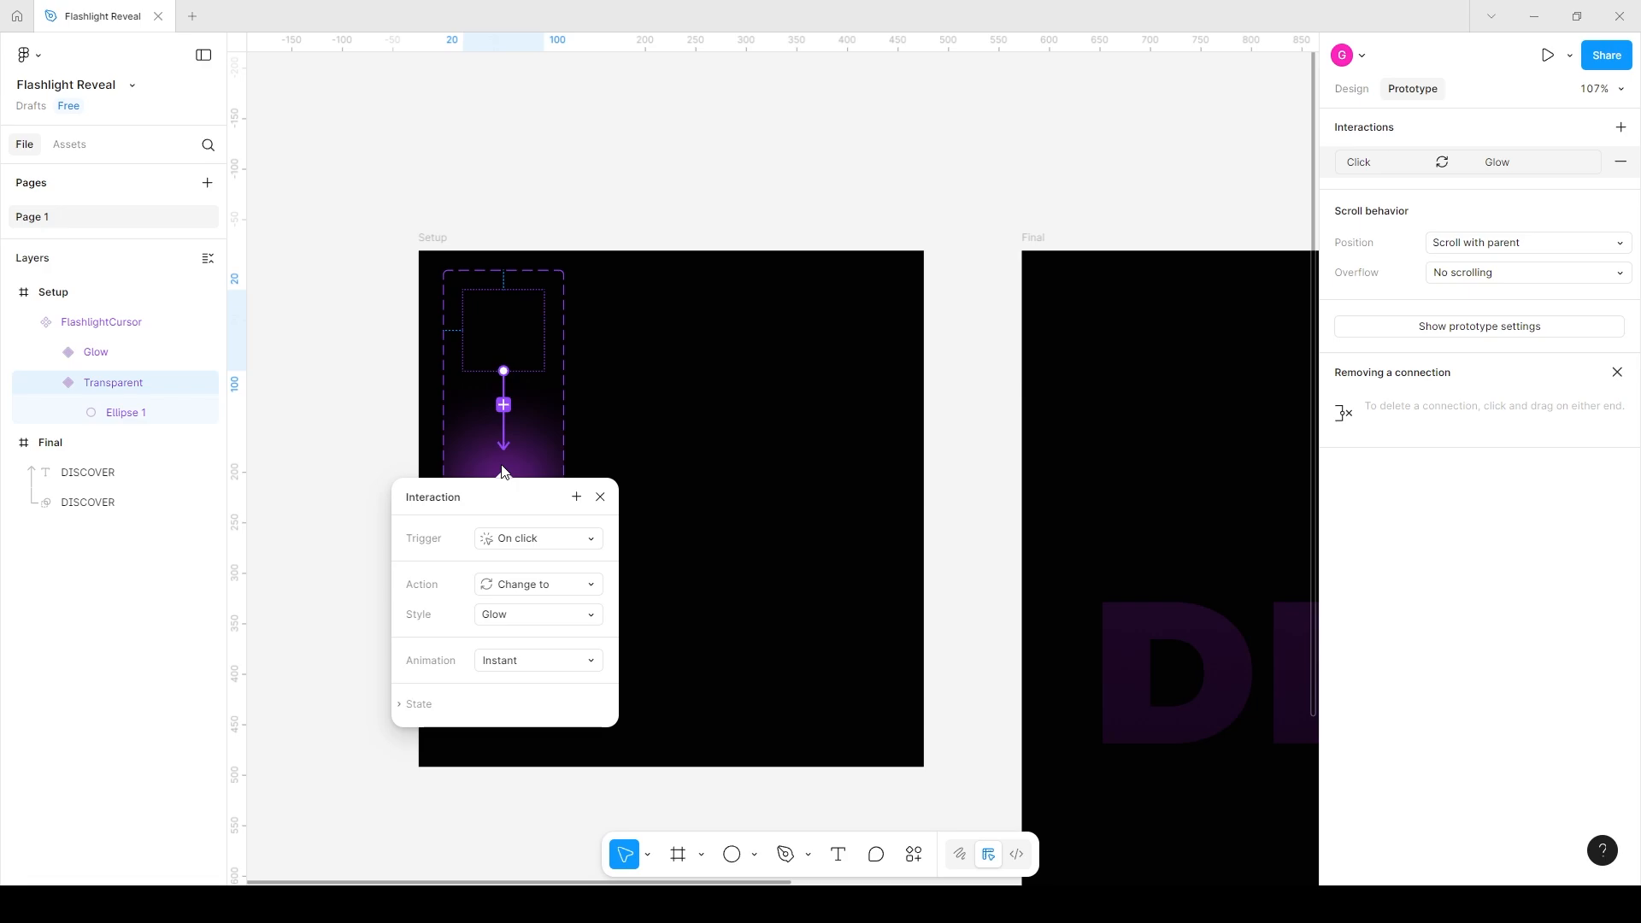
click(547, 542)
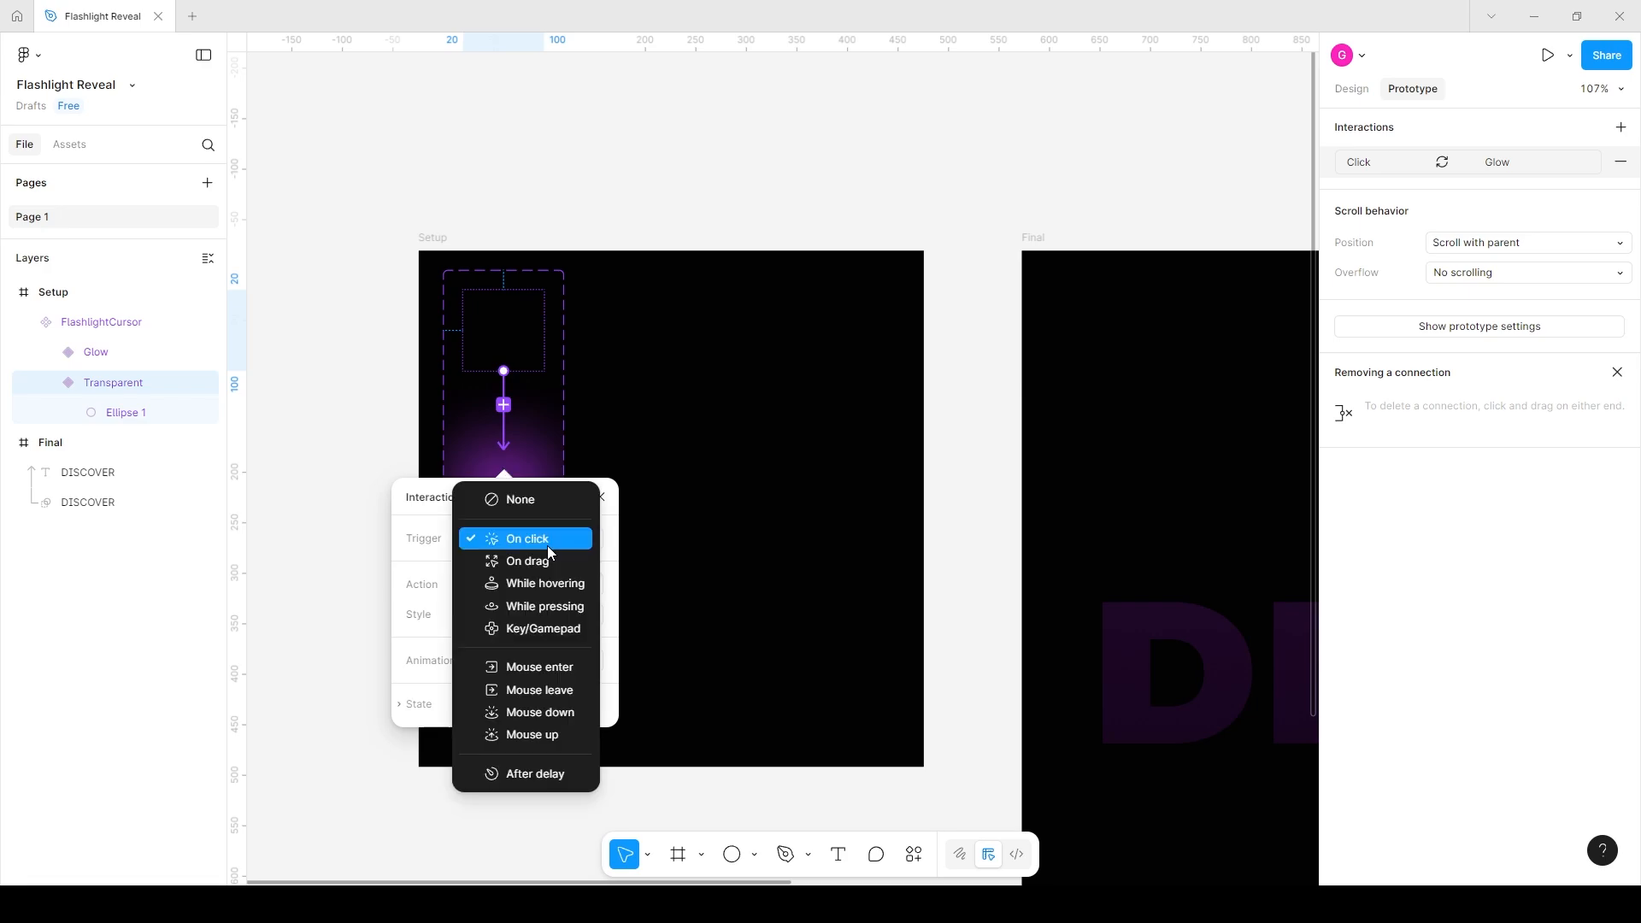
click(564, 584)
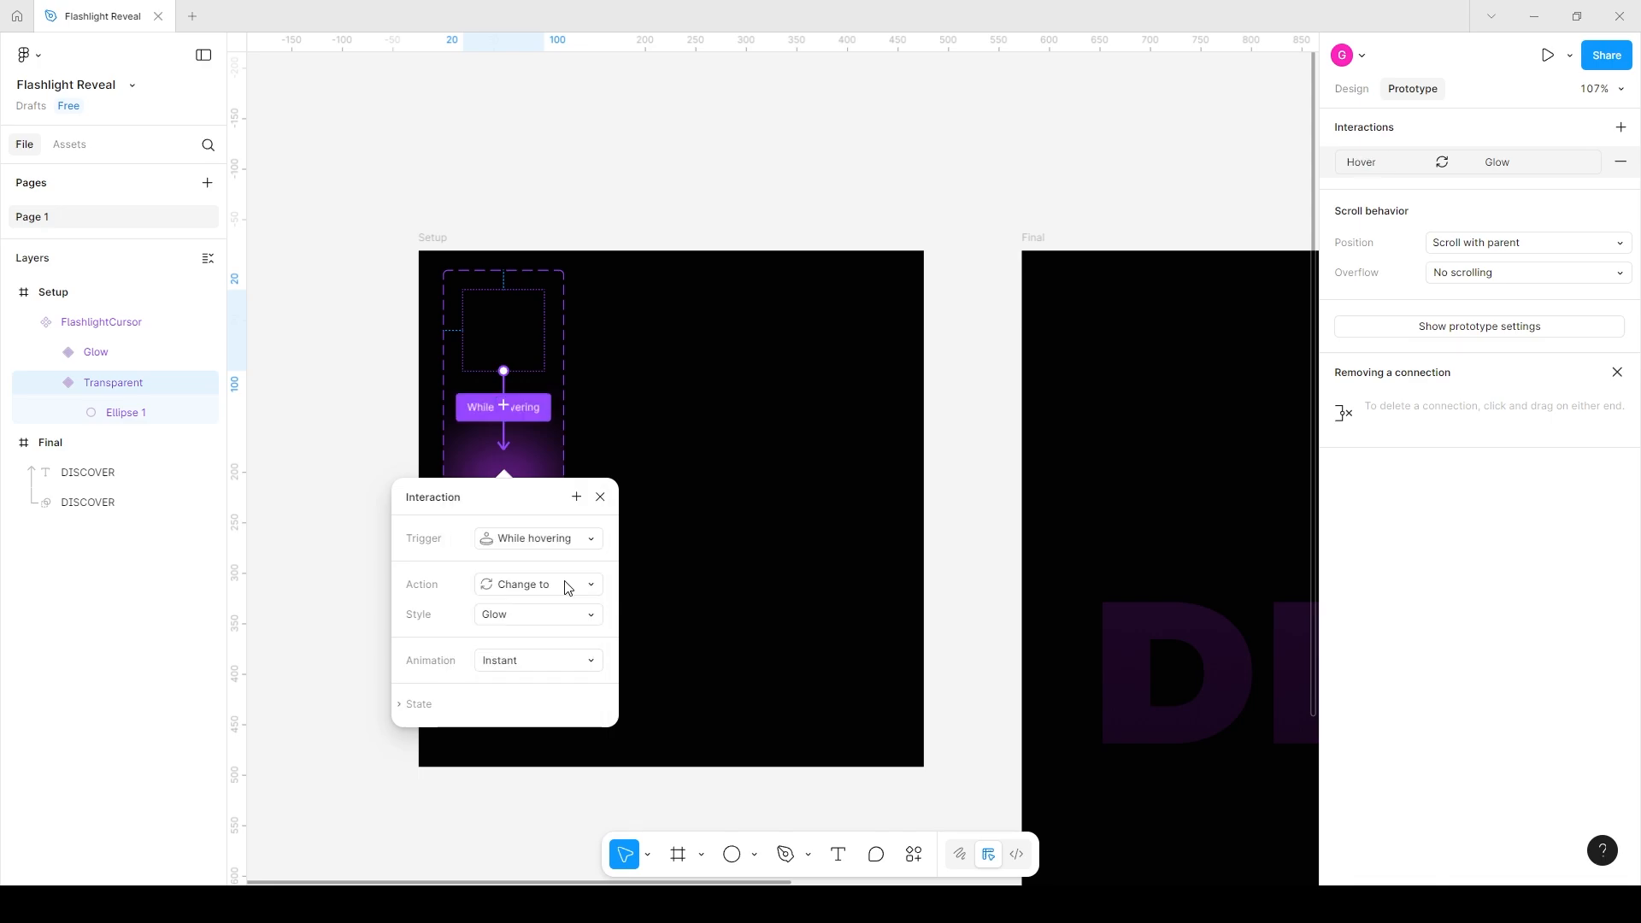
- Set the hover interaction's animation to Smart animate and close its settings
click(590, 659)
click(577, 703)
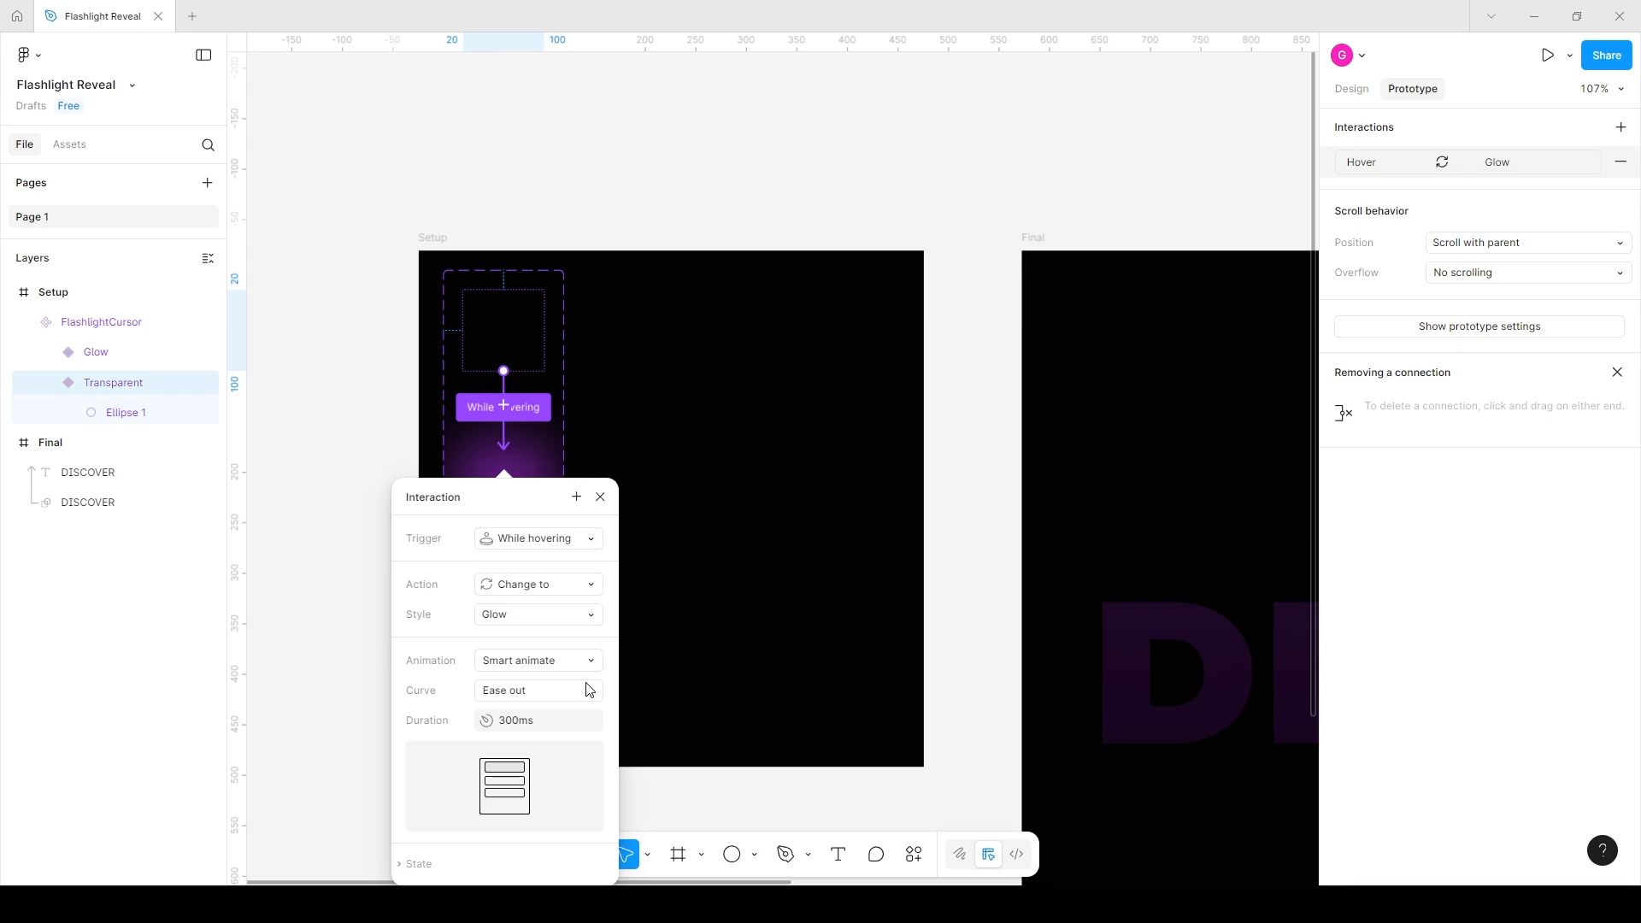
click(602, 497)
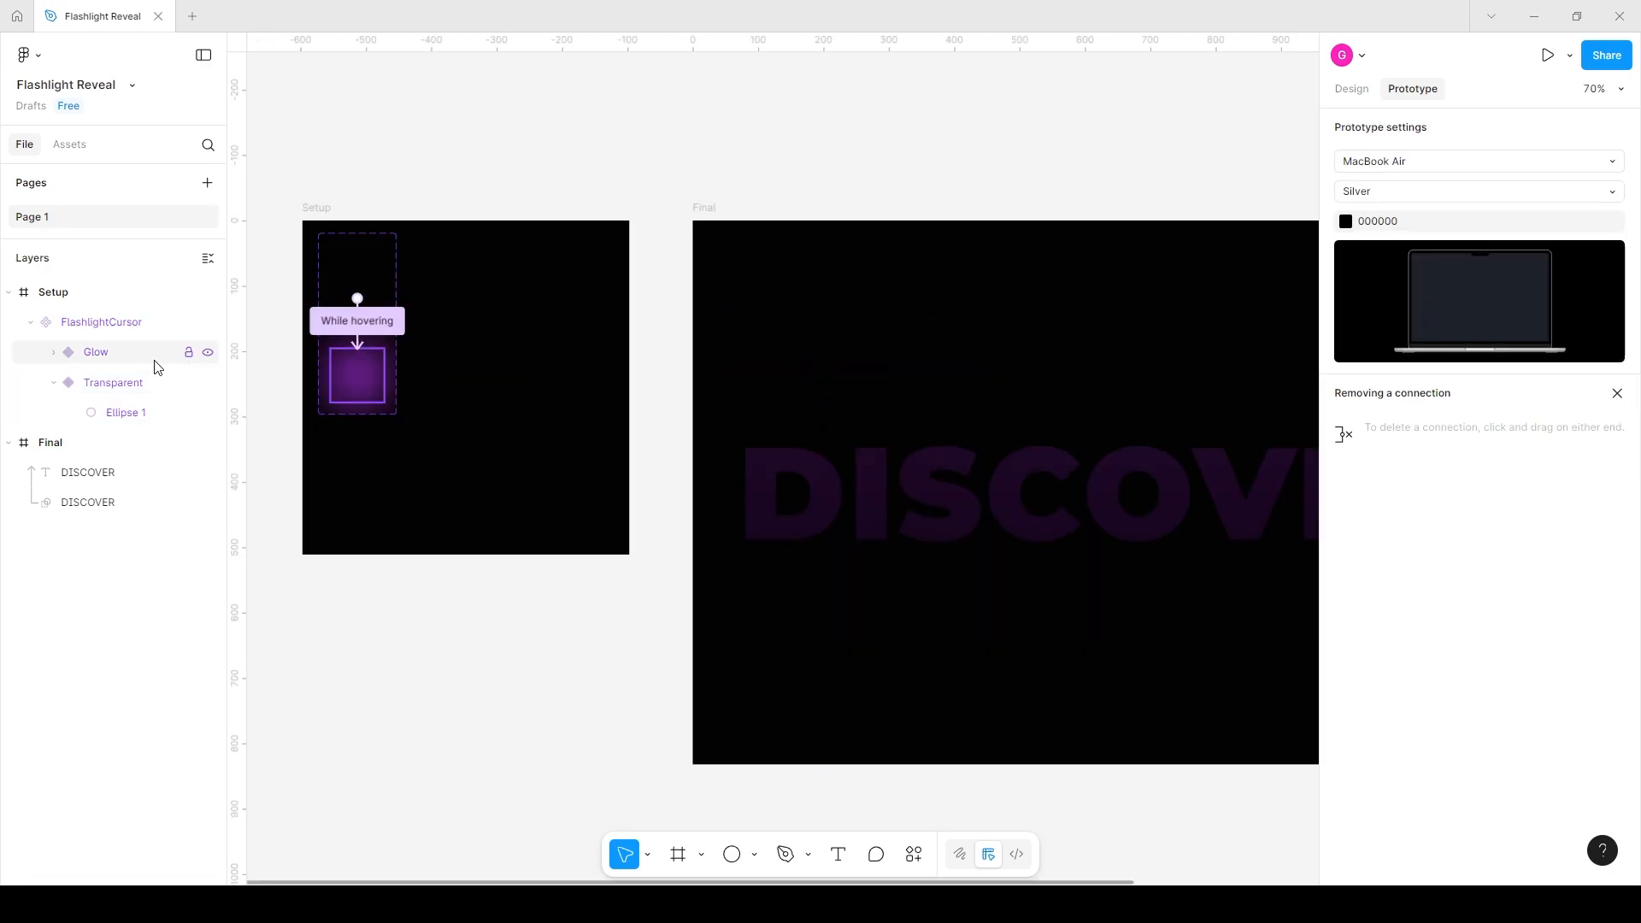
- Copy the Transparent variant into the Final frame and place it just above the start of the DISCOVER text
click(147, 383)
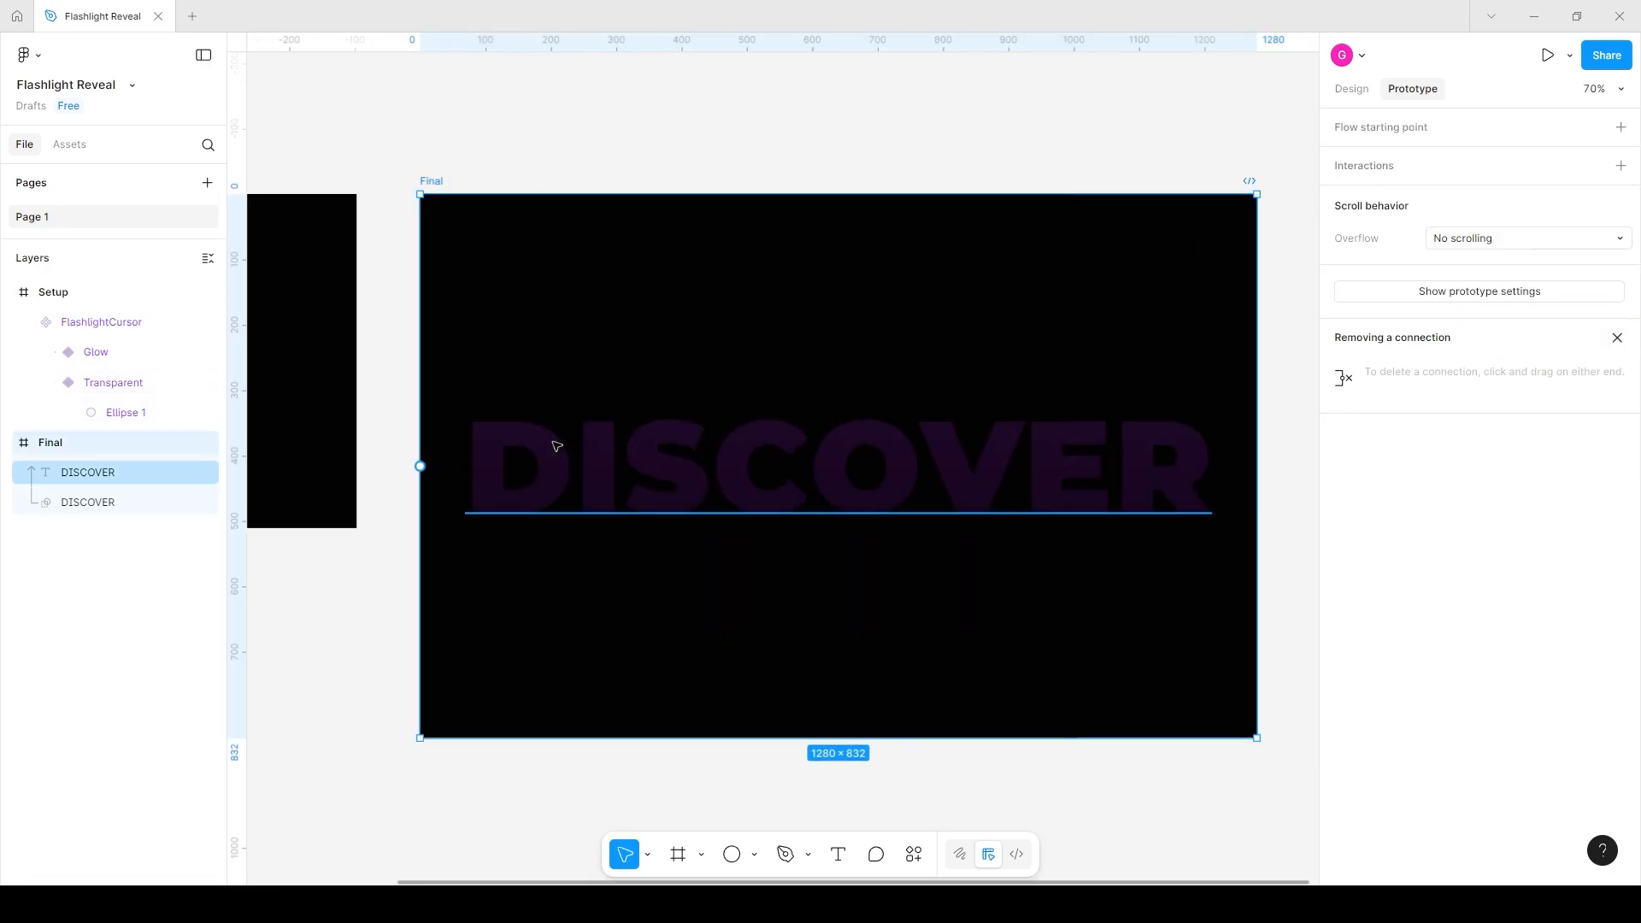
key(ctrl+v)
drag(447, 221, 498, 407)
- Repeat the FlashlightCursor instance across the Final frame to form an evenly spaced row of 16 along the top of DISCOVER
key(ctrl+d)
key(ctrl+d)
key(ctrl+d)
key(ctrl+d)
key(ctrl+d)
key(ctrl+d)
key(ctrl+d)
key(ctrl+d)
key(ctrl+d)
key(ctrl+d)
key(ctrl+d)
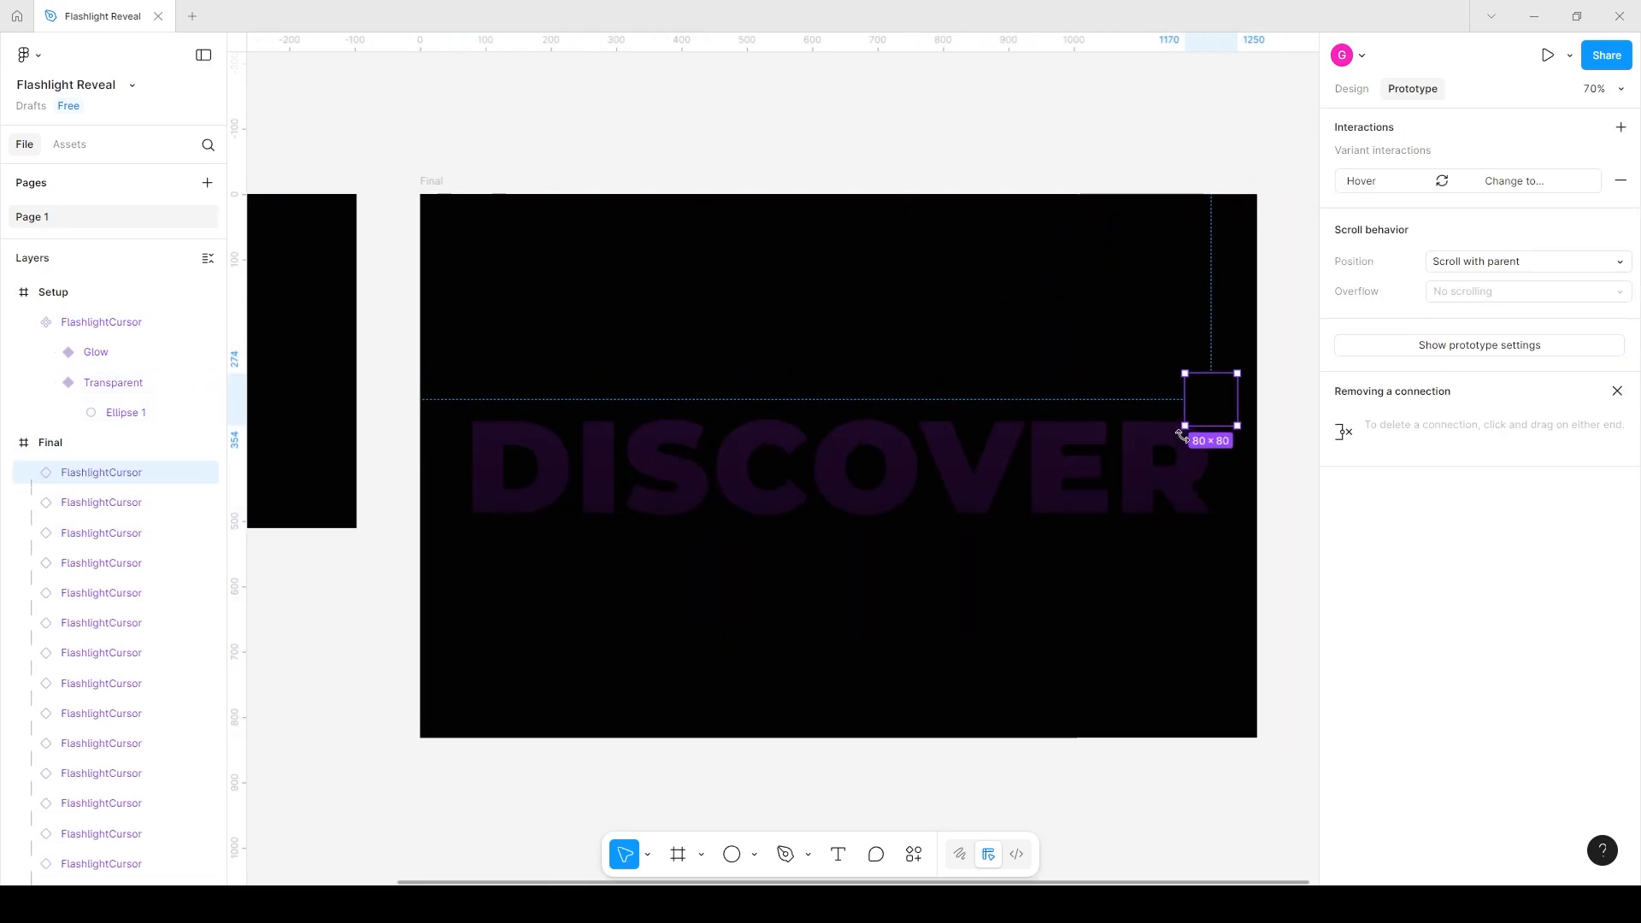
- Duplicate the whole row of FlashlightCursor instances directly below itself, about 95 px lower
scroll(111, 684, down, 2)
shift+click(92, 774)
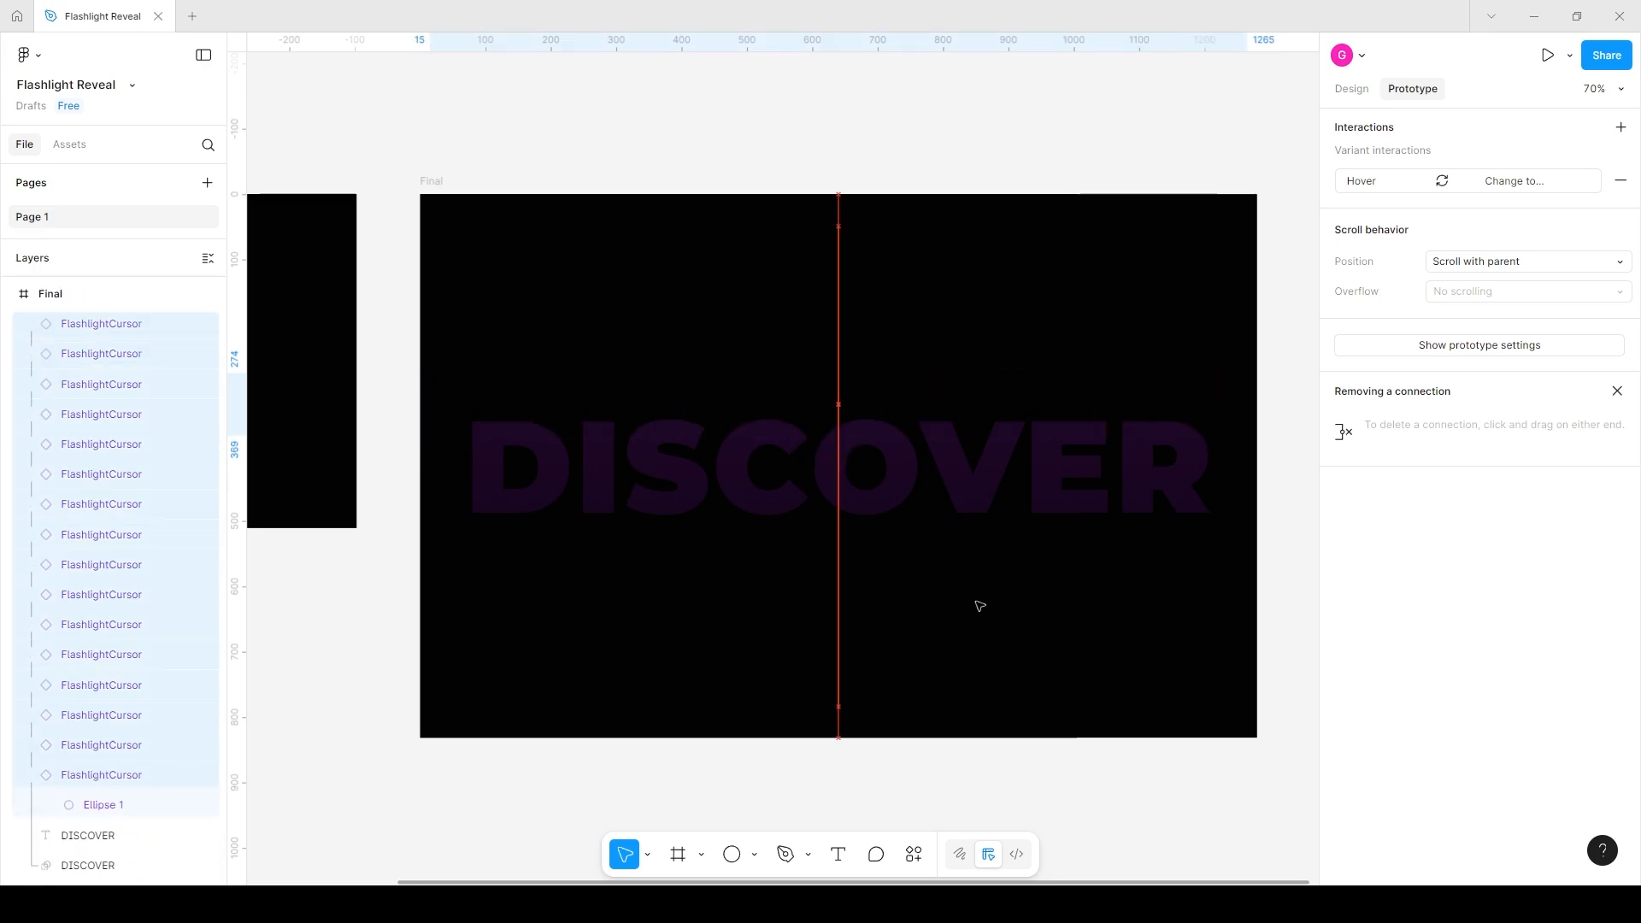
alt+drag(783, 402, 780, 459)
- Duplicate both rows of FlashlightCursor instances directly below to make a four-row grid
click(145, 323)
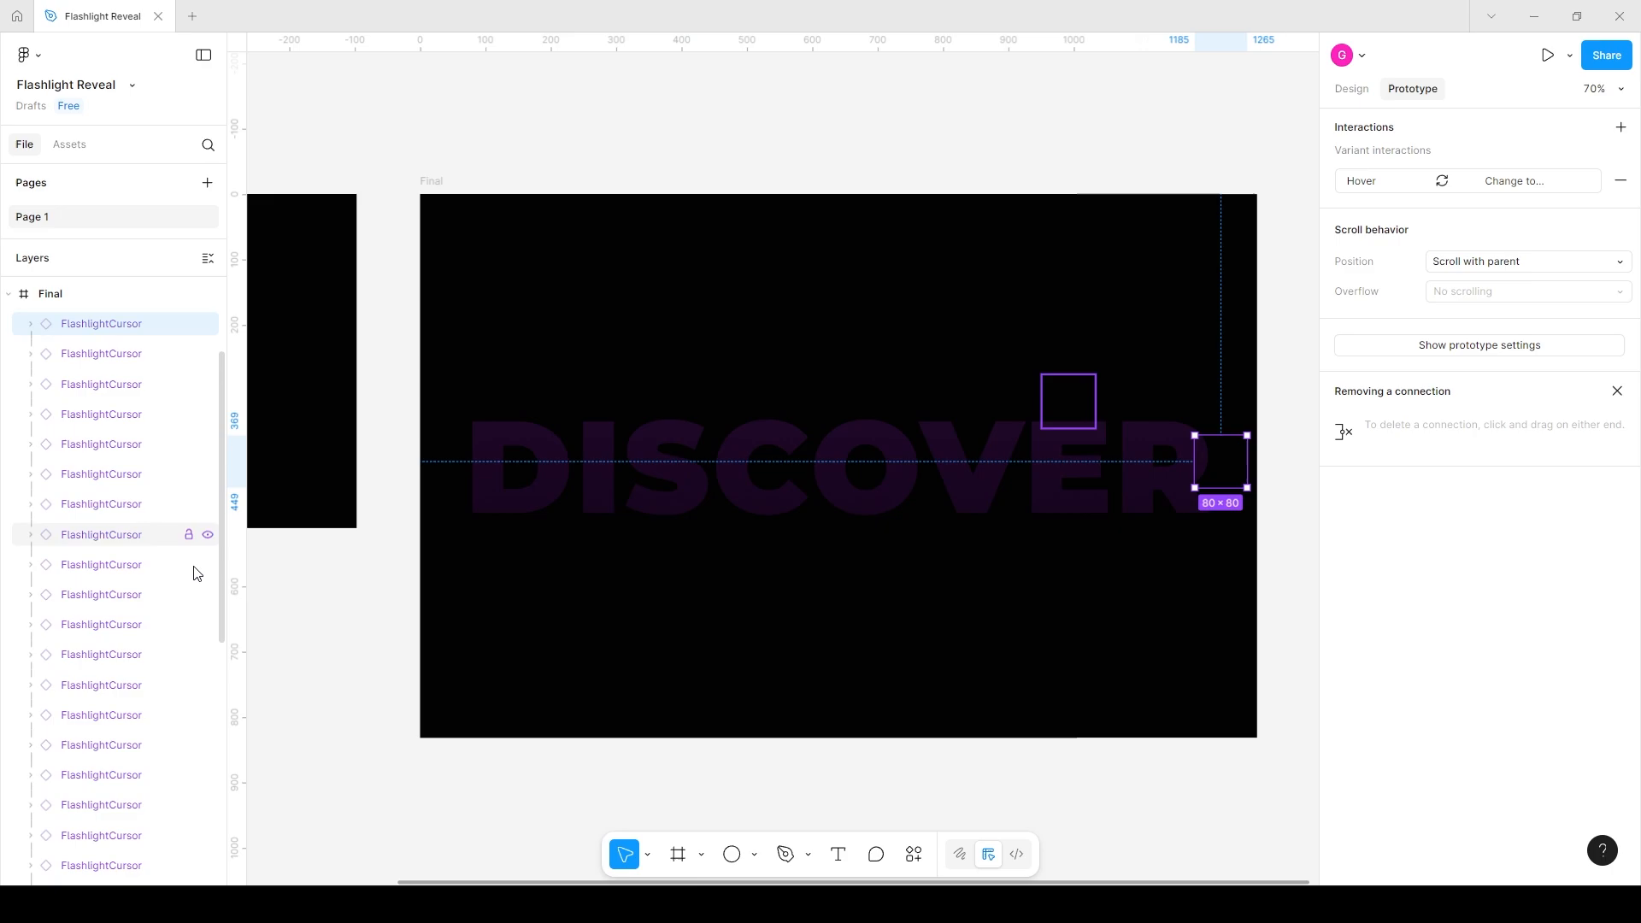
scroll(194, 567, down, 5)
shift+click(145, 774)
scroll(865, 556, up, 2)
scroll(864, 557, down, 3)
alt+drag(816, 301, 824, 428)
- Group all FlashlightCursor instances of the four rows in the Final frame
scroll(51, 453, up, 2)
click(101, 468)
scroll(89, 716, down, 12)
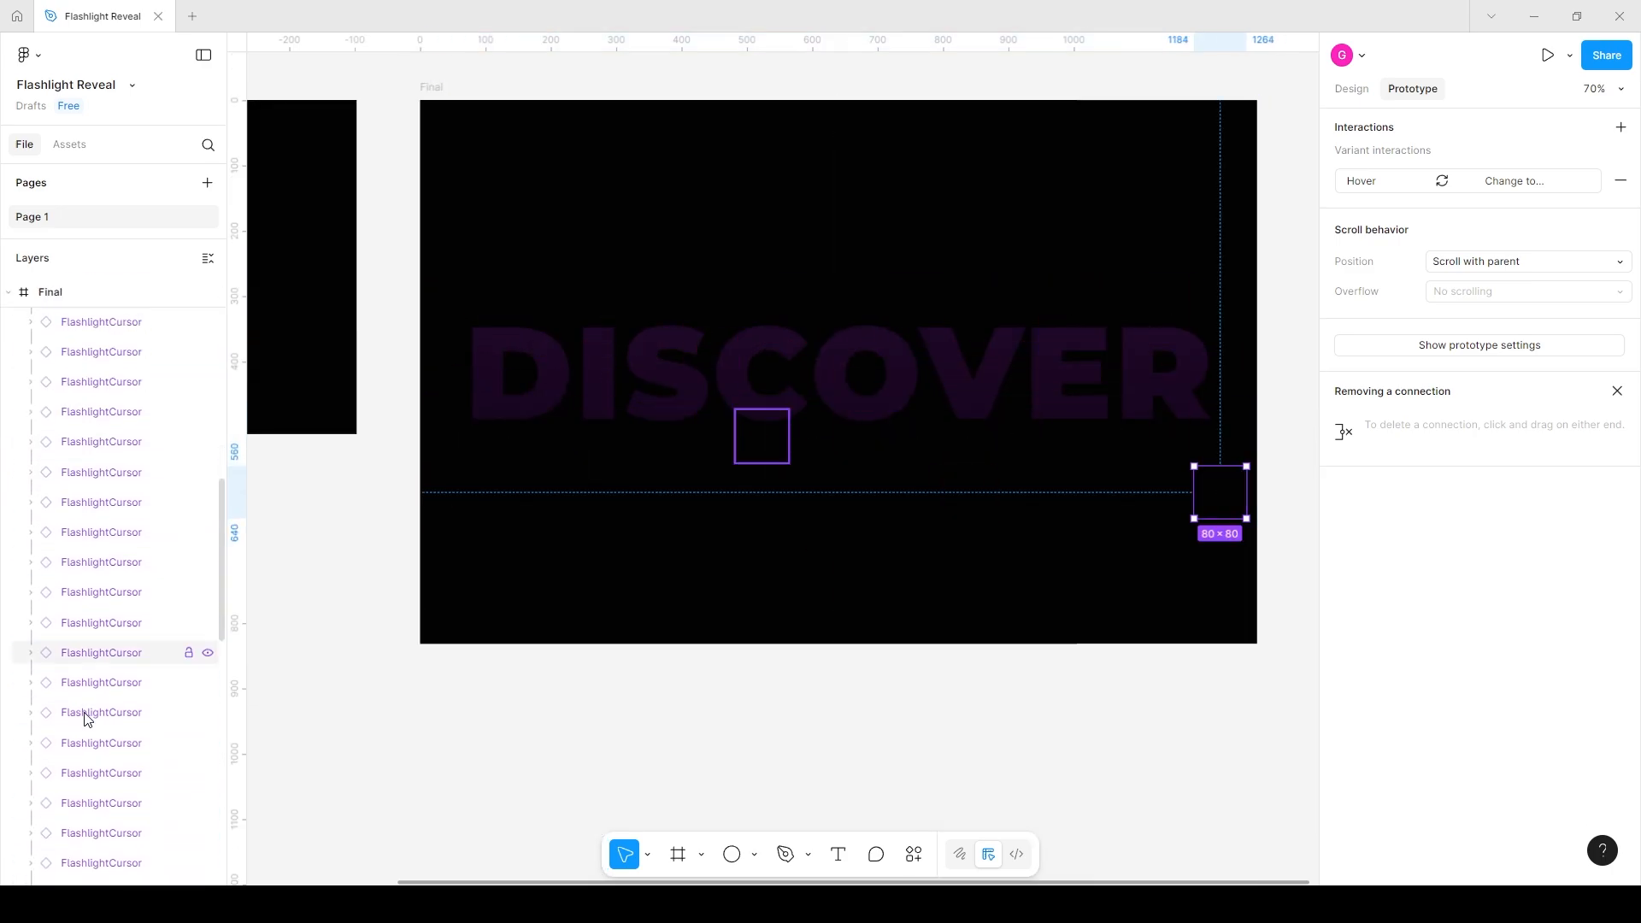
shift+click(104, 774)
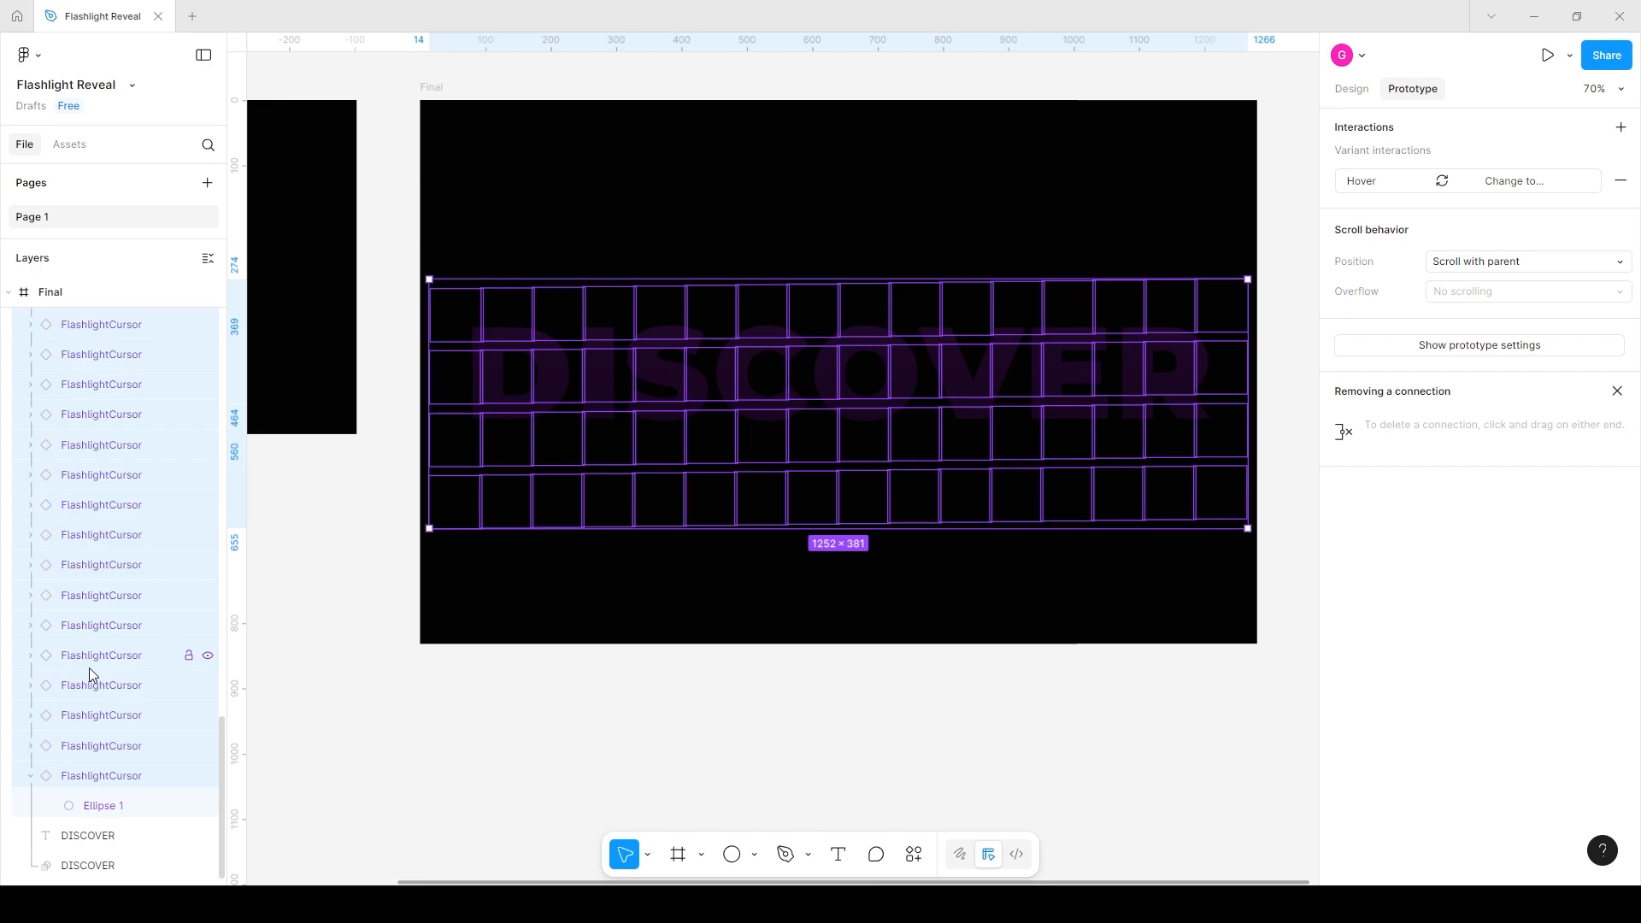
key(ctrl+g)
- Rename the group as Cursor Grid and center it over the DISCOVER text at about X 15, Y 227
double_click(77, 323)
text(c)
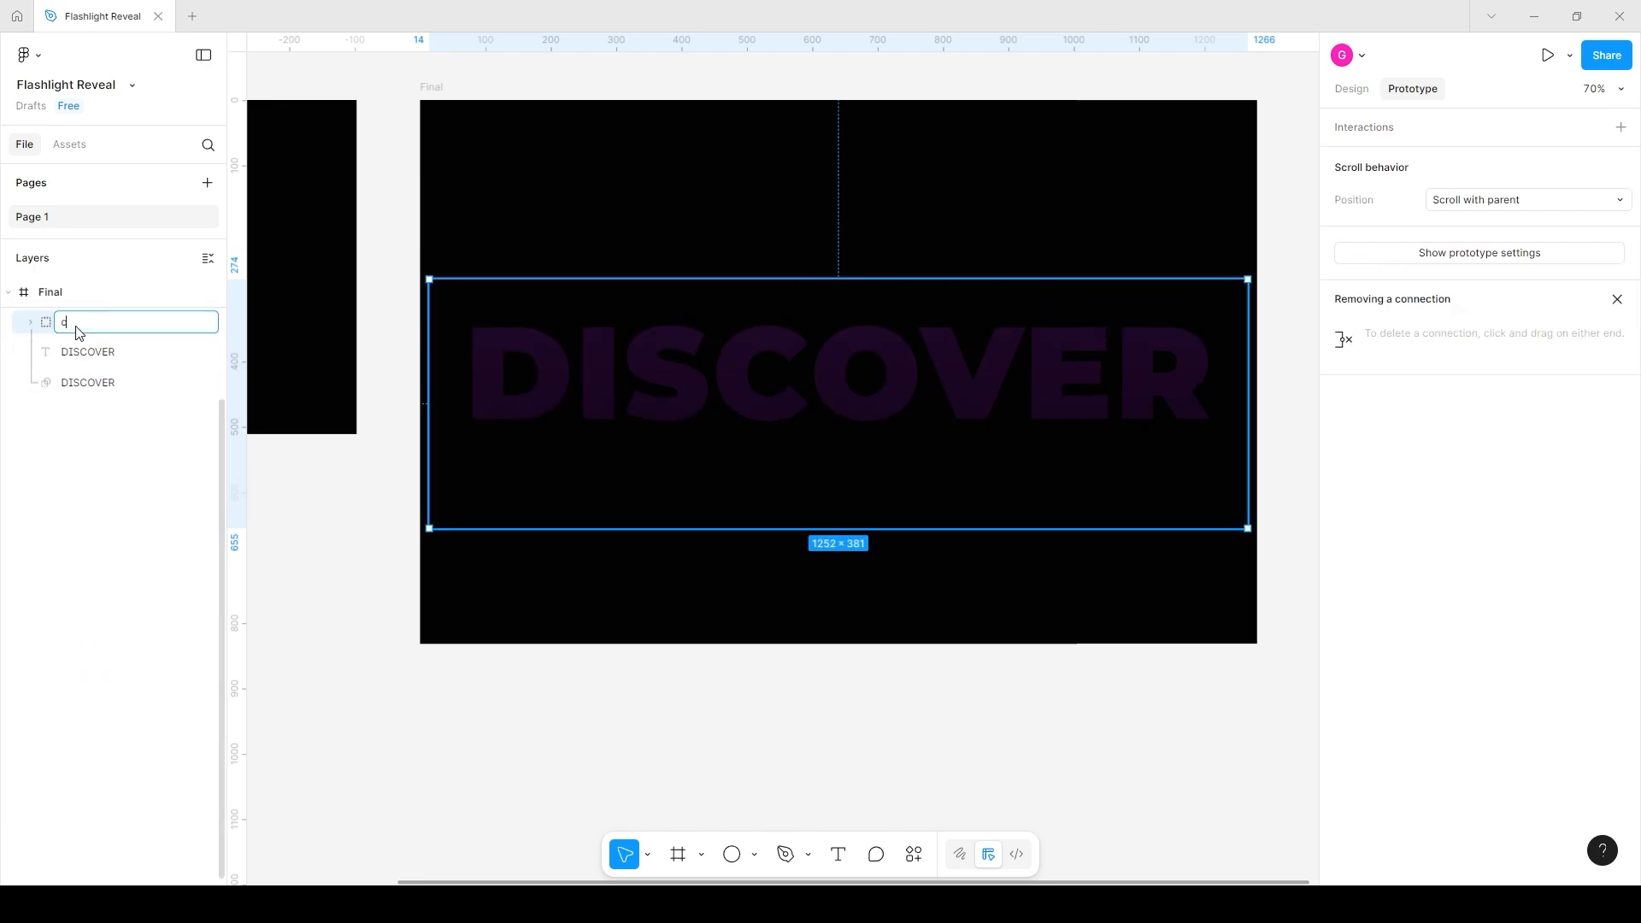
key(BackSpace)
text(Cursor Grid)
key(Return)
click(102, 326)
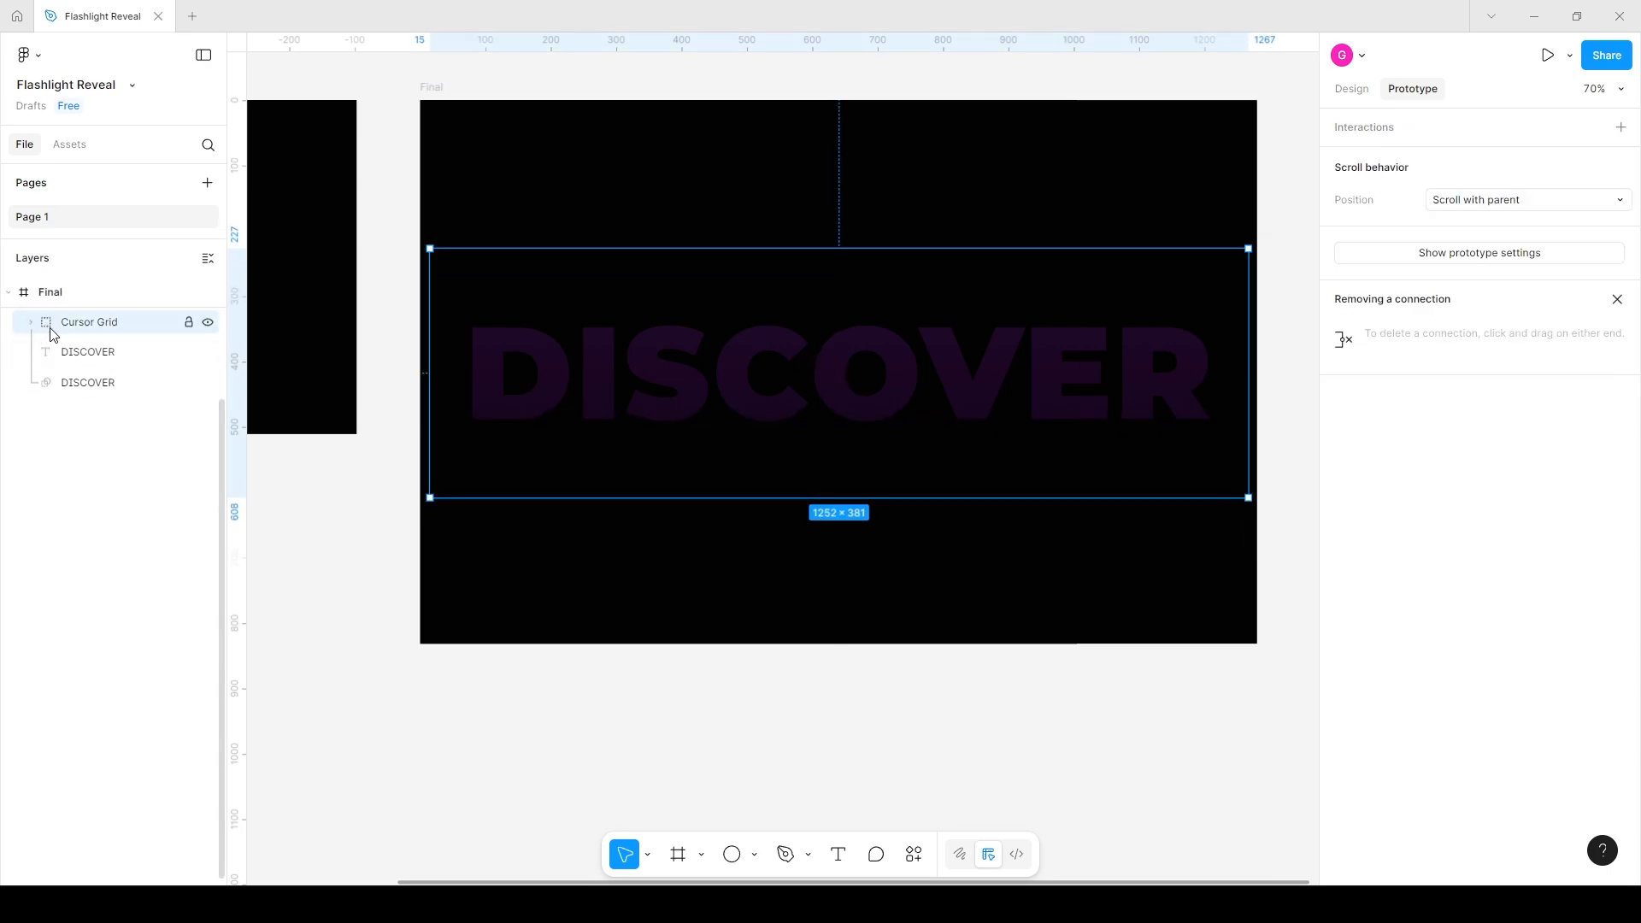
- Present the Final frame as a prototype to test the flashlight effect
scroll(433, 180, up, 2)
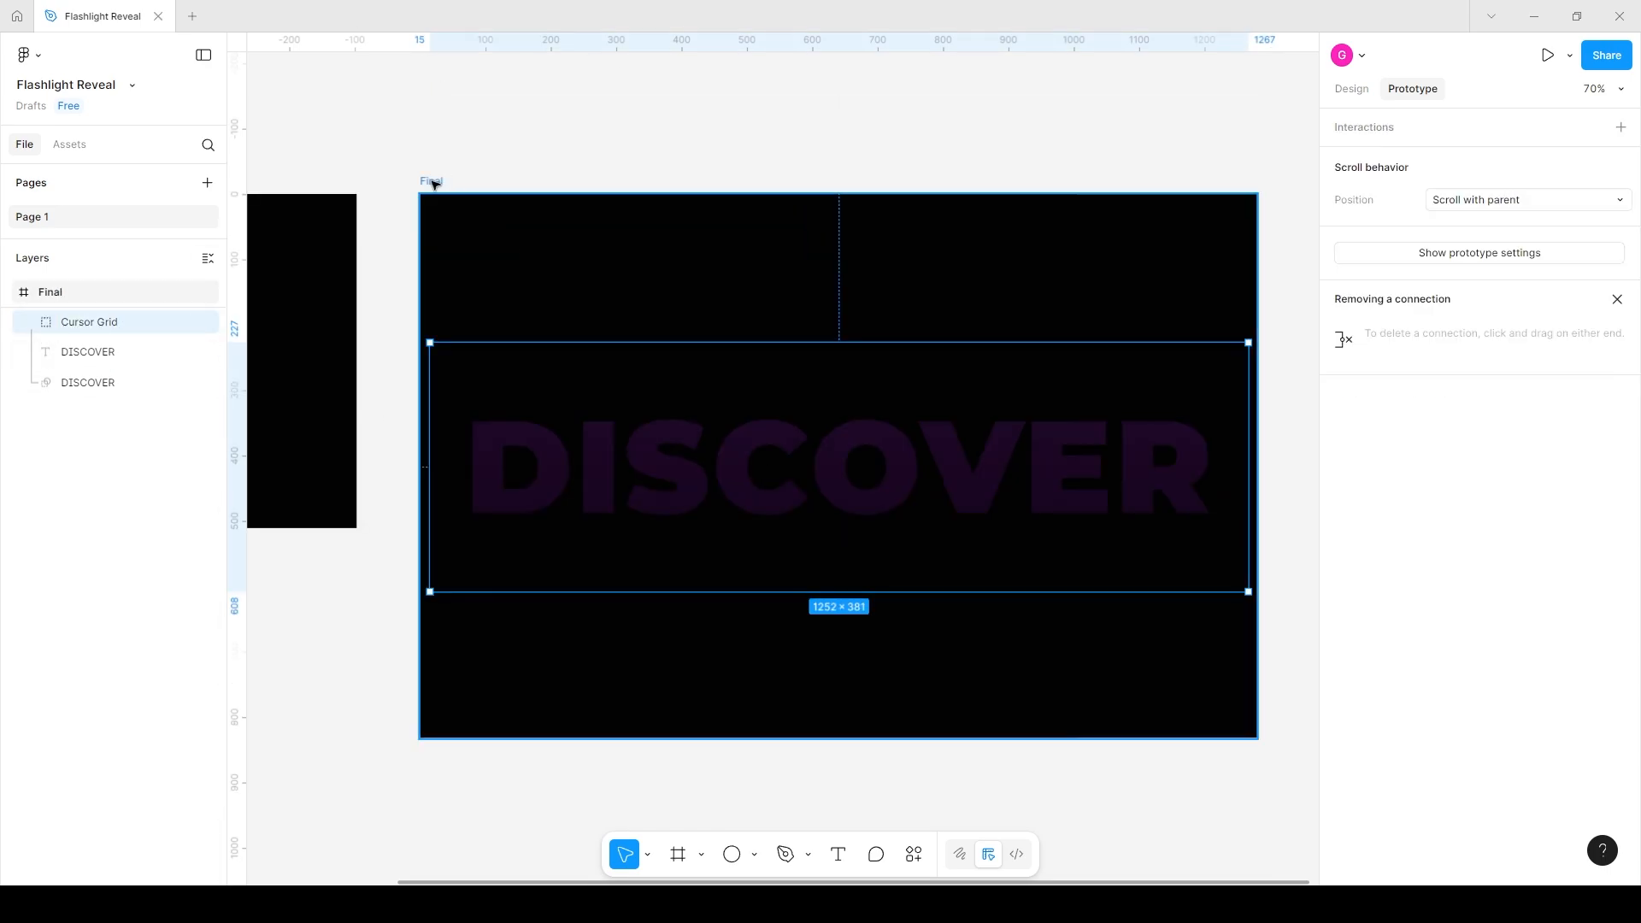
click(432, 181)
click(1548, 57)
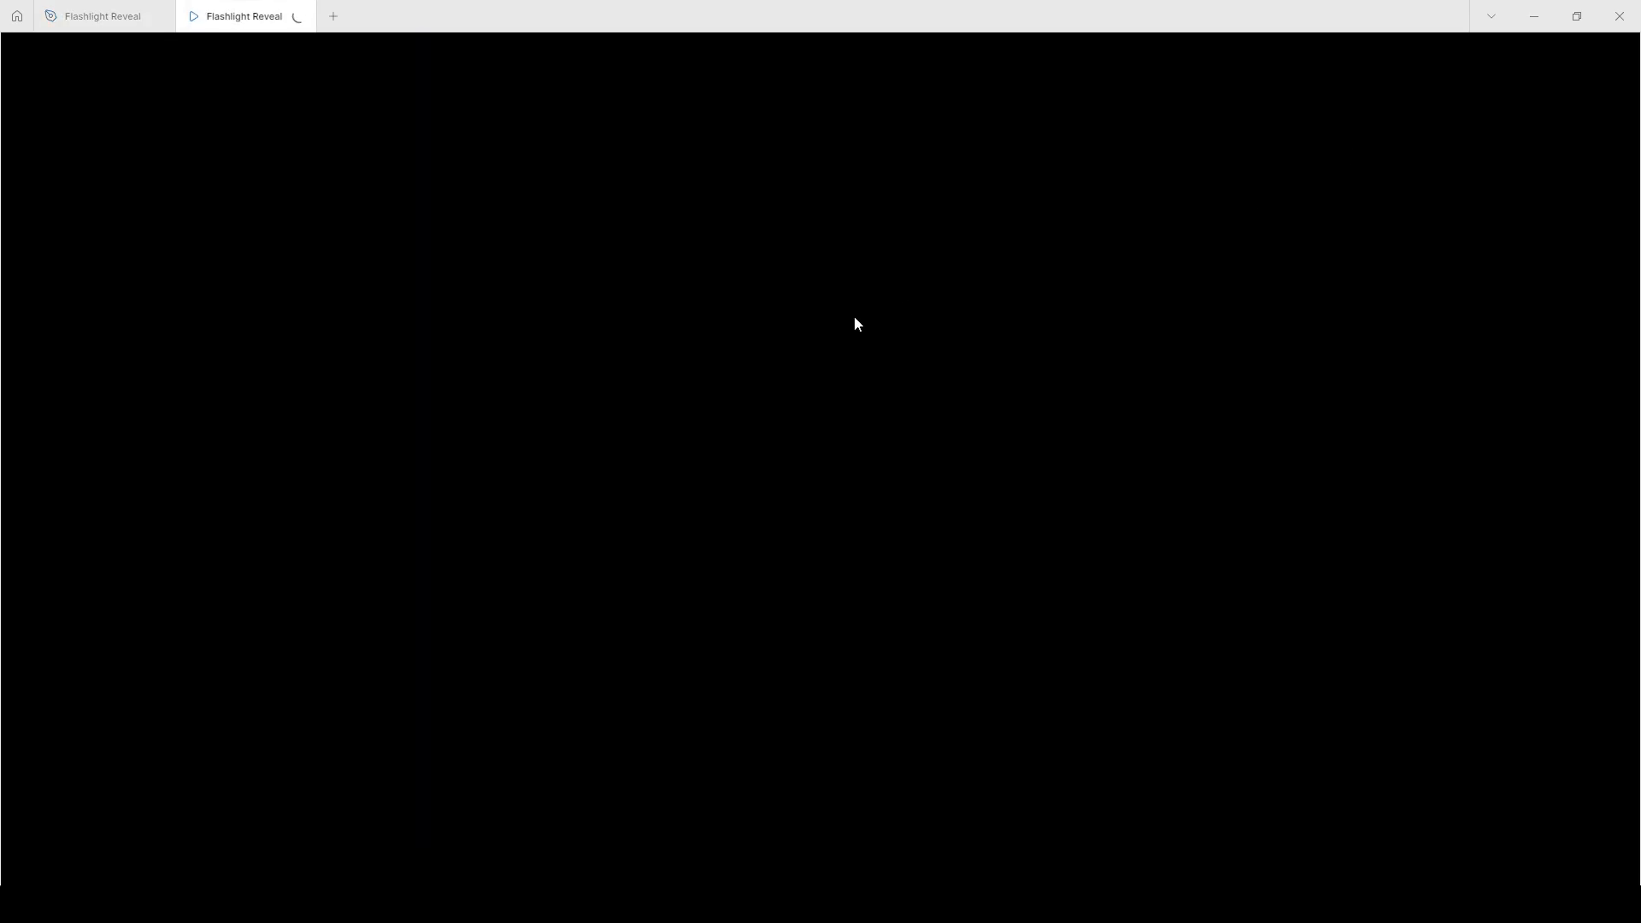